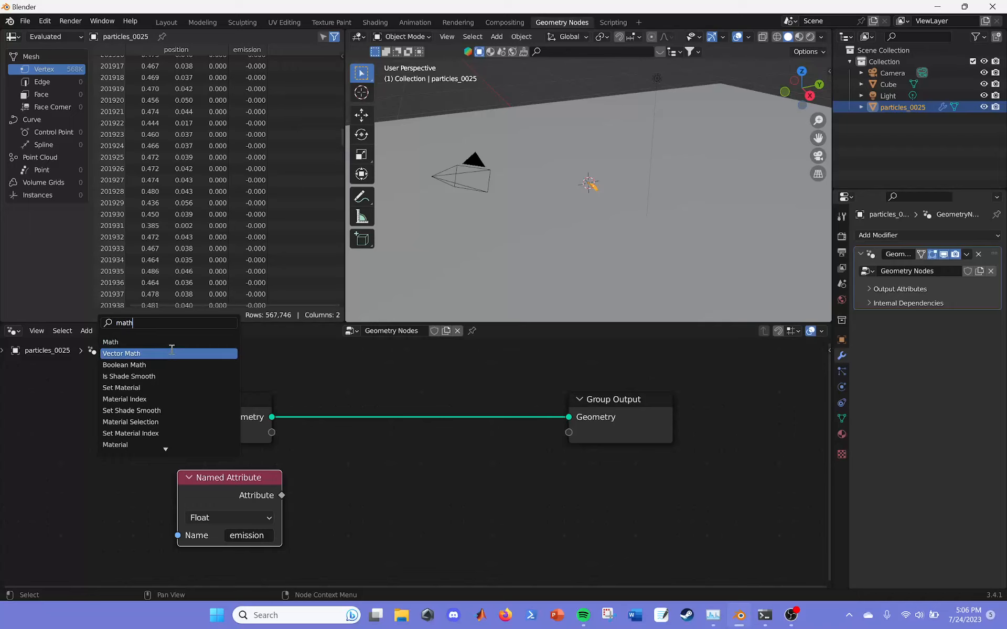
# Add a Math node set to Multiply by -10000 and feed the emission attribute into its first value.
pyautogui.click(350, 486)
pyautogui.click(352, 491)
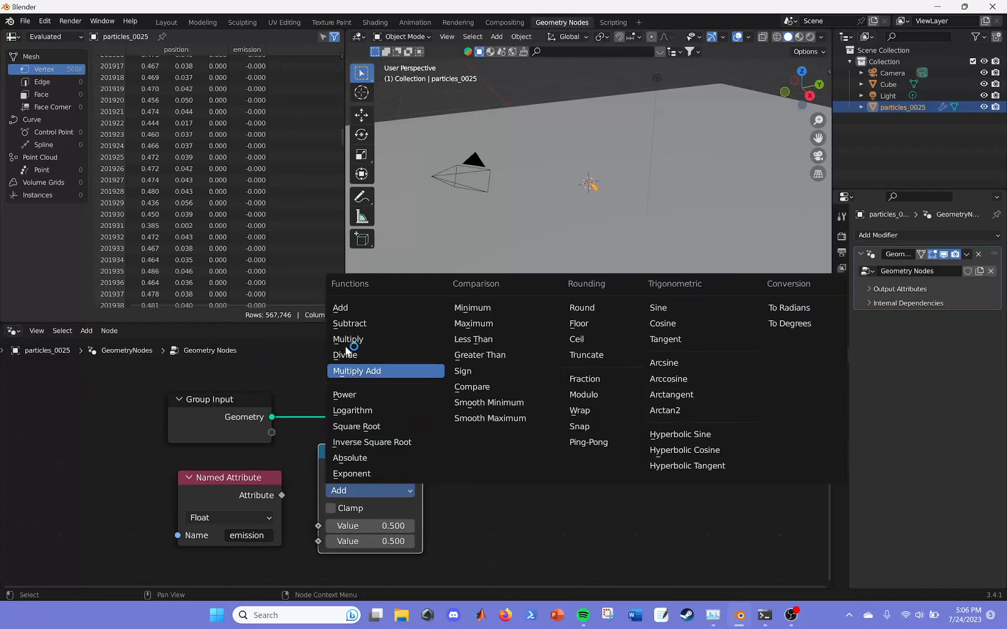
pyautogui.click(357, 342)
pyautogui.click(370, 541)
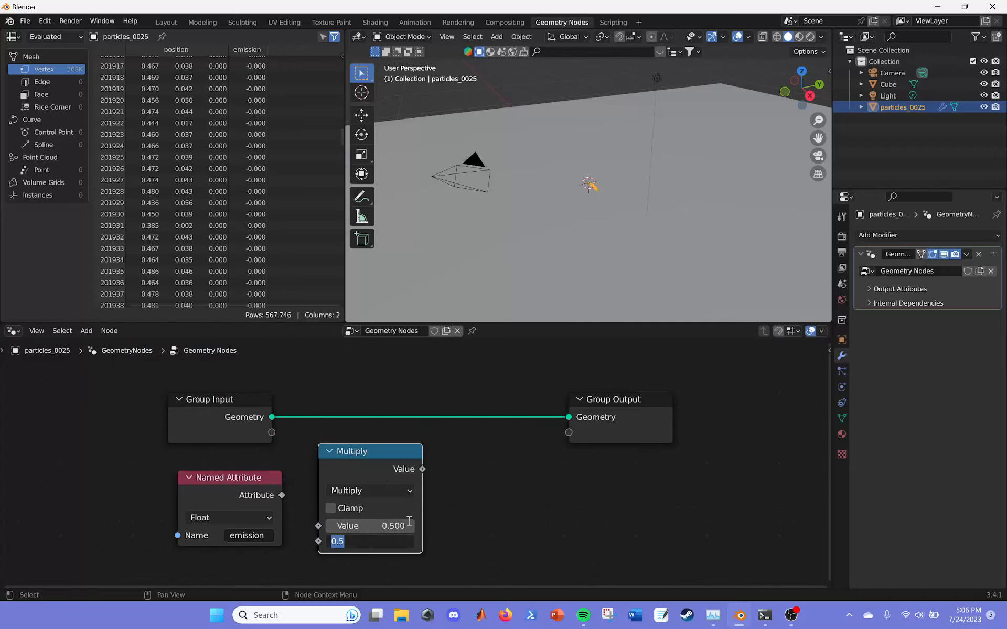
pyautogui.write('-10000')
pyautogui.press('Return')
pyautogui.moveTo(282, 495); pyautogui.dragTo(318, 526)
# Insert a Store Named Attribute node between Group Input and Group Output and choose emission as its attribute name.
pyautogui.click(86, 330)
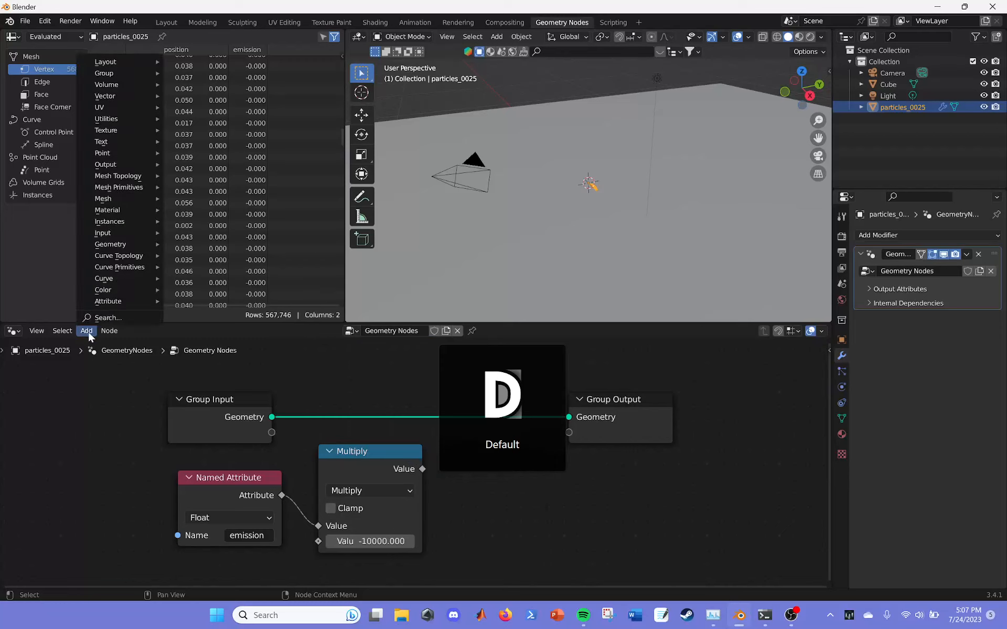
pyautogui.click(105, 315)
pyautogui.write('store')
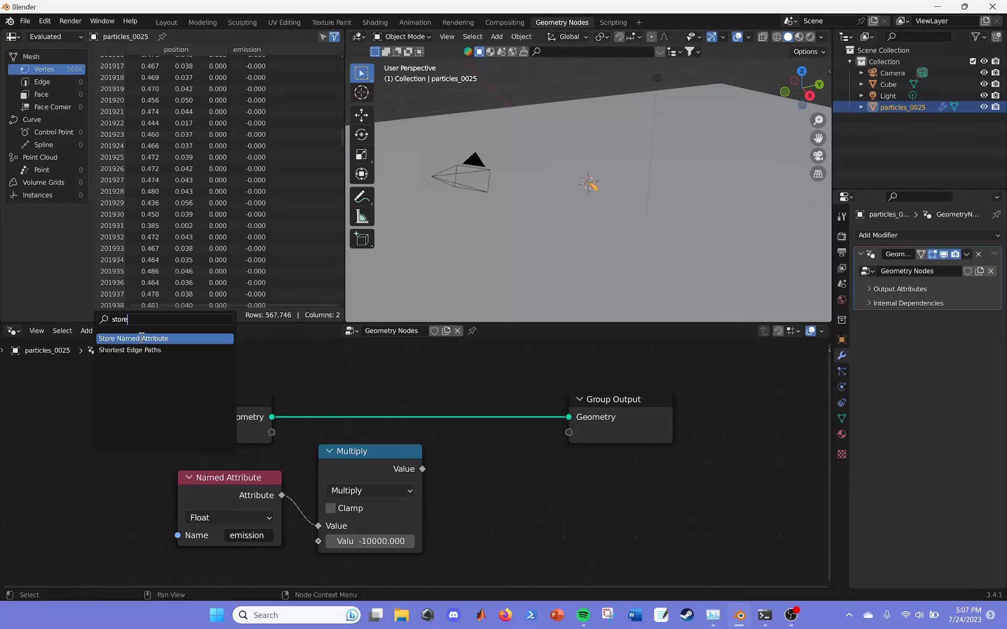
pyautogui.click(141, 338)
pyautogui.click(459, 403)
pyautogui.click(479, 466)
pyautogui.click(472, 328)
# Connect the Multiply output to the Store Named Attribute value and set the multiplier to -100000000.
pyautogui.moveTo(254, 462); pyautogui.dragTo(180, 488)
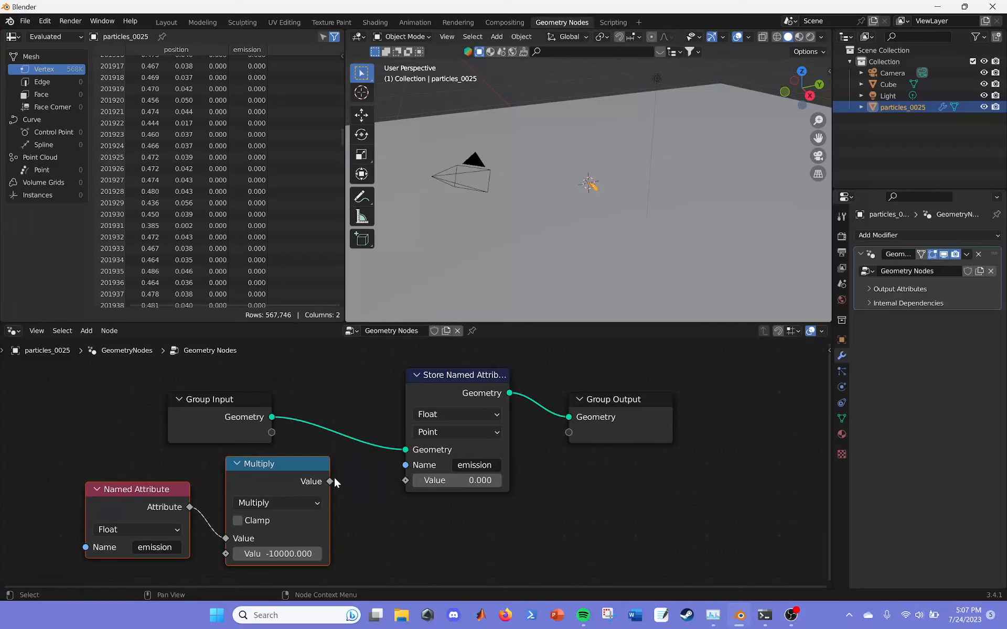
pyautogui.moveTo(398, 479); pyautogui.dragTo(405, 480)
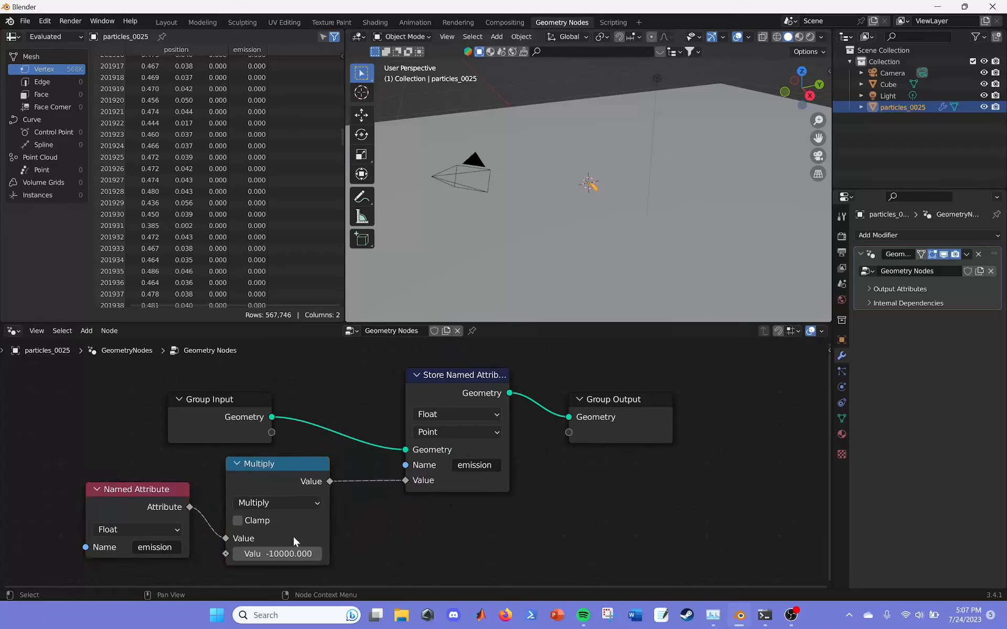
pyautogui.write('0')
pyautogui.press('Return')
pyautogui.click(290, 554)
pyautogui.press('Return')
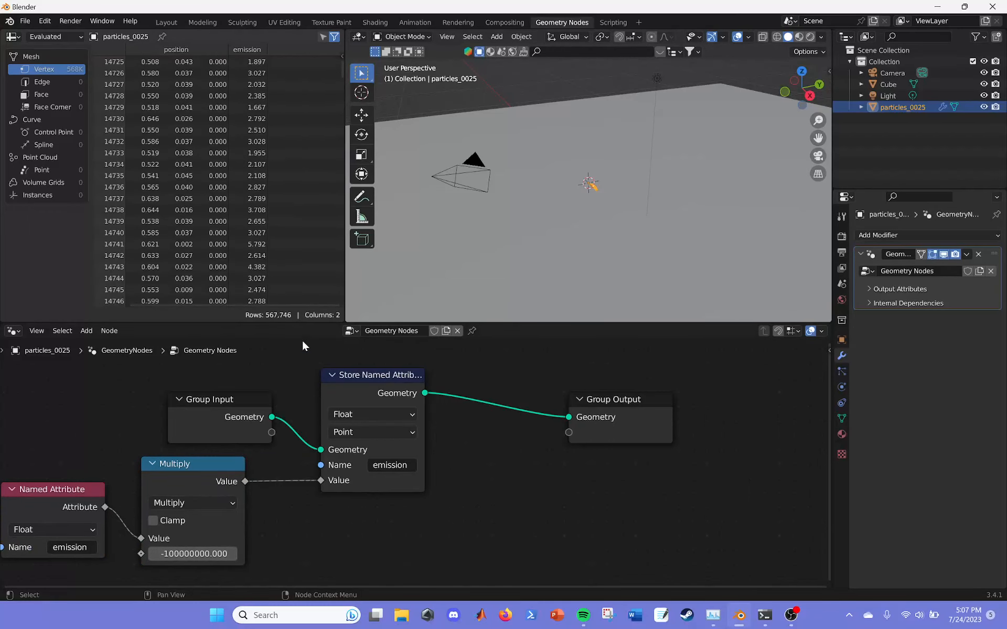
# Insert a Mesh to Points node between Store Named Attribute and Group Output, and show the point cloud's point data in the spreadsheet.
pyautogui.scroll(-1, 566, 464)
pyautogui.moveTo(536, 449); pyautogui.dragTo(320, 472, button='middle')
pyautogui.moveTo(391, 426); pyautogui.dragTo(508, 414)
pyautogui.click(105, 330)
pyautogui.moveTo(88, 331)
pyautogui.write('mesh to')
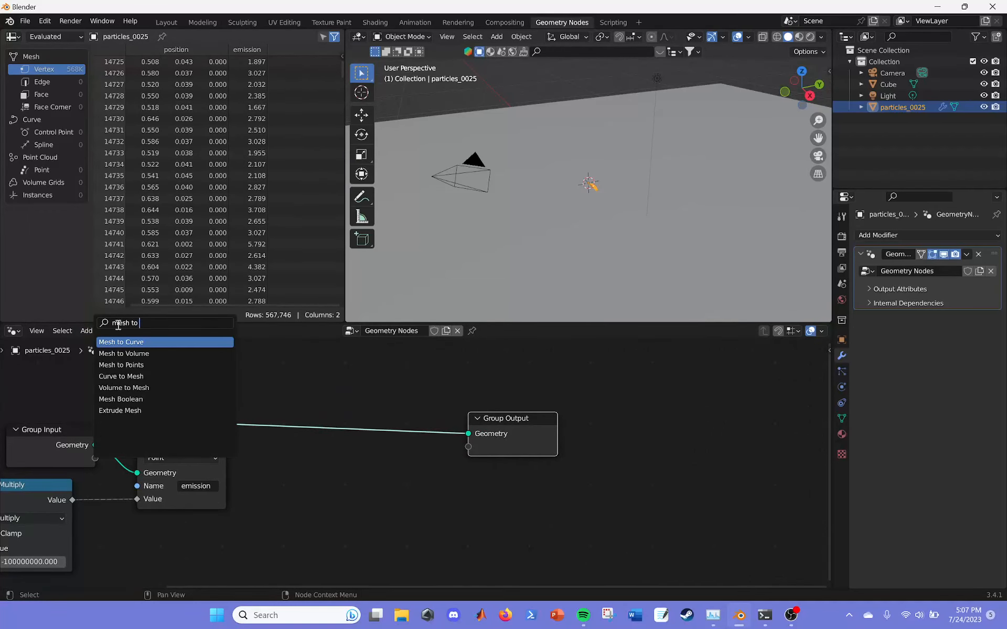
pyautogui.click(121, 365)
pyautogui.click(323, 413)
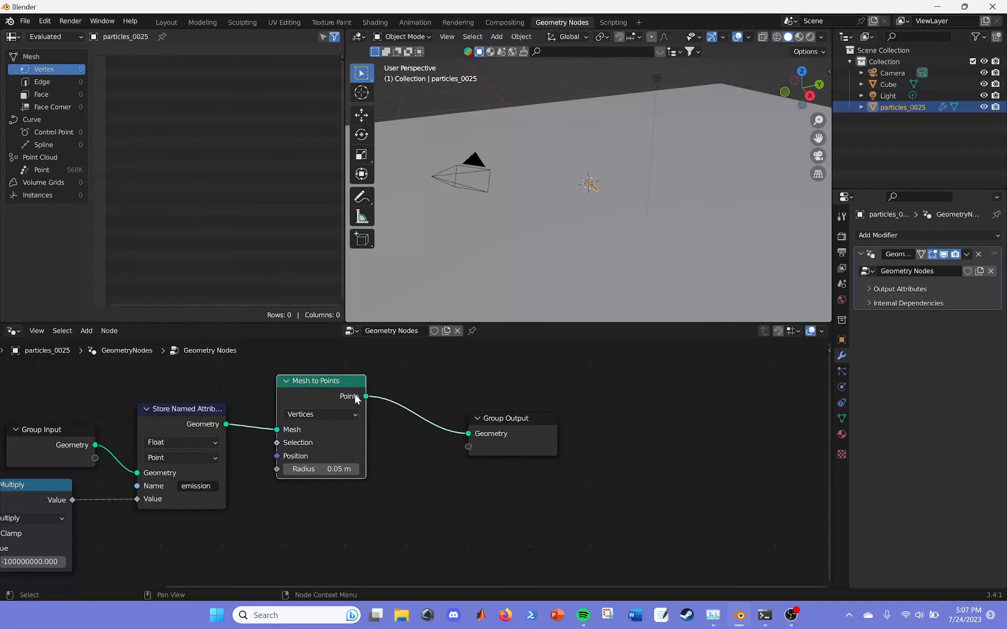
pyautogui.click(47, 170)
# Add a Random Value node below the Store Named Attribute node.
pyautogui.click(86, 330)
pyautogui.write('ran')
pyautogui.click(128, 341)
pyautogui.click(251, 561)
# Add a Compare node beside the Random Value node.
pyautogui.moveTo(251, 561); pyautogui.dragTo(262, 446, button='middle')
pyautogui.click(89, 332)
pyautogui.moveTo(102, 326)
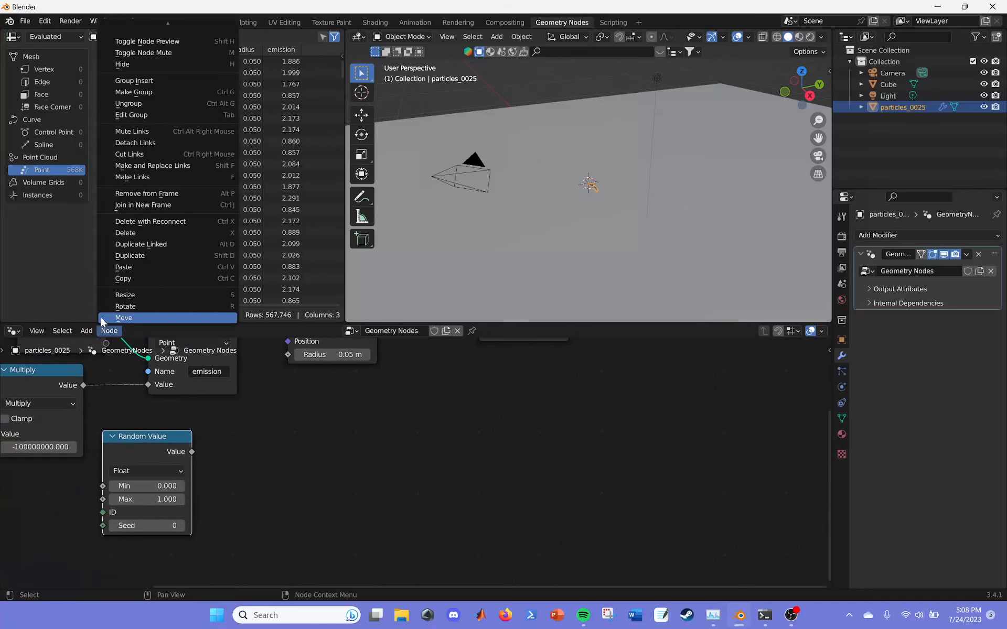
pyautogui.write('compare')
pyautogui.click(125, 341)
pyautogui.click(243, 440)
# Set the Random Value node to Integer with a minimum of 1 and a maximum of 5.
pyautogui.click(158, 466)
pyautogui.click(157, 471)
pyautogui.click(165, 498)
pyautogui.doubleClick(154, 486)
pyautogui.write('1')
# Try the Compare node with Less Than or Equal, A set to 1 and the random value linked to B.
pyautogui.click(307, 510)
pyautogui.click(307, 512)
pyautogui.write('1')
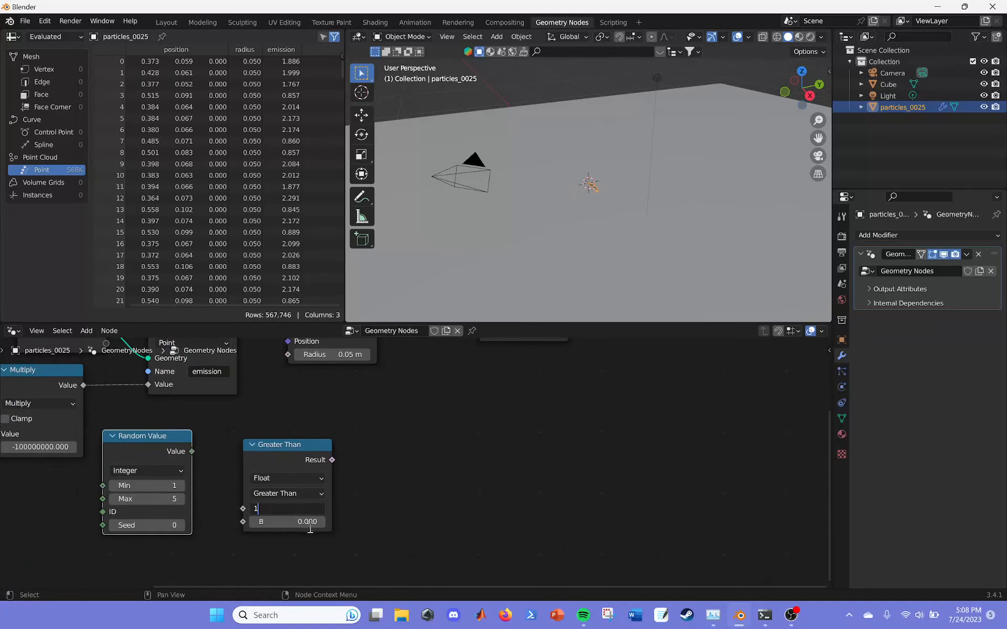
pyautogui.click(297, 495)
pyautogui.click(300, 429)
pyautogui.click(292, 495)
pyautogui.click(295, 466)
pyautogui.moveTo(192, 452); pyautogui.dragTo(243, 522)
# Connect the Compare result to the Mesh to Points selection and arrange the Random Value and Compare nodes below the main chain.
pyautogui.moveTo(294, 444); pyautogui.dragTo(294, 413)
pyautogui.moveTo(310, 415); pyautogui.dragTo(276, 508, button='middle')
pyautogui.moveTo(296, 359); pyautogui.dragTo(334, 368)
pyautogui.moveTo(297, 522); pyautogui.dragTo(292, 430)
pyautogui.moveTo(291, 433); pyautogui.dragTo(355, 378, button='middle')
pyautogui.moveTo(367, 438); pyautogui.dragTo(210, 504)
pyautogui.moveTo(314, 452); pyautogui.dragTo(266, 475)
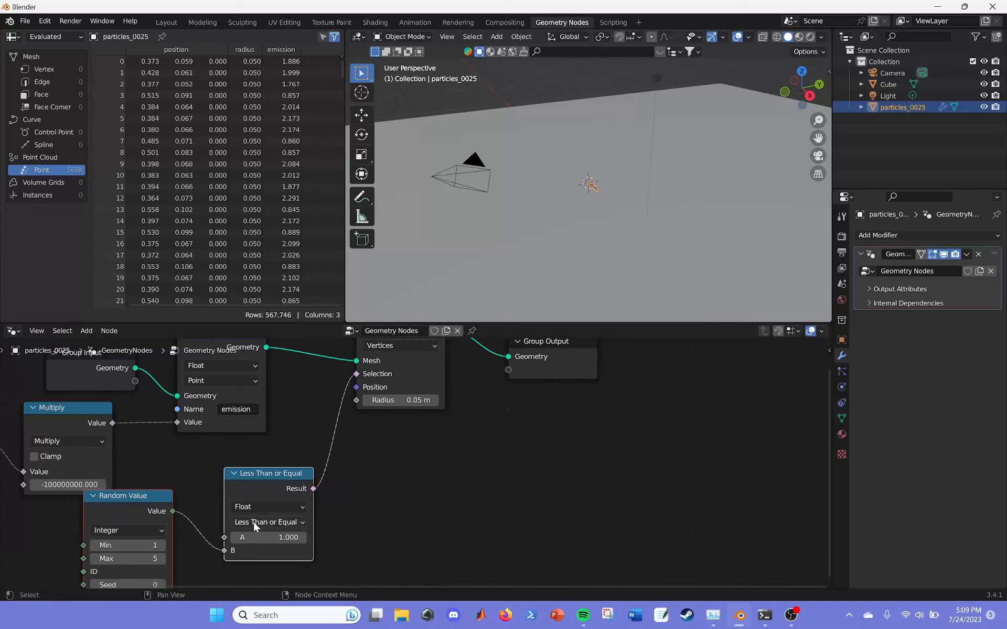
# Switch the Compare node to Integer and Equal, link the random value to A and set B to 1.
pyautogui.scroll(-2, 384, 468)
pyautogui.click(304, 528)
pyautogui.click(294, 471)
pyautogui.click(294, 544)
pyautogui.moveTo(210, 519); pyautogui.dragTo(254, 543)
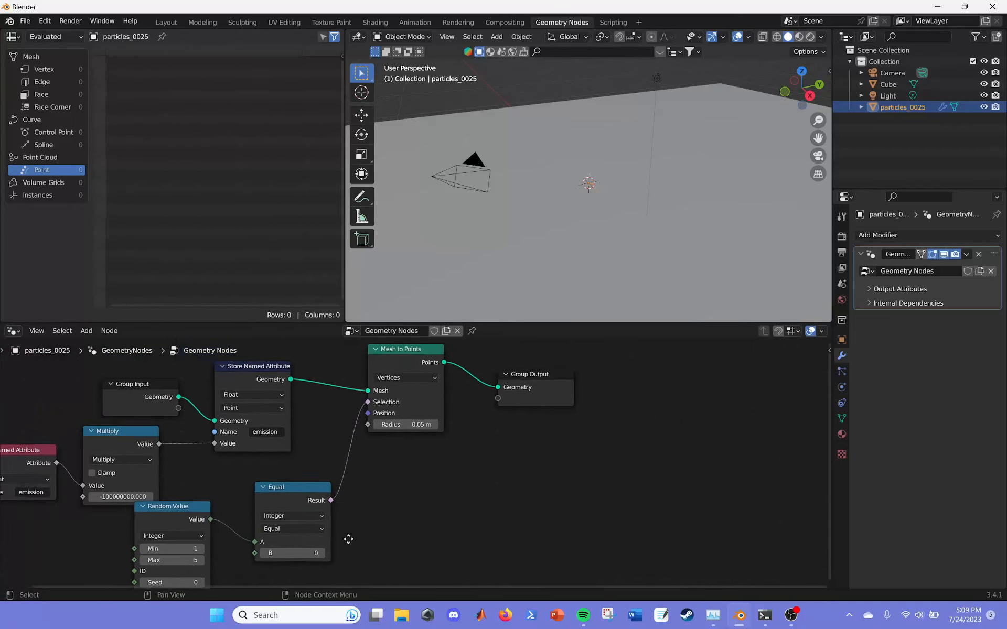
pyautogui.moveTo(348, 539); pyautogui.dragTo(291, 492, button='middle')
pyautogui.scroll(-1, 291, 492)
pyautogui.click(269, 504)
pyautogui.scroll(10, 584, 187)
pyautogui.moveTo(629, 207); pyautogui.dragTo(724, 226, button='middle')
pyautogui.scroll(-5, 723, 224)
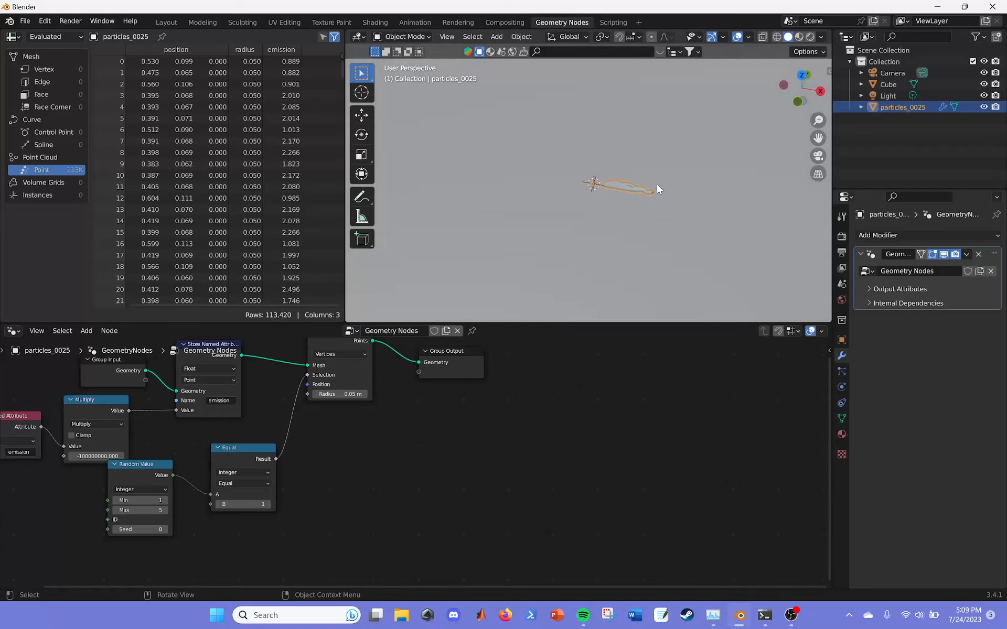
# Add another Named Attribute node below the Random Value and Compare nodes.
pyautogui.moveTo(567, 451); pyautogui.dragTo(647, 446, button='middle')
pyautogui.click(88, 331)
pyautogui.click(96, 320)
pyautogui.write('nam')
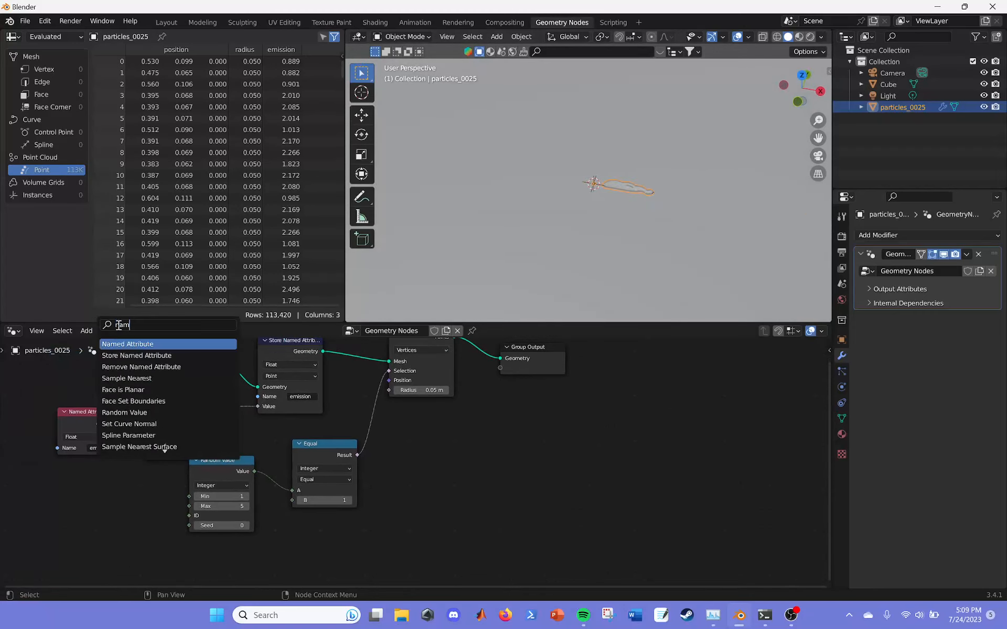
pyautogui.click(126, 345)
pyautogui.click(278, 554)
# Rearrange the node layout to make room around the Random Value, Compare and new Named Attribute nodes.
pyautogui.moveTo(235, 412); pyautogui.dragTo(282, 478, button='middle')
pyautogui.scroll(-1, 282, 478)
pyautogui.moveTo(266, 407); pyautogui.dragTo(185, 385)
pyautogui.moveTo(135, 409); pyautogui.dragTo(237, 453)
pyautogui.moveTo(237, 438); pyautogui.dragTo(212, 429)
pyautogui.moveTo(425, 515); pyautogui.dragTo(269, 497)
pyautogui.moveTo(338, 482); pyautogui.dragTo(351, 469)
# Set the new Named Attribute node to the Vector type and choose position as its attribute name.
pyautogui.moveTo(348, 584); pyautogui.dragTo(360, 484, button='middle')
pyautogui.scroll(1, 360, 484)
pyautogui.click(339, 515)
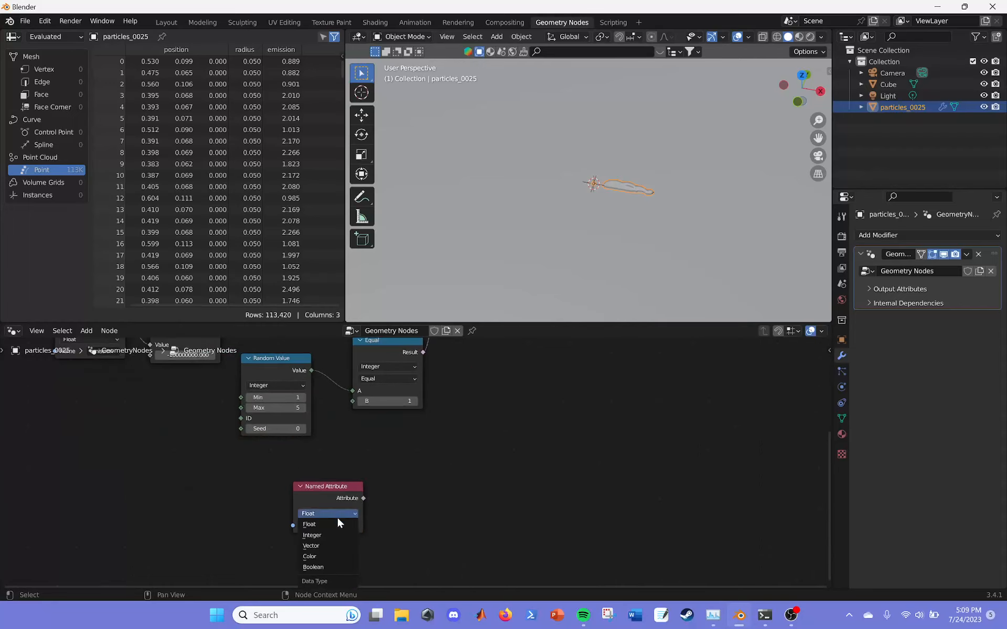
pyautogui.click(325, 545)
pyautogui.click(347, 525)
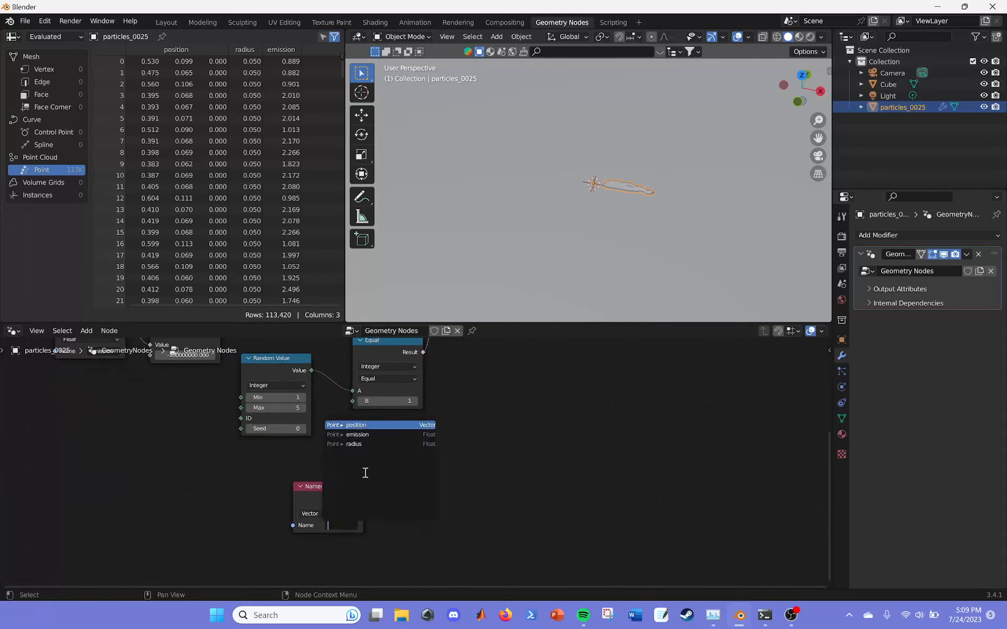
pyautogui.click(362, 425)
# Add a Vector Math node beside the position attribute node and connect the attribute to its first vector.
pyautogui.moveTo(323, 481); pyautogui.dragTo(284, 473)
pyautogui.click(387, 481)
pyautogui.click(87, 332)
pyautogui.click(101, 317)
pyautogui.write('vect')
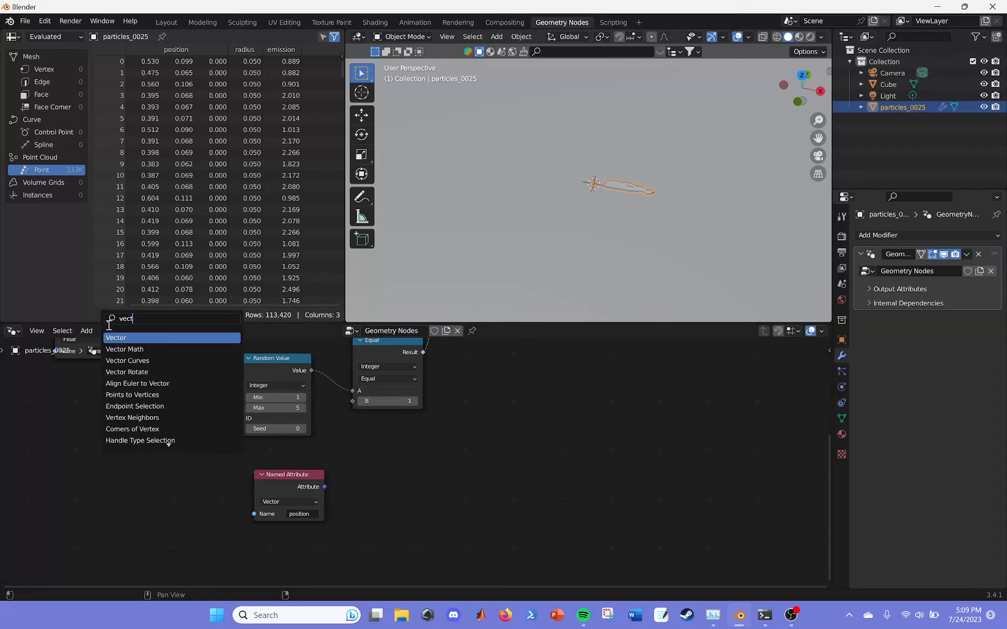
pyautogui.click(150, 349)
pyautogui.click(387, 478)
pyautogui.moveTo(320, 487); pyautogui.dragTo(337, 481)
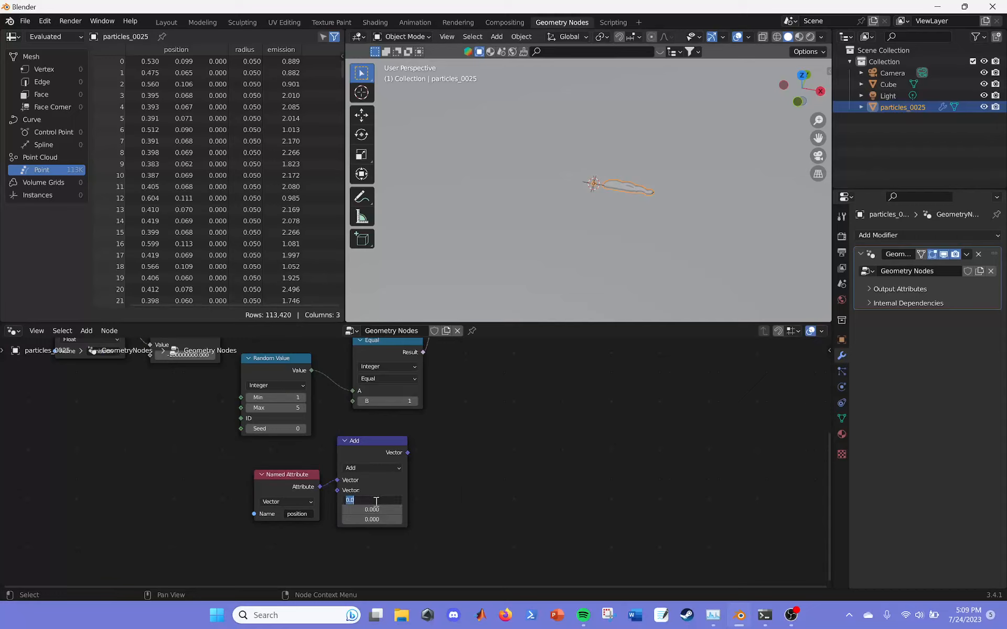
# Set the Vector Math node to Multiply by 10, 40, 0 and connect its output to the Mesh to Points position.
pyautogui.click(376, 510)
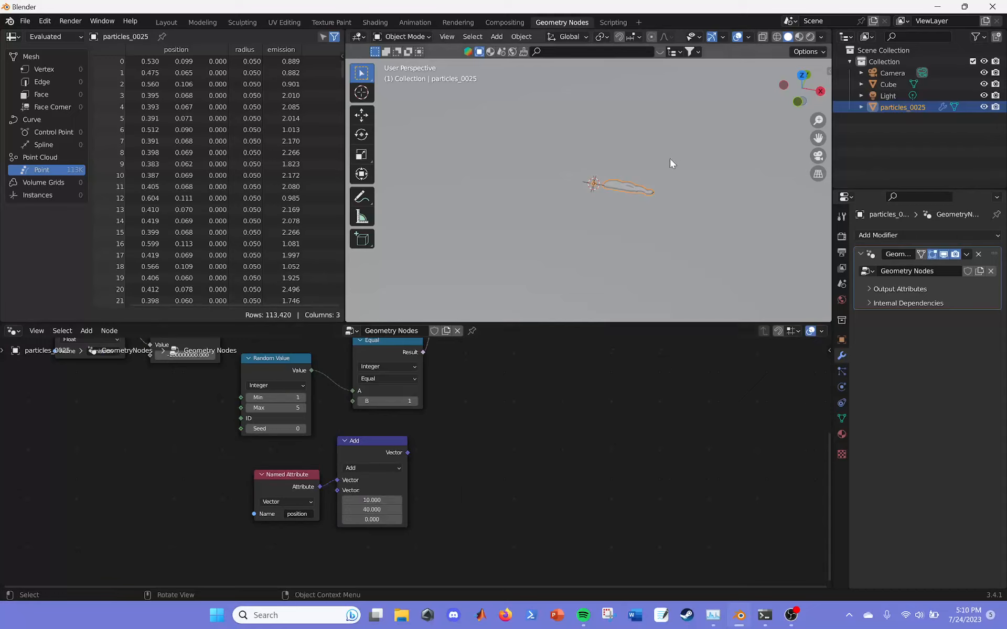
pyautogui.keyDown('shift'); pyautogui.scroll(5, 496, 519); pyautogui.keyUp('shift')
pyautogui.moveTo(407, 558); pyautogui.dragTo(443, 392)
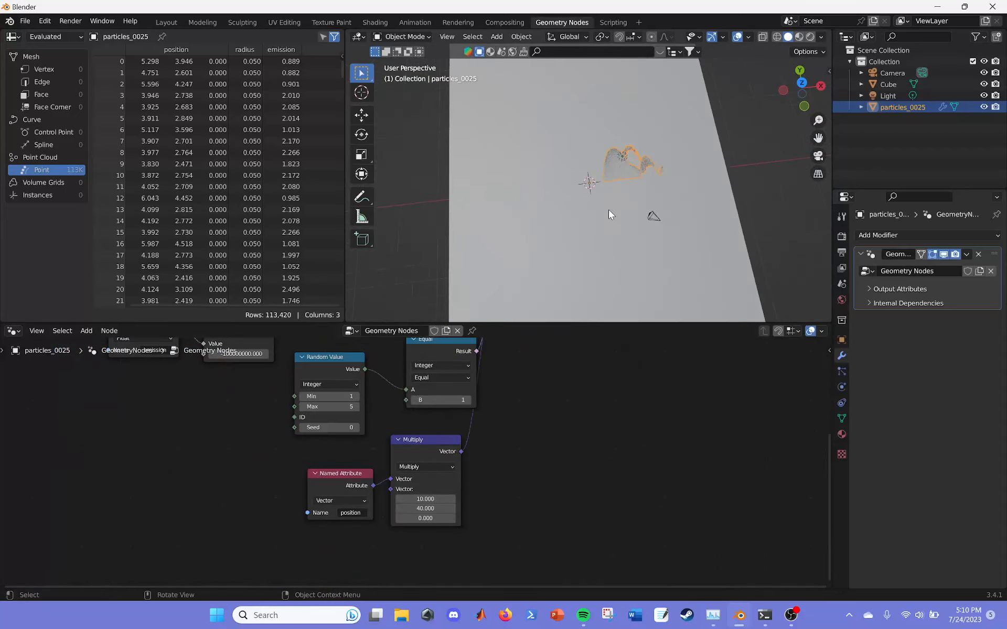
# Try 10 as the Y factor of the position Multiply node and restore it to 40.
pyautogui.moveTo(608, 209); pyautogui.dragTo(650, 240, button='middle')
pyautogui.click(449, 509)
pyautogui.write('10')
pyautogui.press('Return')
pyautogui.click(429, 508)
pyautogui.write('40')
pyautogui.press('Return')
# In camera view, rotate the camera about its local Z axis and pull it back along local Z to frame the particles.
pyautogui.moveTo(713, 241); pyautogui.dragTo(553, 185, button='middle')
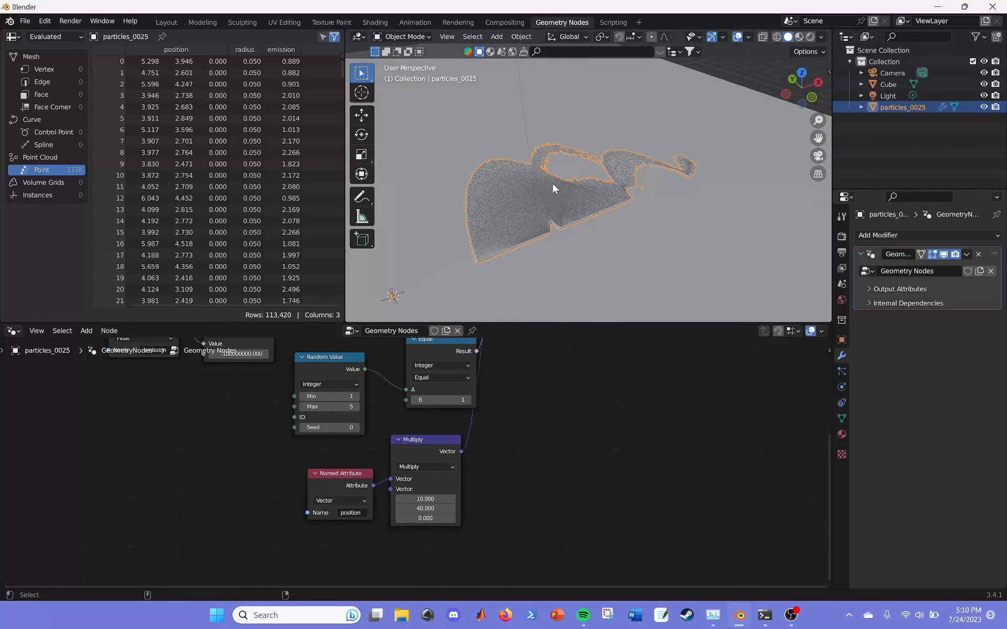
pyautogui.press('KP_0')
pyautogui.click(600, 114)
pyautogui.press('r')
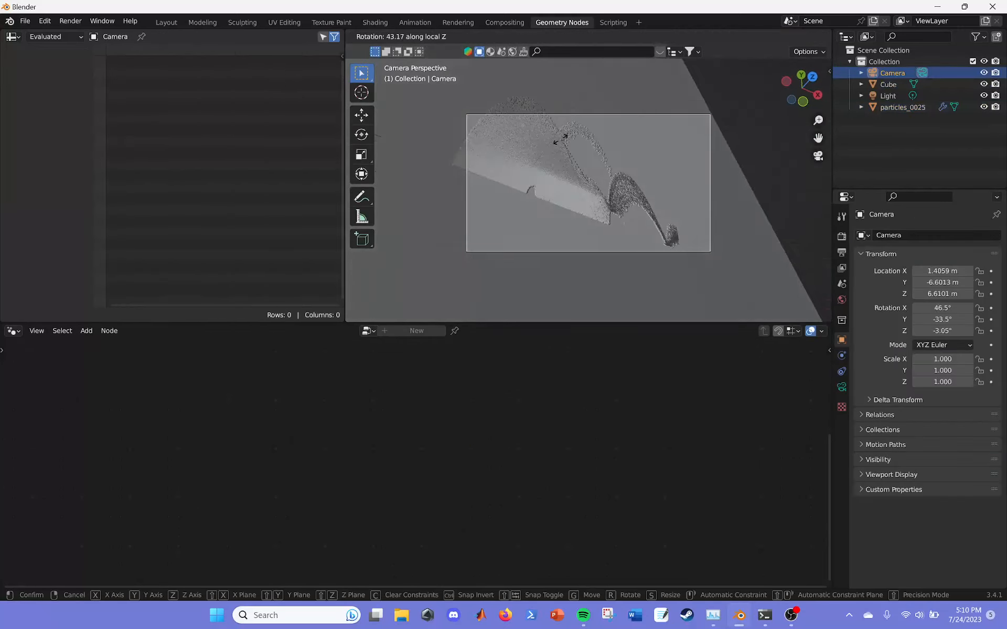
pyautogui.click(590, 141)
pyautogui.press('g')
pyautogui.press('z')
pyautogui.press('z')
pyautogui.click(656, 211)
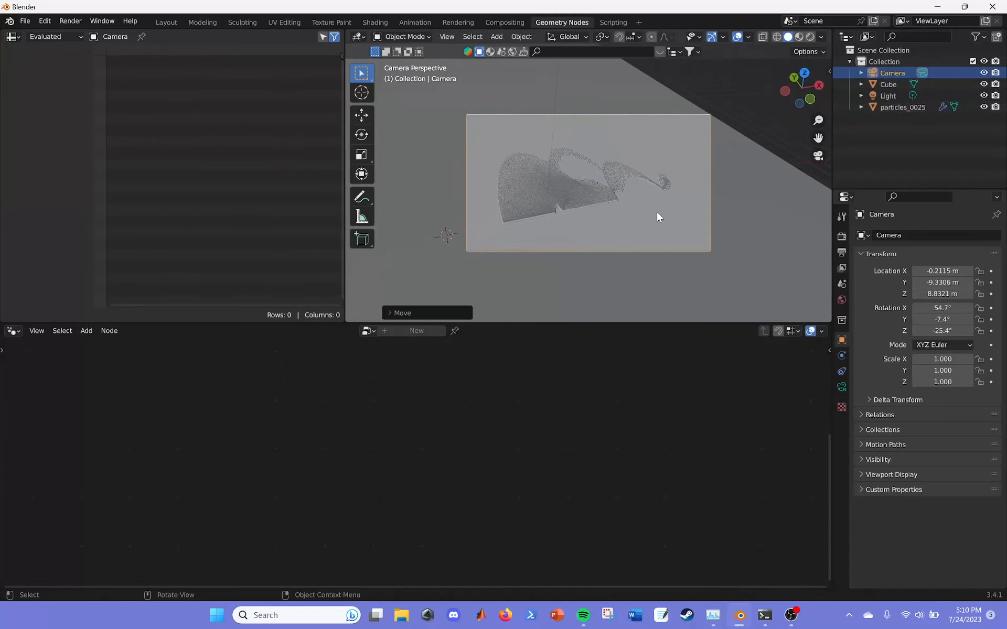
# Reselect the particles_0025 object and save the changes to tutorial.blend.
pyautogui.click(595, 200)
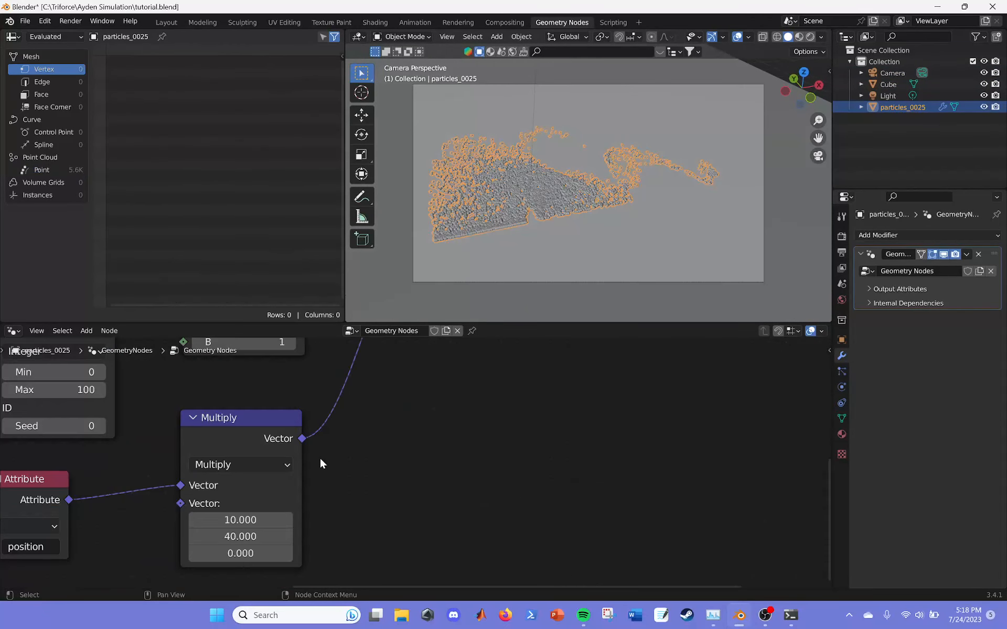
pyautogui.scroll(-2, 386, 423)
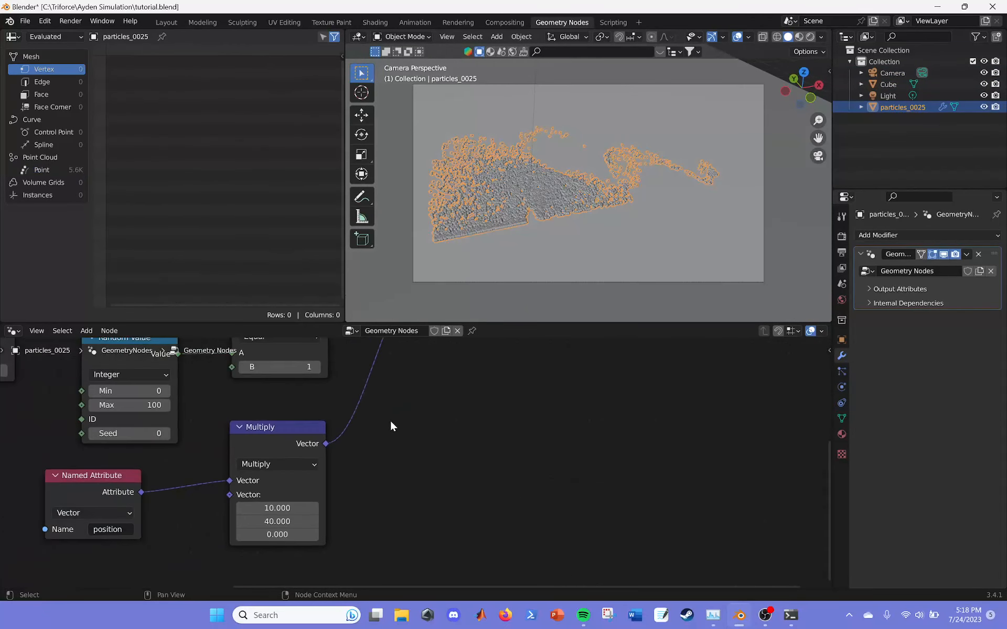
pyautogui.moveTo(386, 423); pyautogui.dragTo(378, 507, button='middle')
pyautogui.scroll(-1, 379, 509)
pyautogui.moveTo(418, 473); pyautogui.dragTo(286, 565, button='middle')
pyautogui.scroll(-1, 287, 565)
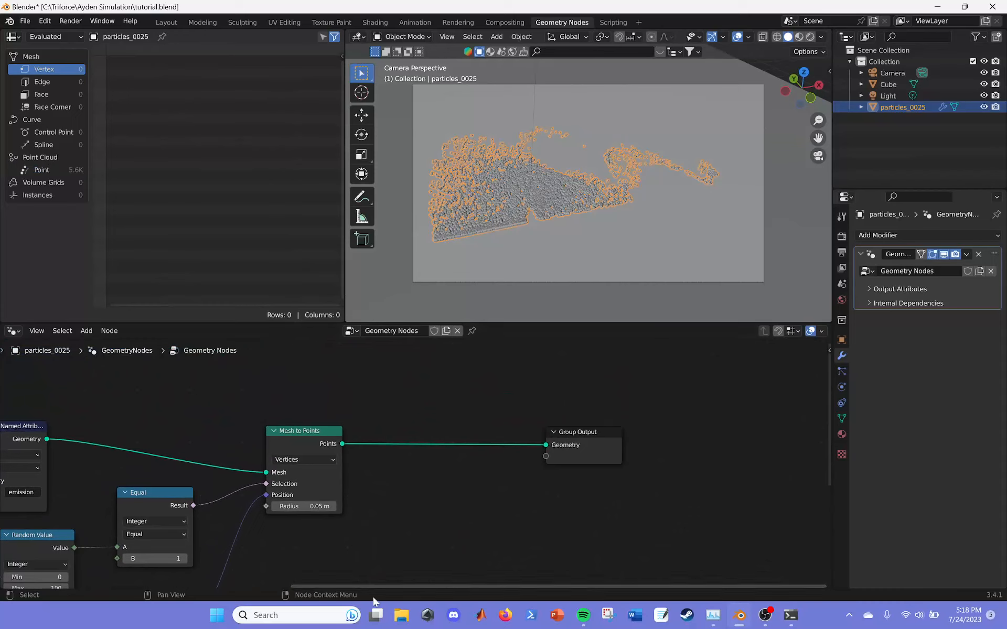
pyautogui.hotkey('ctrl', 's')
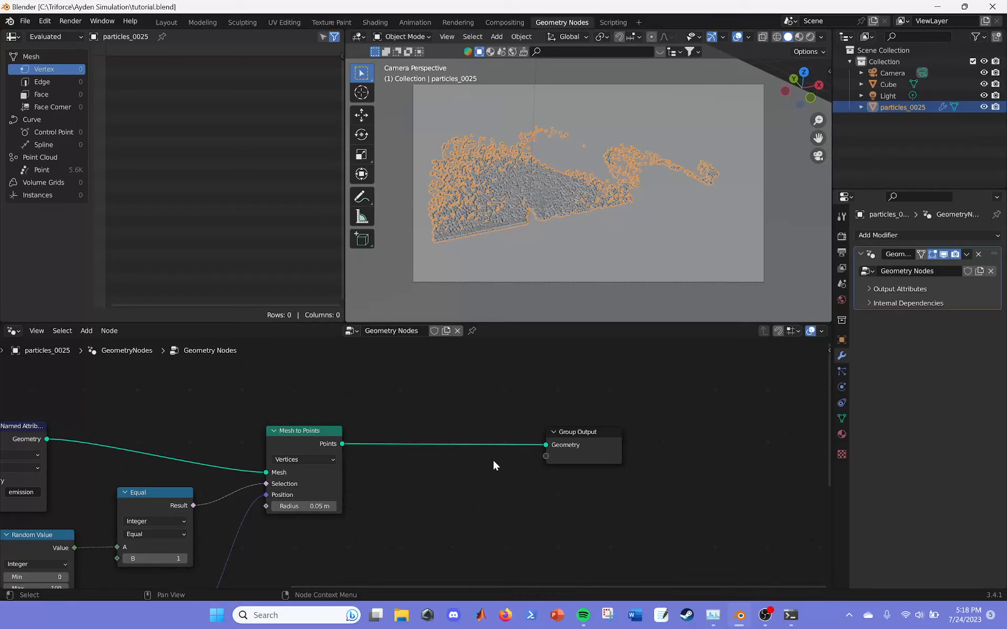
# Insert a Points to Volume node between Mesh to Points and Group Output.
pyautogui.moveTo(494, 465); pyautogui.dragTo(442, 478, button='middle')
pyautogui.click(86, 331)
pyautogui.click(108, 318)
pyautogui.write('points to')
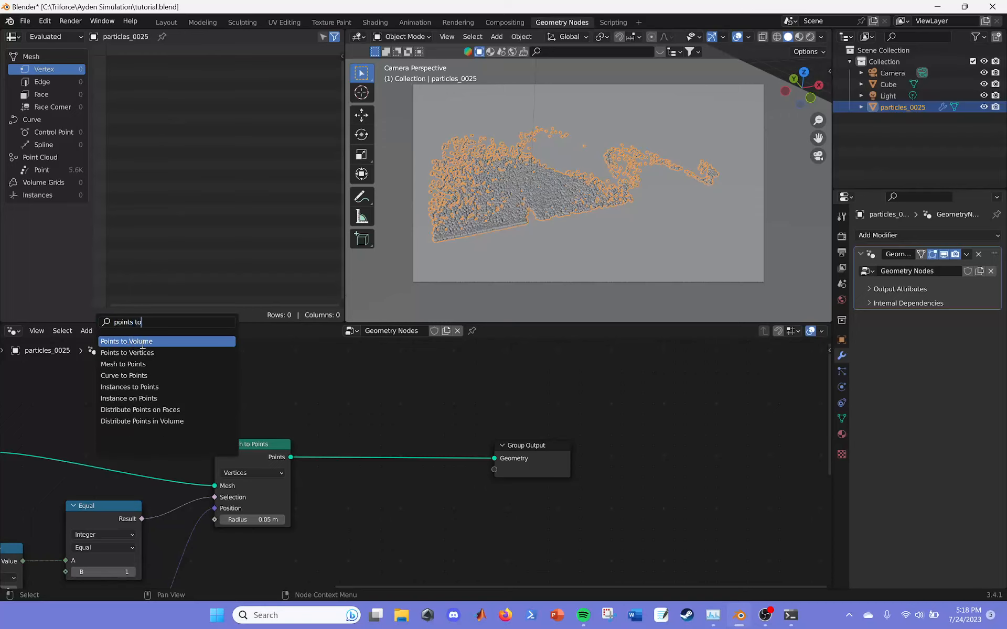
pyautogui.click(142, 344)
pyautogui.click(357, 467)
# Insert a Volume to Mesh node between Points to Volume and Group Output and set its resolution to Amount.
pyautogui.click(88, 335)
pyautogui.click(99, 315)
pyautogui.write('volume')
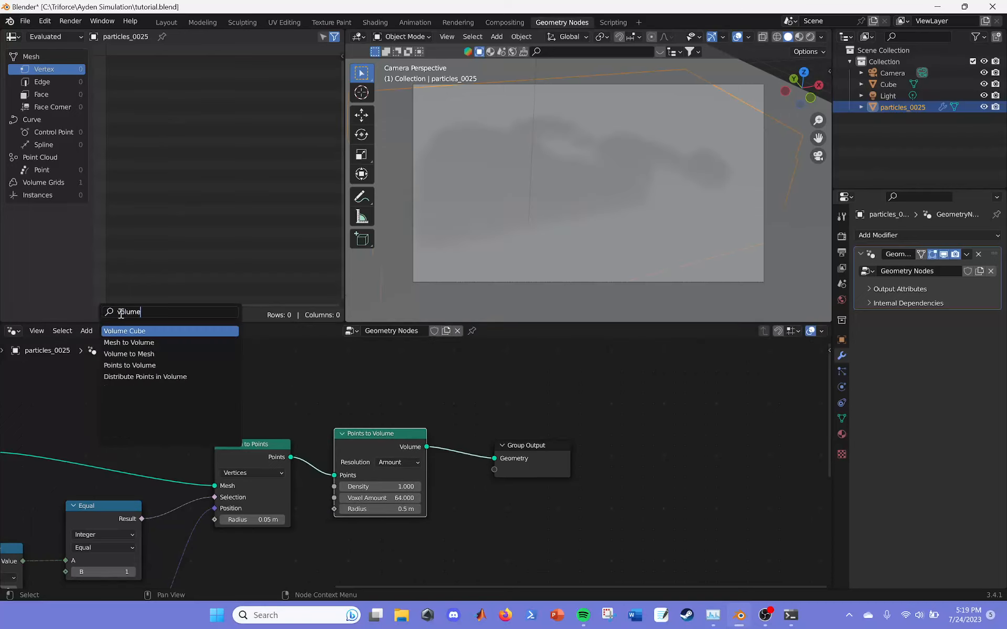
pyautogui.click(128, 354)
pyautogui.click(554, 480)
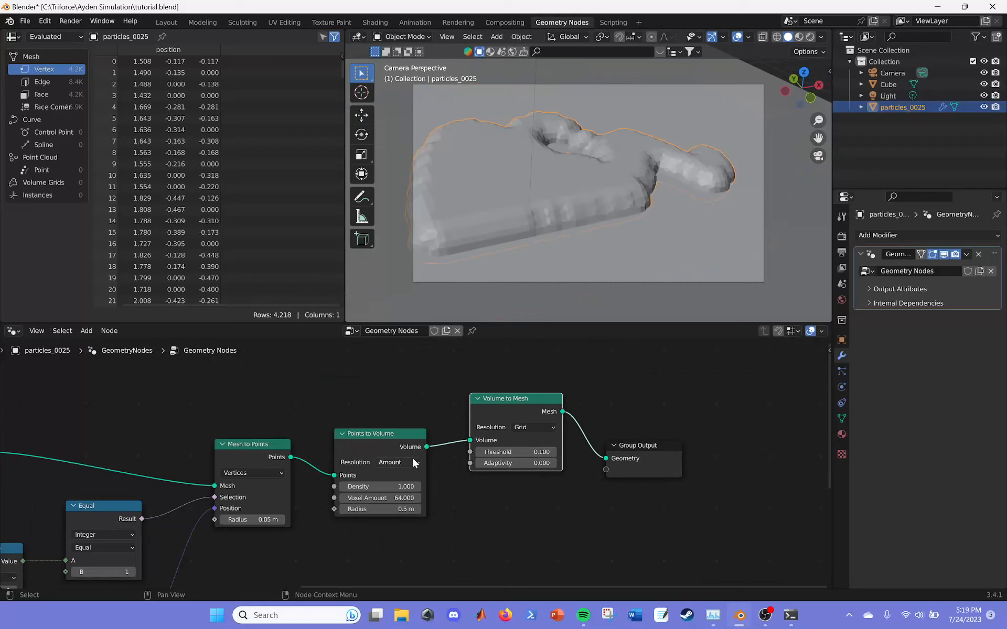
pyautogui.click(545, 428)
pyautogui.click(549, 452)
# Set the Points to Volume node's density to 50, voxel amount to 200 and radius to 0.05 m.
pyautogui.click(399, 488)
pyautogui.write('5')
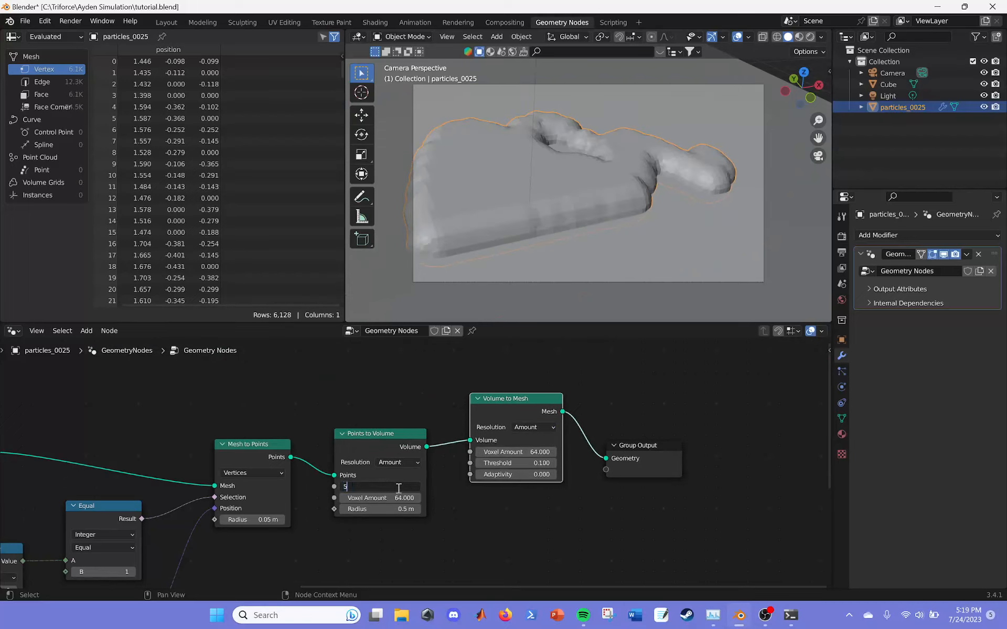
pyautogui.write('0')
pyautogui.press('Return')
pyautogui.write('200')
pyautogui.press('Return')
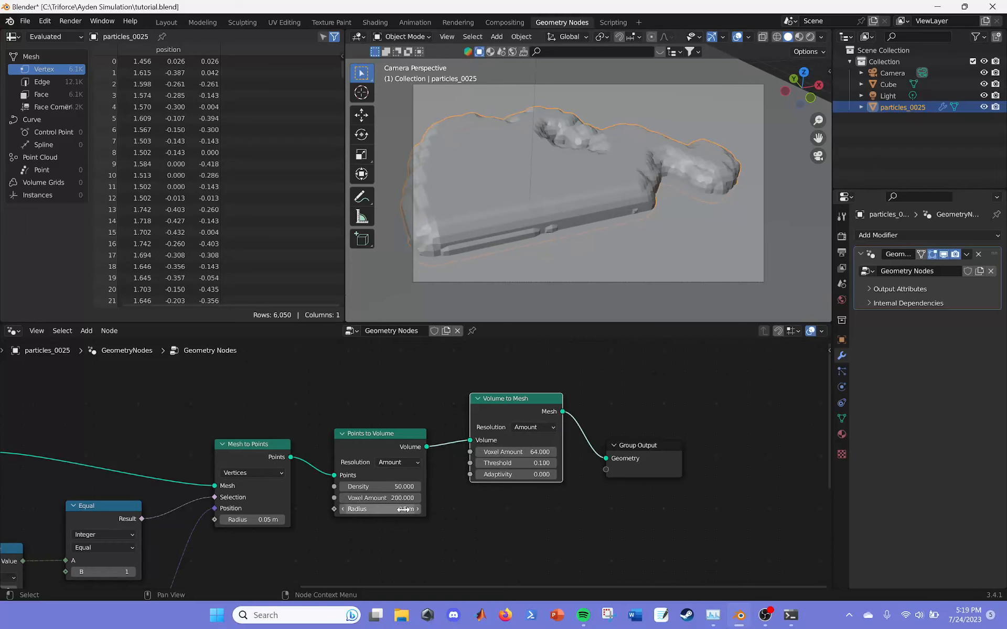
pyautogui.click(403, 509)
pyautogui.press('Return')
# Set the Volume to Mesh node's voxel amount to 100.
pyautogui.scroll(1, 533, 353)
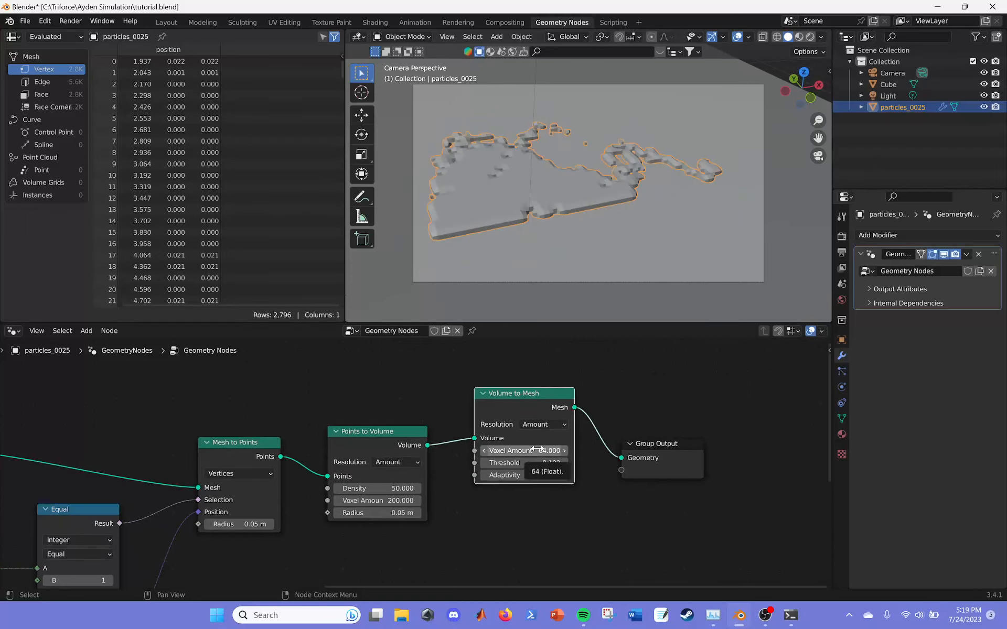
pyautogui.click(536, 450)
pyautogui.write('100')
pyautogui.press('Return')
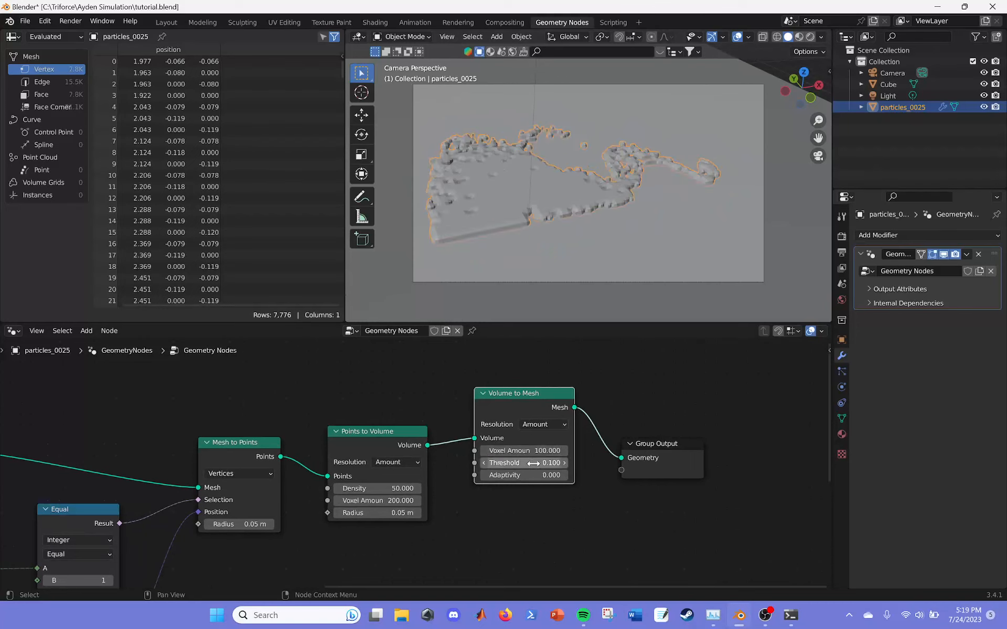
# Set the Volume to Mesh node's adaptivity to 0.3 and move Group Output farther away from it.
pyautogui.click(542, 475)
pyautogui.moveTo(678, 436); pyautogui.dragTo(530, 468, button='middle')
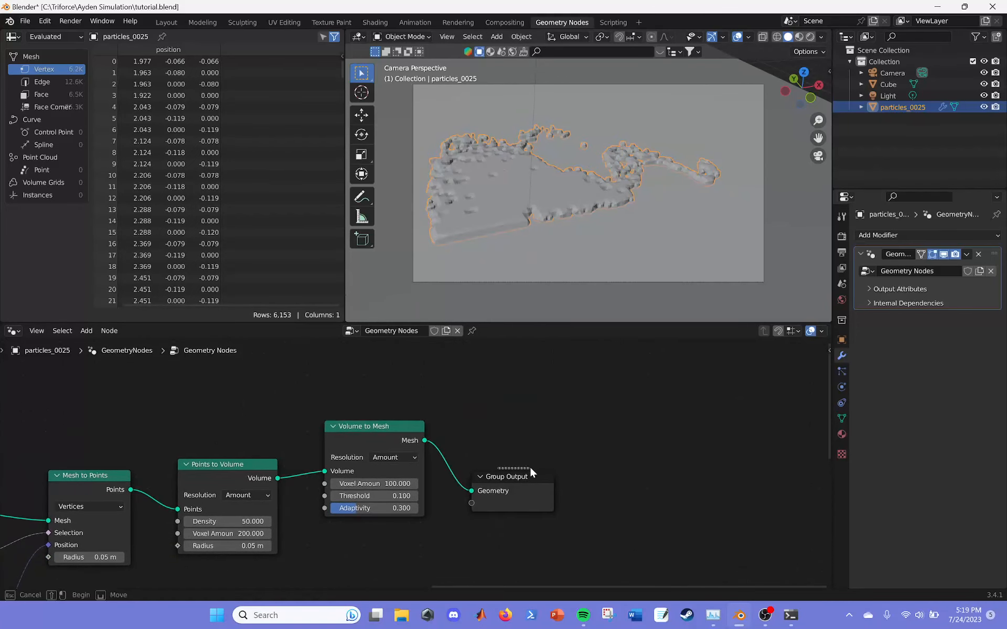
pyautogui.moveTo(529, 474); pyautogui.dragTo(636, 441)
# Save the file and set the Points to Volume node's density to 500 and voxel amount to 1000.
pyautogui.moveTo(184, 513); pyautogui.dragTo(258, 479, button='middle')
pyautogui.hotkey('ctrl', 's')
pyautogui.click(325, 500)
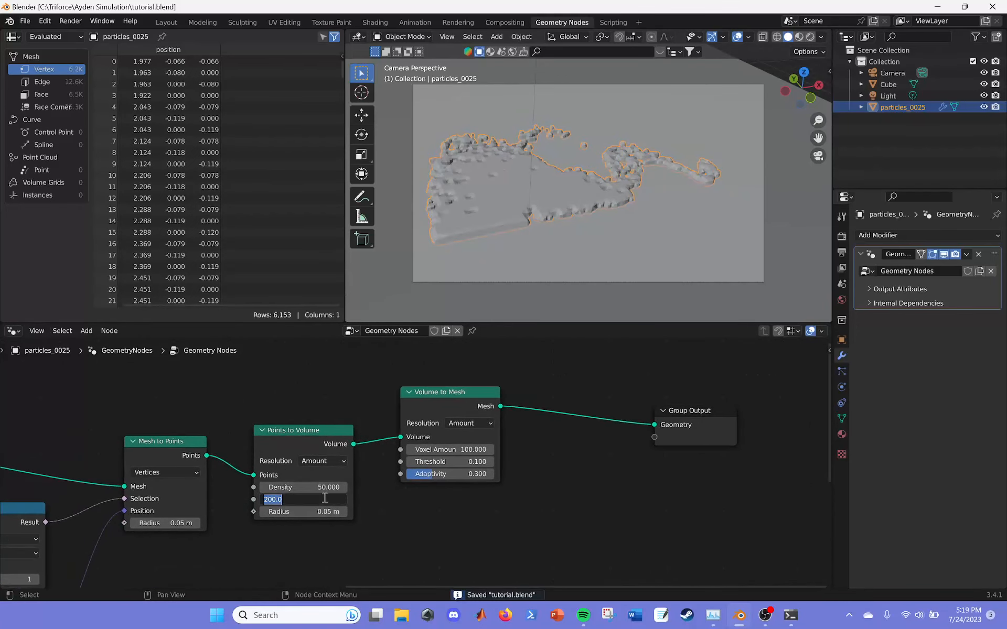
pyautogui.write('1000')
pyautogui.hotkey('shift', 'Tab')
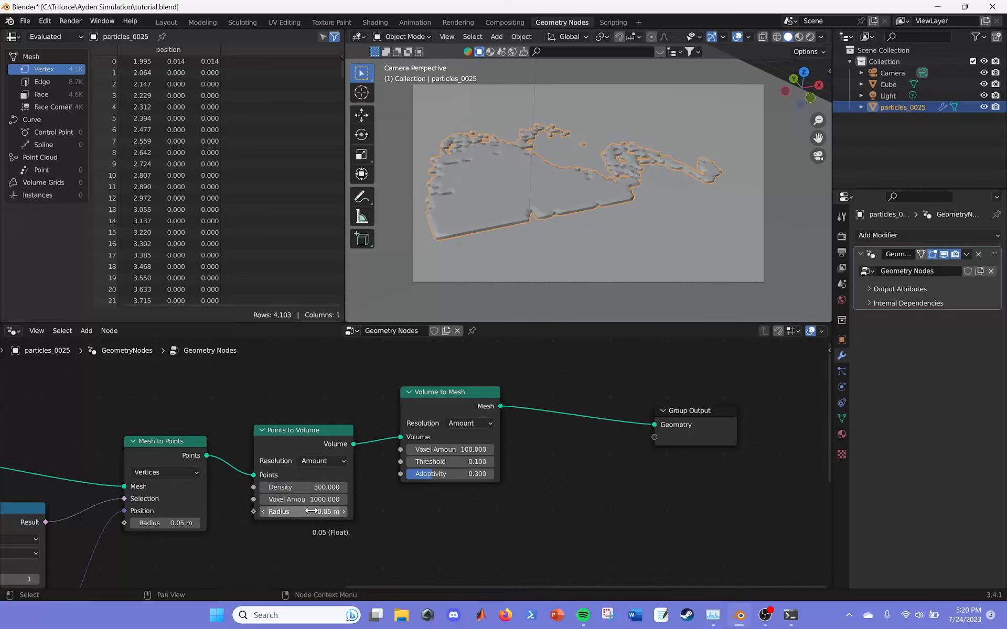
# Set the Volume to Mesh node's voxel amount to 1000 and check the denser mesh in the viewport.
pyautogui.click(477, 449)
pyautogui.write('1')
pyautogui.write('000')
pyautogui.press('Return')
pyautogui.scroll(4, 518, 218)
pyautogui.moveTo(518, 218); pyautogui.dragTo(561, 292, button='middle')
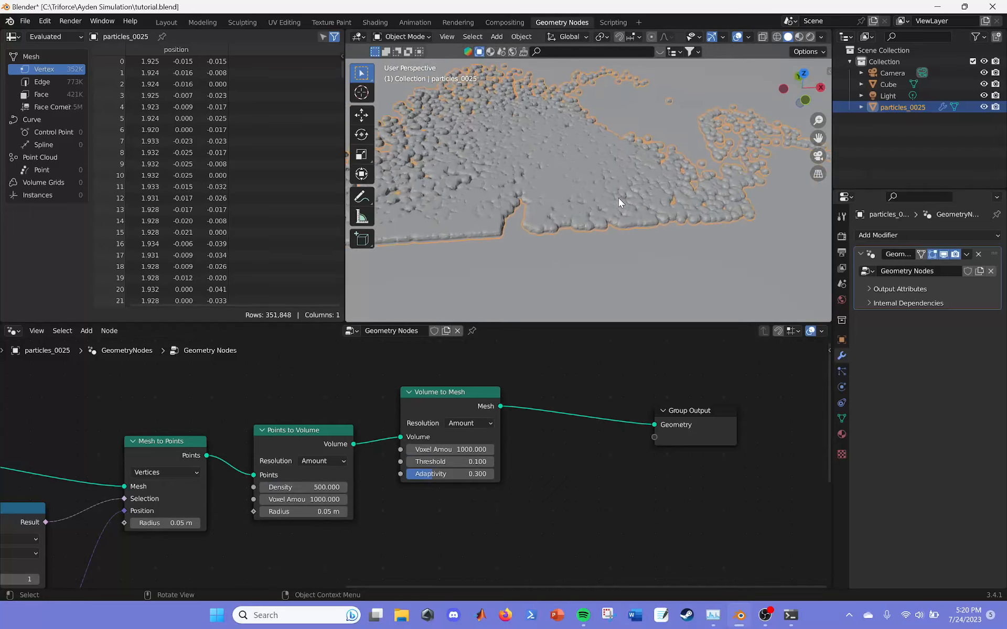
pyautogui.scroll(2, 566, 216)
pyautogui.scroll(-1, 577, 214)
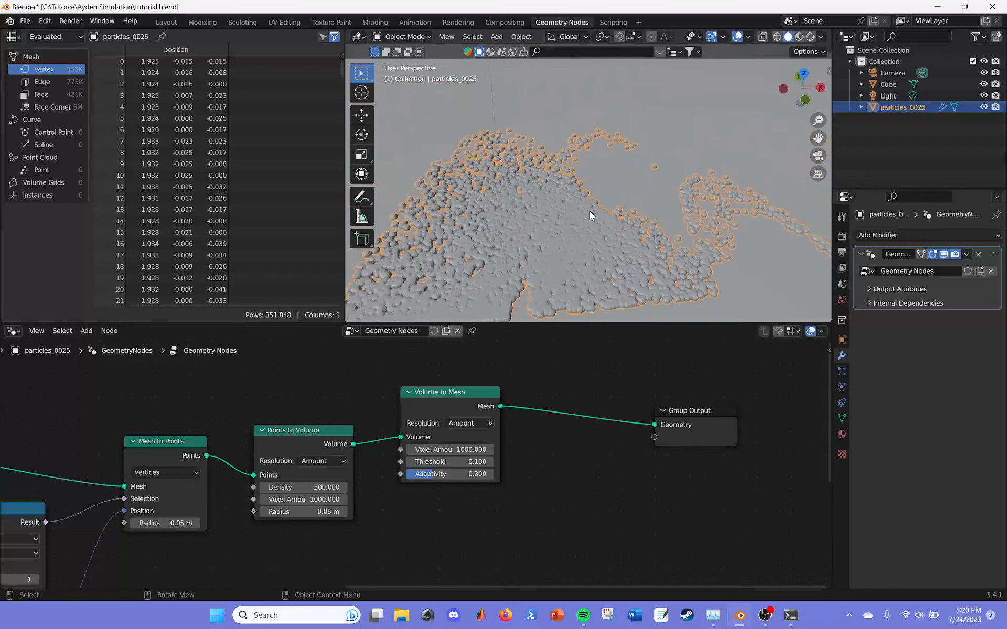
# Insert a Set Shade Smooth node between Volume to Mesh and Group Output.
pyautogui.moveTo(488, 388); pyautogui.dragTo(359, 393, button='middle')
pyautogui.click(108, 331)
pyautogui.click(100, 318)
pyautogui.write('set s')
pyautogui.press('Return')
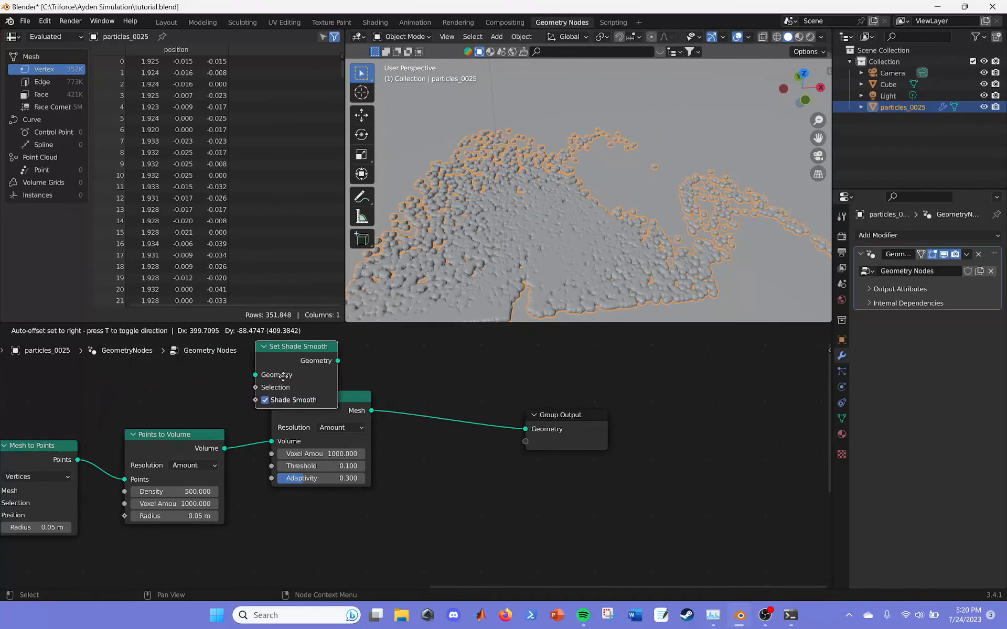
pyautogui.click(456, 414)
# Inspect the smooth-shaded mesh in another viewport shading mode and return to Solid shading.
pyautogui.moveTo(708, 231)
pyautogui.mouseDown(button='middle')
pyautogui.moveTo(670, 255)
pyautogui.moveTo(692, 242)
pyautogui.moveTo(556, 257)
pyautogui.moveTo(584, 244)
pyautogui.moveTo(607, 266)
pyautogui.mouseUp(button='middle')
pyautogui.press('z')
pyautogui.click(584, 203)
pyautogui.press('z')
pyautogui.click(655, 253)
pyautogui.keyDown('shift'); pyautogui.moveTo(582, 307); pyautogui.dragTo(597, 250, button='middle'); pyautogui.keyUp('shift')
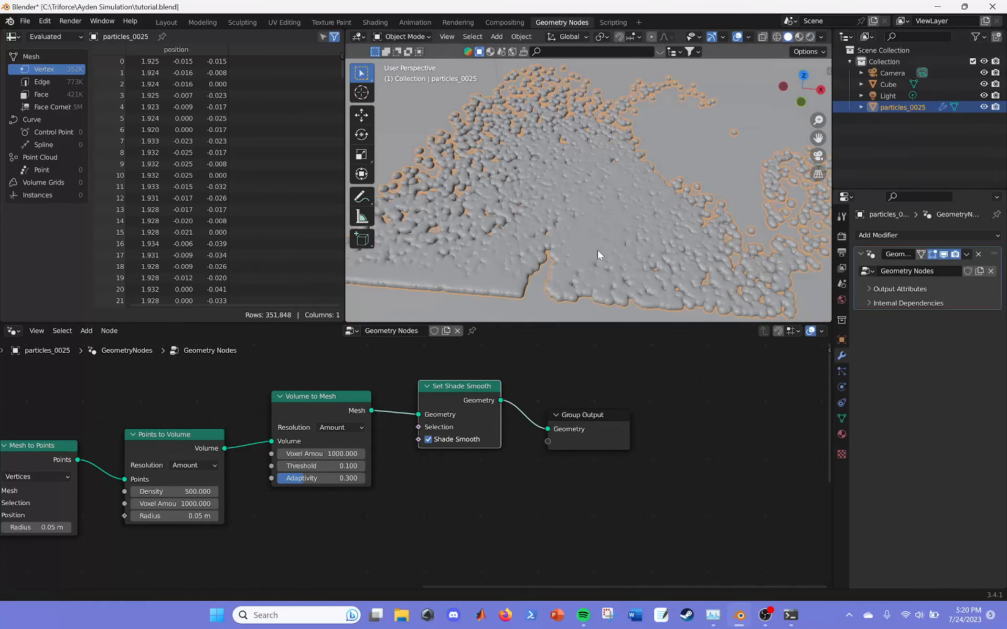
# Add a Merge by Distance node in the free space beside Group Output, leaving it unconnected.
pyautogui.moveTo(540, 362); pyautogui.dragTo(350, 414, button='middle')
pyautogui.click(94, 331)
pyautogui.click(100, 320)
pyautogui.click(94, 329)
pyautogui.click(94, 331)
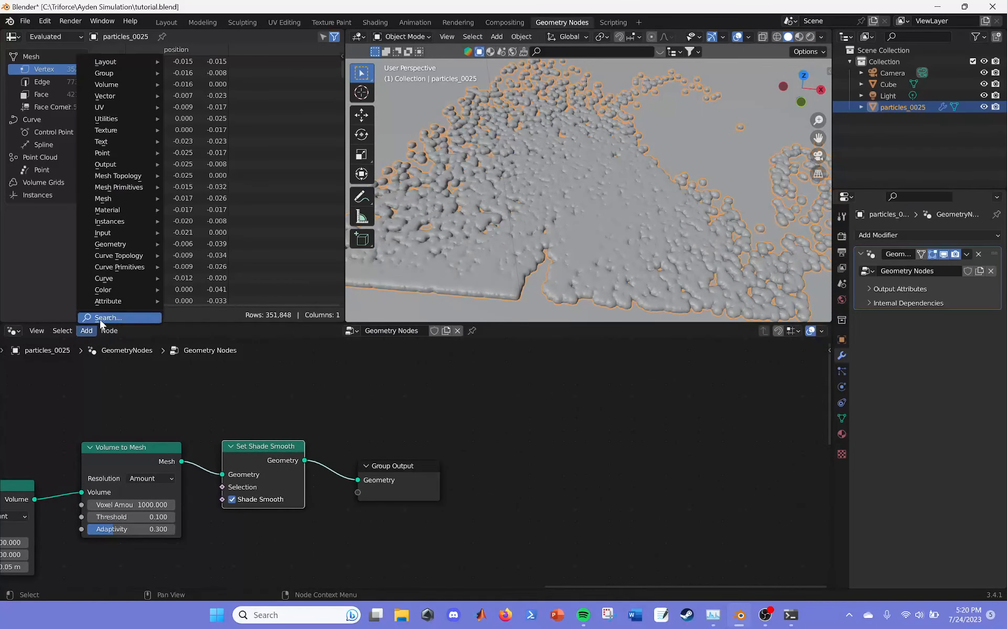
pyautogui.click(100, 318)
pyautogui.write('merge')
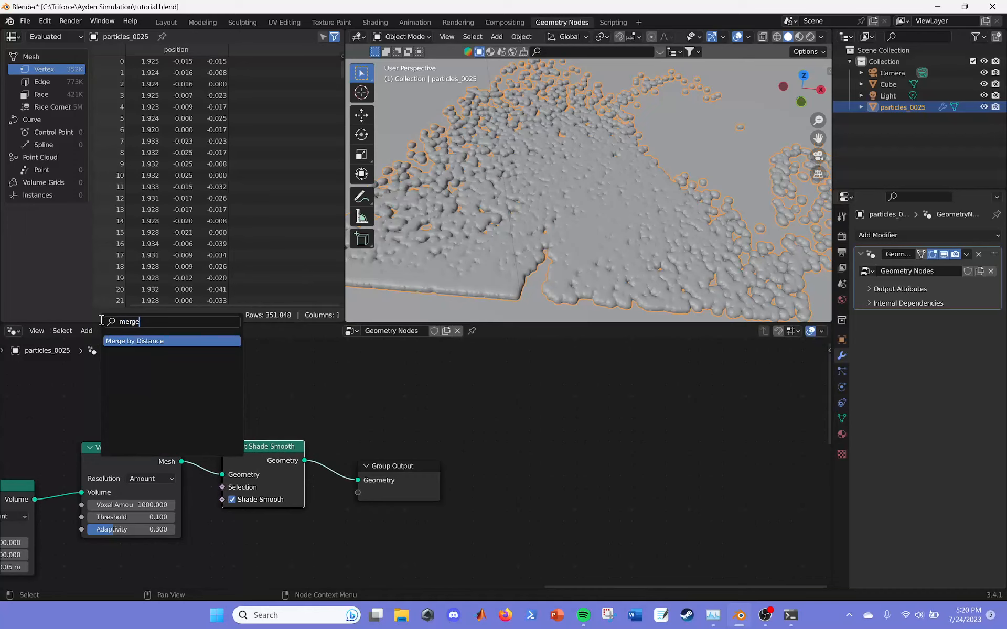
pyautogui.click(135, 341)
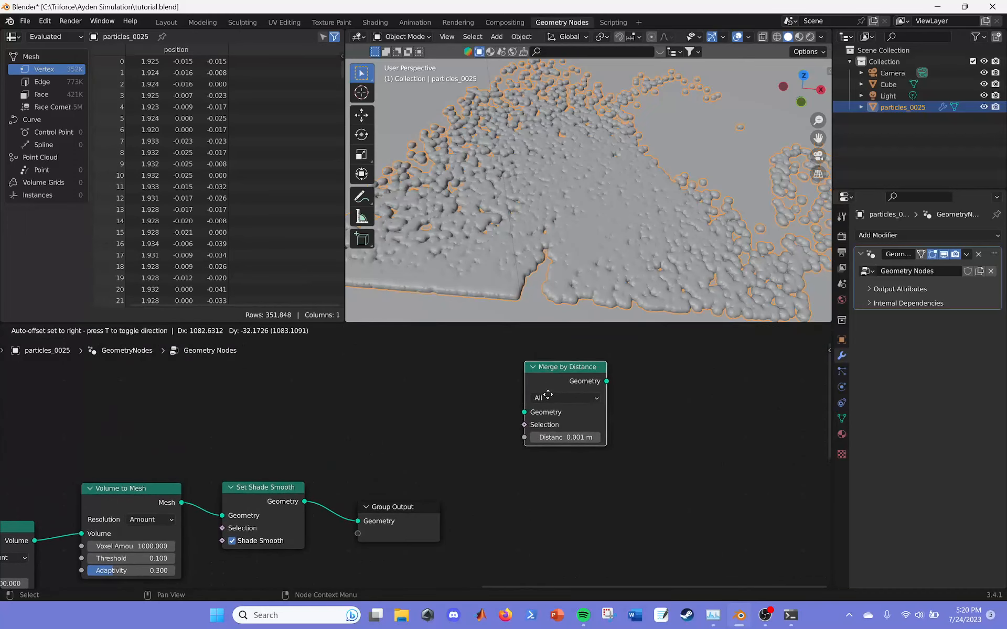
pyautogui.click(484, 446)
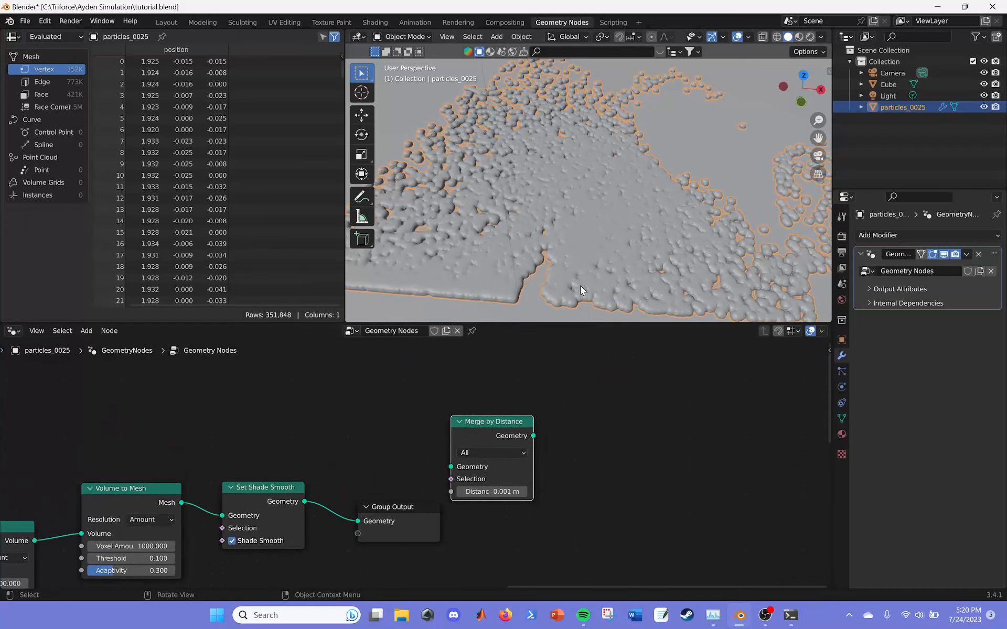
# Examine the particle mesh's surface detail from farther away, from a low angle and up close.
pyautogui.scroll(-4, 587, 233)
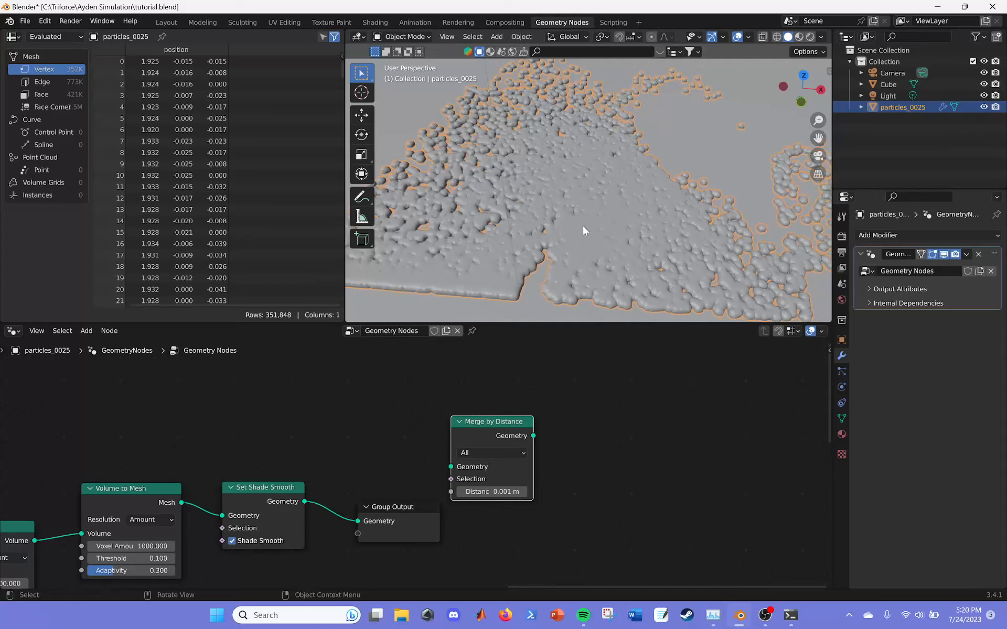
pyautogui.scroll(-9, 577, 232)
pyautogui.scroll(2, 589, 227)
pyautogui.keyDown('shift'); pyautogui.moveTo(592, 221); pyautogui.dragTo(558, 259, button='middle'); pyautogui.keyUp('shift')
pyautogui.scroll(8, 558, 259)
pyautogui.moveTo(573, 218); pyautogui.dragTo(568, 79, button='middle')
pyautogui.keyDown('shift'); pyautogui.moveTo(635, 288); pyautogui.dragTo(575, 300, button='middle'); pyautogui.keyUp('shift')
pyautogui.scroll(6, 603, 241)
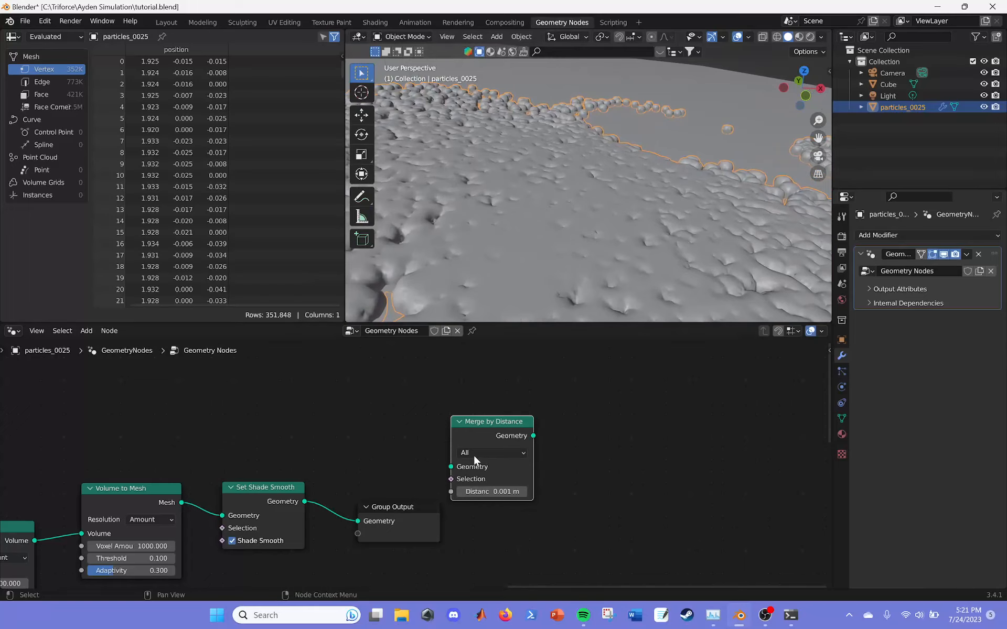
# Set the Merge by Distance node's distance to 0.05 m and insert it between Set Shade Smooth and Group Output.
pyautogui.moveTo(355, 475); pyautogui.dragTo(492, 410, button='middle')
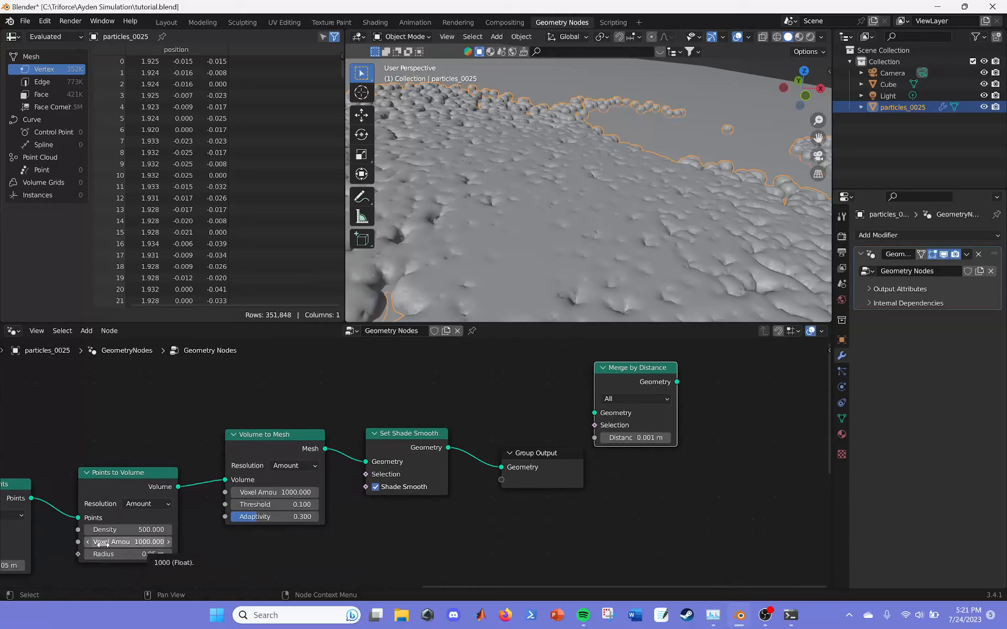
pyautogui.moveTo(152, 497); pyautogui.dragTo(260, 439, button='middle')
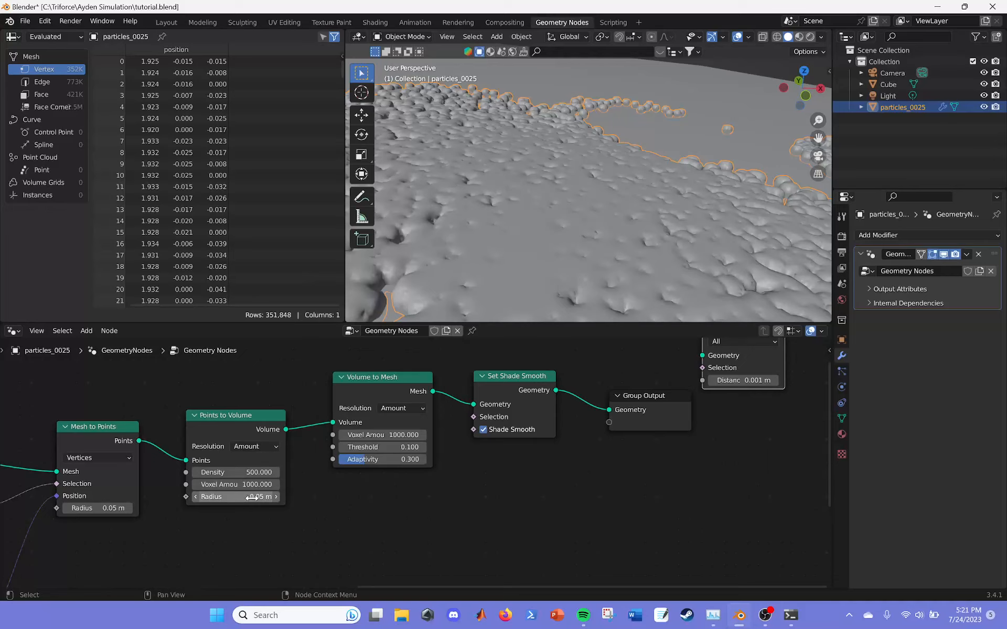
pyautogui.moveTo(252, 498); pyautogui.dragTo(192, 539, button='middle')
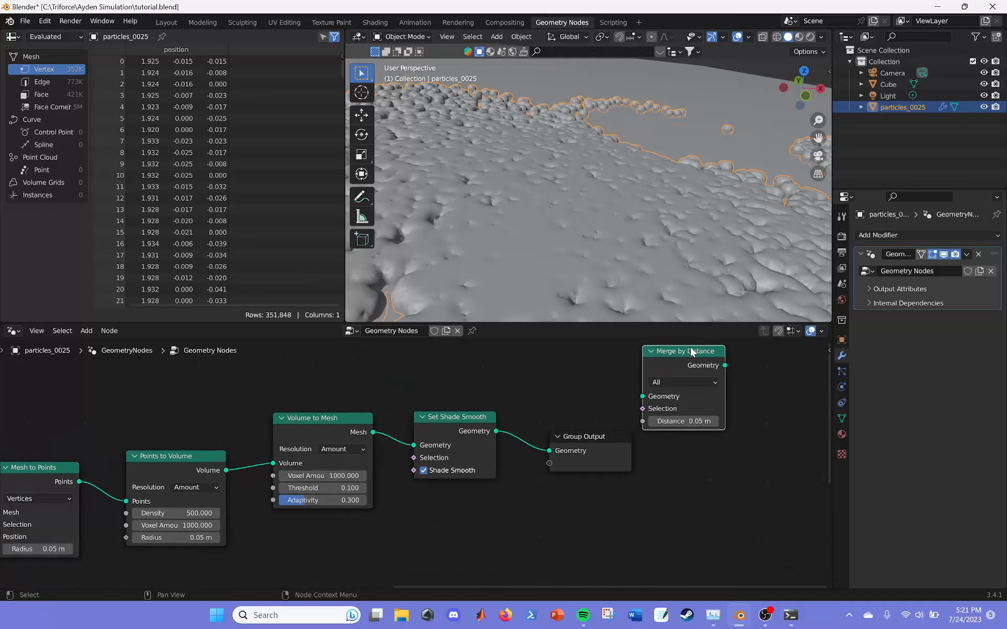
pyautogui.moveTo(690, 350); pyautogui.dragTo(553, 378)
pyautogui.moveTo(683, 382); pyautogui.dragTo(696, 369)
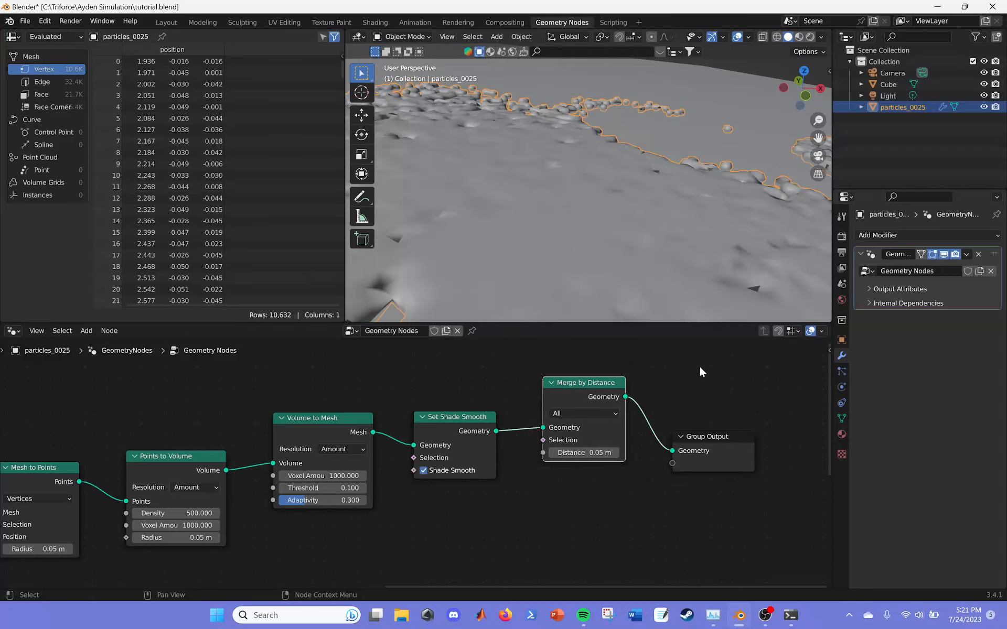
pyautogui.moveTo(640, 242); pyautogui.dragTo(816, 272, button='middle')
pyautogui.keyDown('shift'); pyautogui.moveTo(755, 214); pyautogui.dragTo(461, 231, button='middle'); pyautogui.keyUp('shift')
pyautogui.scroll(4, 626, 212)
pyautogui.keyDown('shift'); pyautogui.moveTo(707, 205); pyautogui.dragTo(508, 252, button='middle'); pyautogui.keyUp('shift')
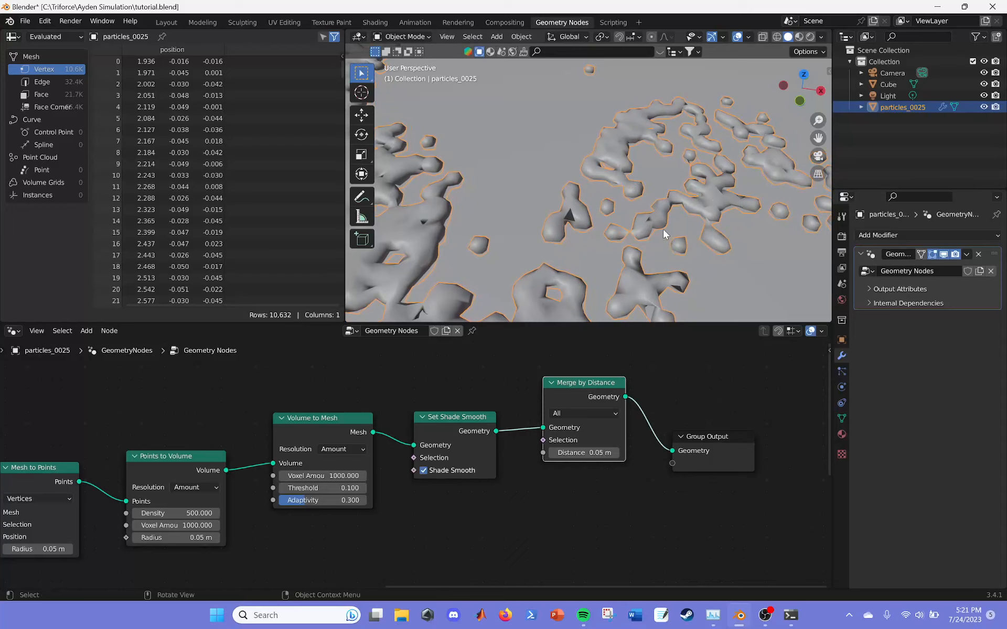
pyautogui.scroll(-3, 624, 422)
# Turn off Shade Smooth on the Set Shade Smooth node and set the Merge by Distance distance to 0.03 m.
pyautogui.moveTo(618, 418); pyautogui.dragTo(448, 473, button='middle')
pyautogui.click(449, 478)
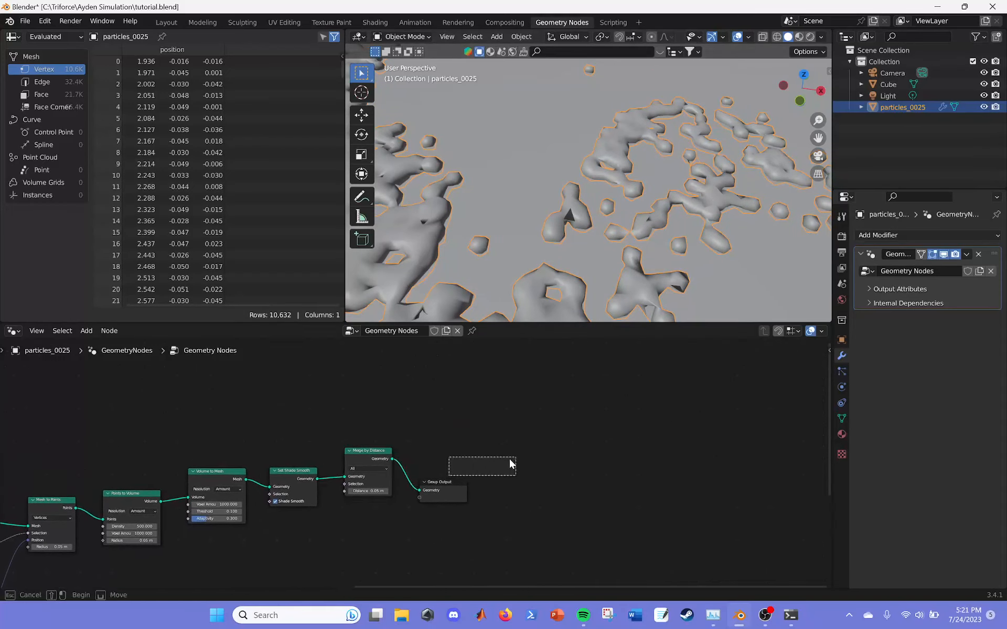
pyautogui.click(275, 502)
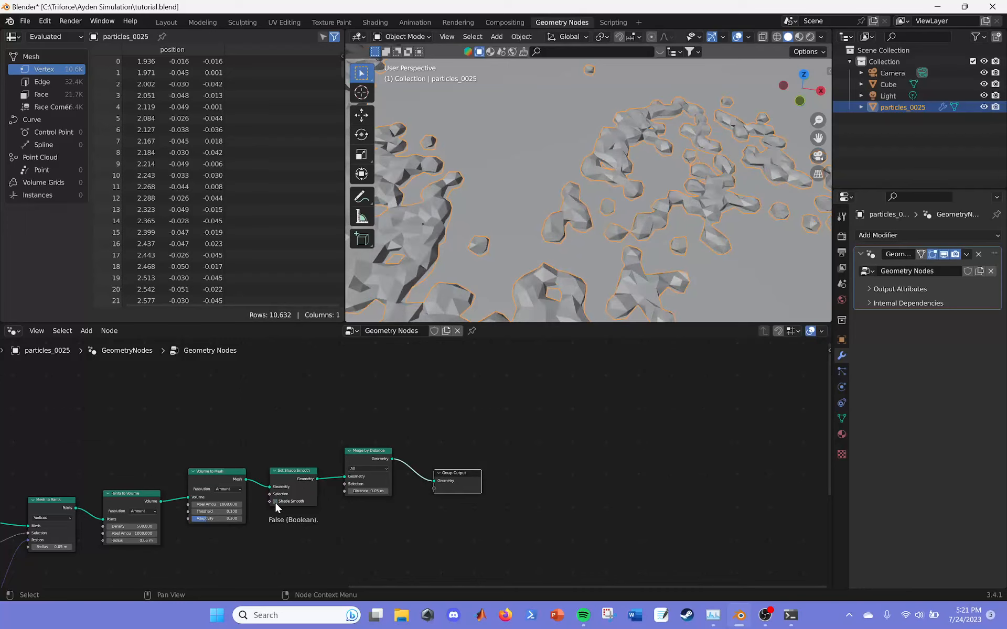
pyautogui.click(275, 502)
pyautogui.click(274, 501)
pyautogui.click(275, 501)
pyautogui.click(289, 503)
pyautogui.click(376, 490)
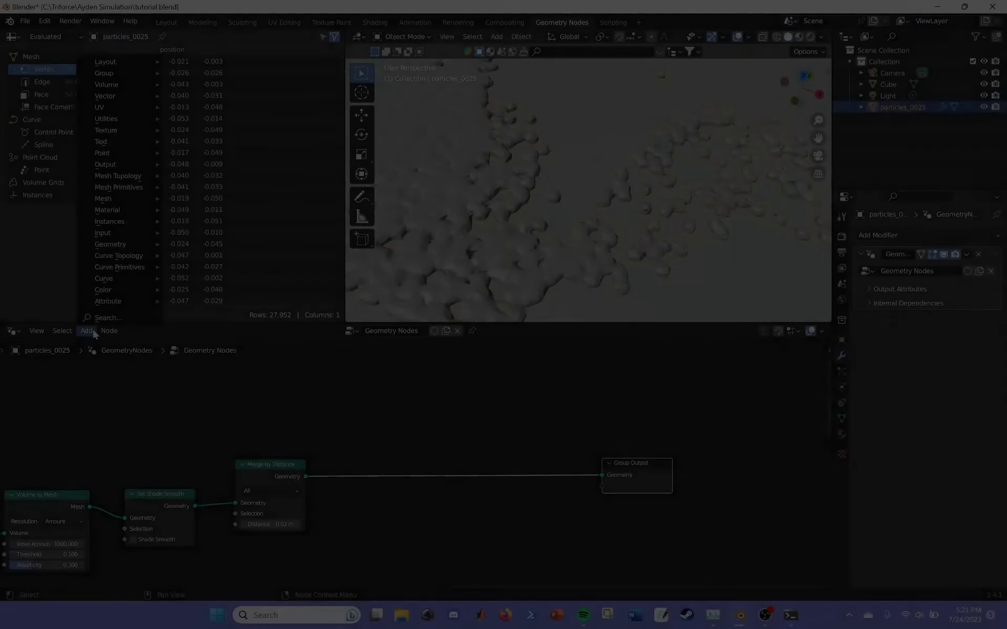
# Add an Edge Vertices node above the Merge by Distance node.
pyautogui.click(86, 330)
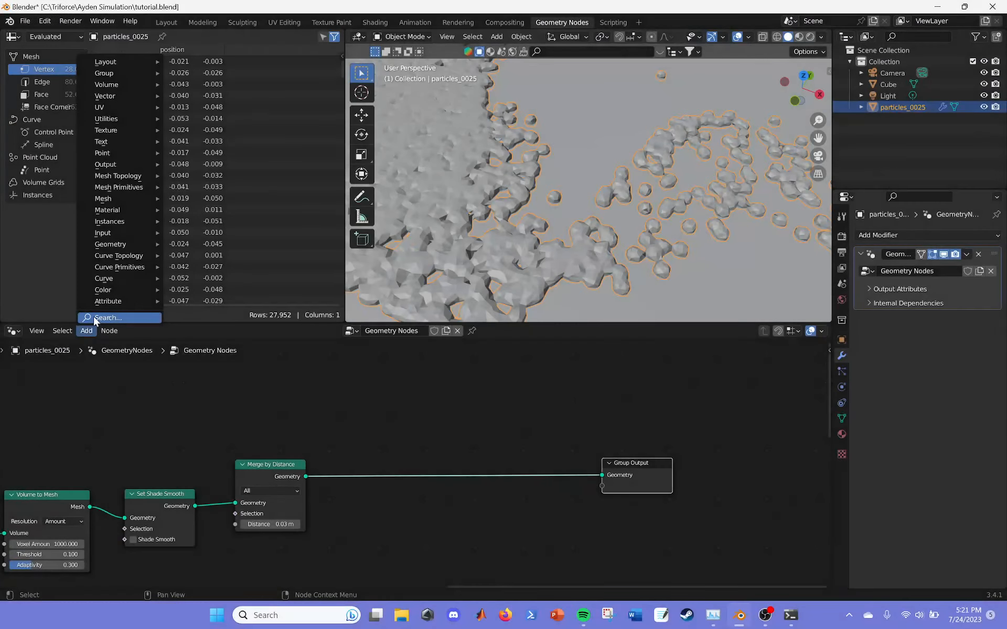
pyautogui.write('edge')
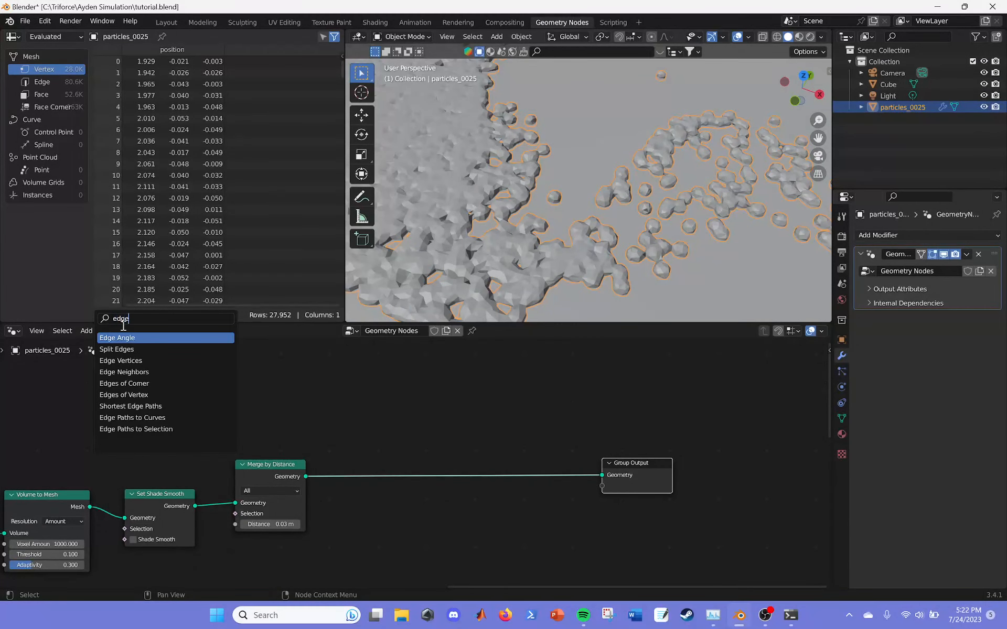
pyautogui.click(184, 360)
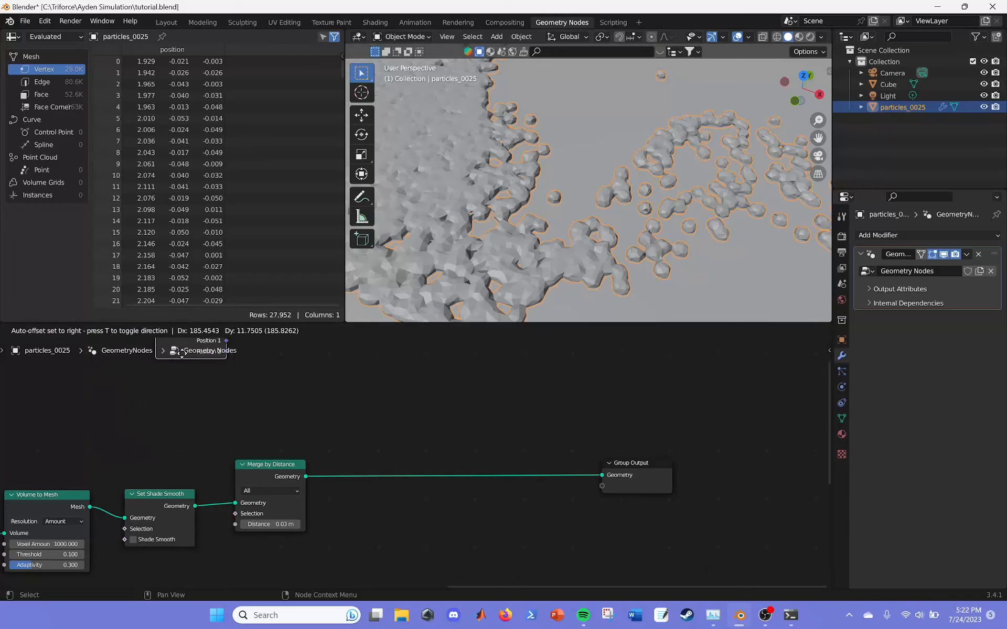
pyautogui.click(216, 396)
# Add a Vector Math node set to Add and feed Edge Vertices' Position 1 and Position 2 into its two vector inputs.
pyautogui.moveTo(375, 367); pyautogui.dragTo(294, 391, button='middle')
pyautogui.click(86, 334)
pyautogui.click(92, 331)
pyautogui.click(93, 331)
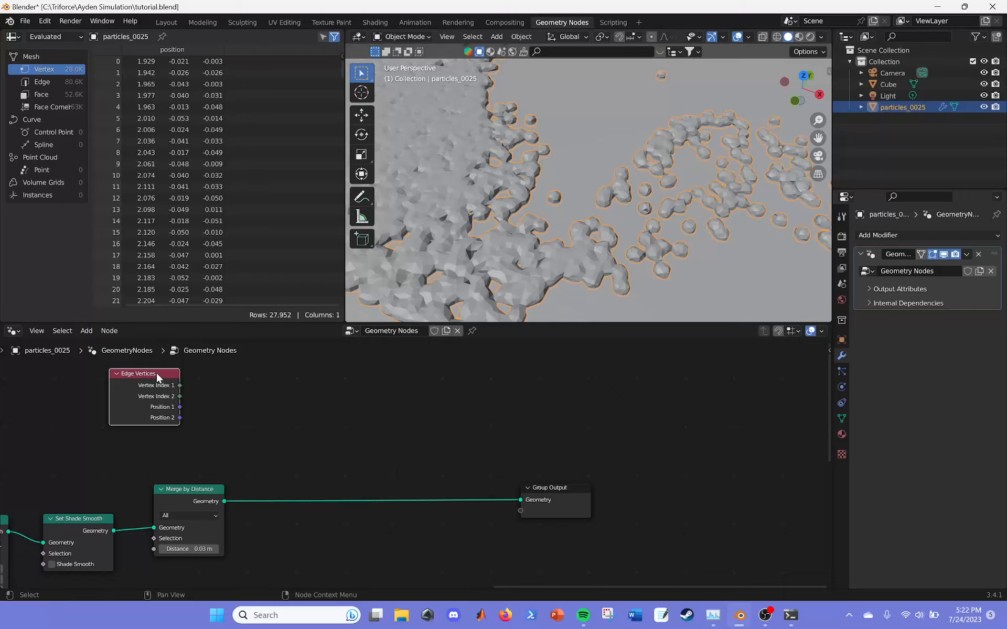
pyautogui.click(86, 331)
pyautogui.click(91, 332)
pyautogui.click(90, 331)
pyautogui.click(99, 318)
pyautogui.write('add')
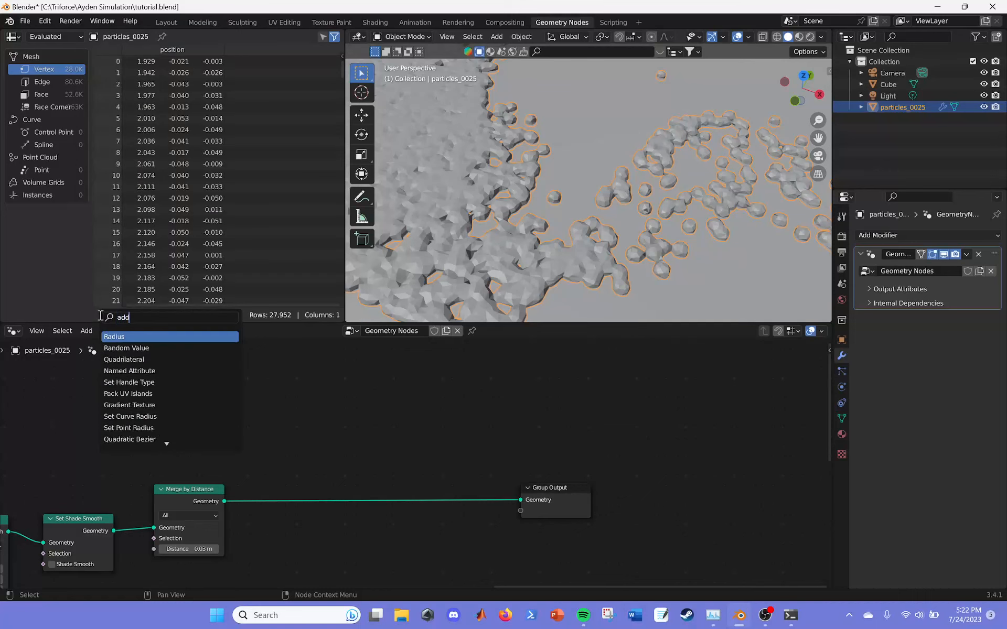
pyautogui.press('BackSpace')
pyautogui.press('BackSpace')
pyautogui.press('BackSpace')
pyautogui.write('vector')
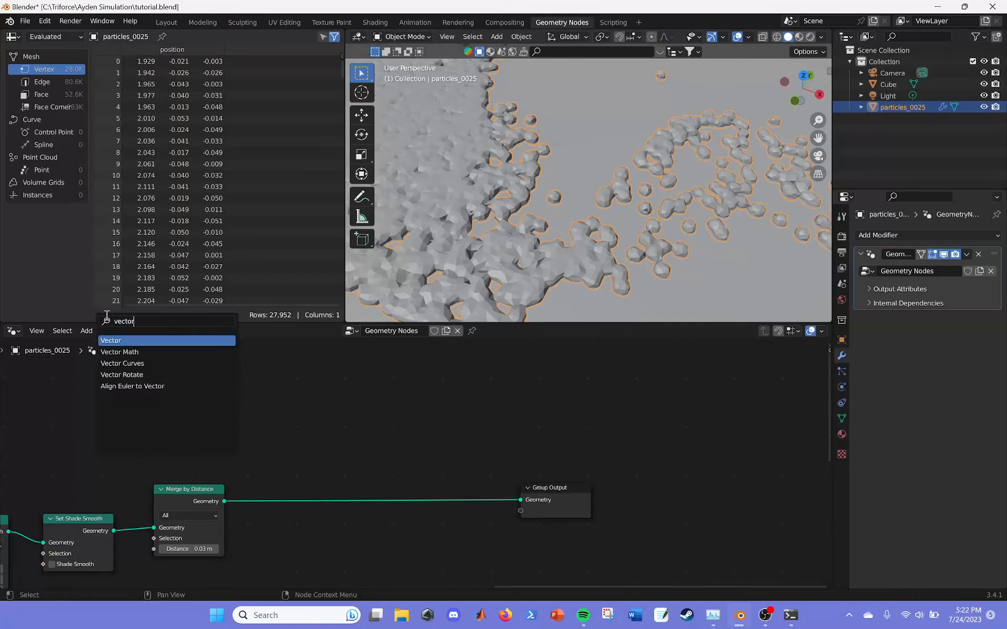
pyautogui.click(150, 352)
pyautogui.click(268, 387)
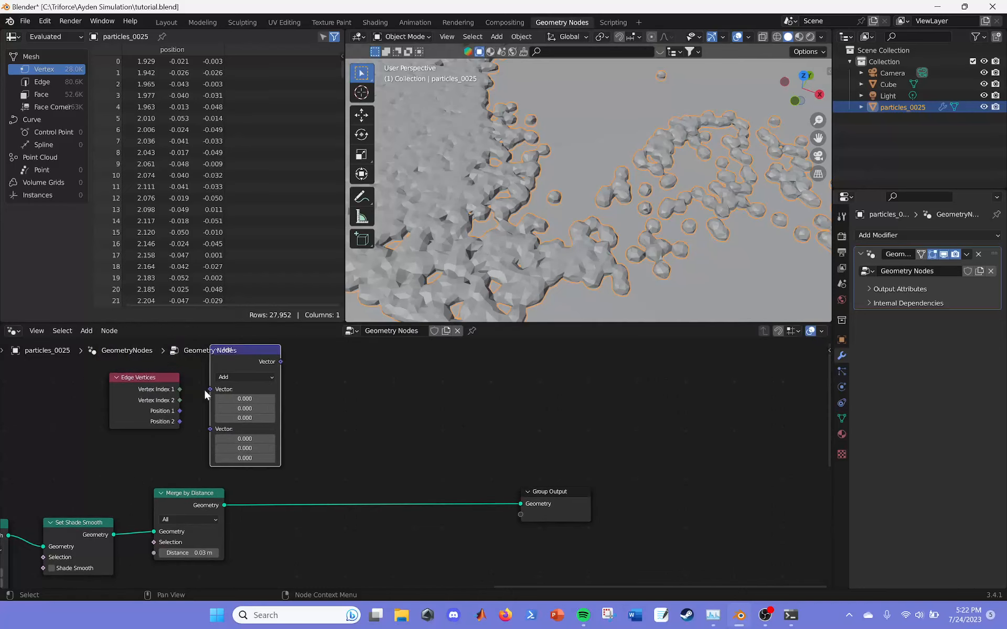
pyautogui.moveTo(180, 411); pyautogui.dragTo(208, 404)
# Add a second Vector Math node set to Scale with a scale of 0.5, fed by the Add node's vector output.
pyautogui.click(91, 334)
pyautogui.click(98, 313)
pyautogui.write('vec')
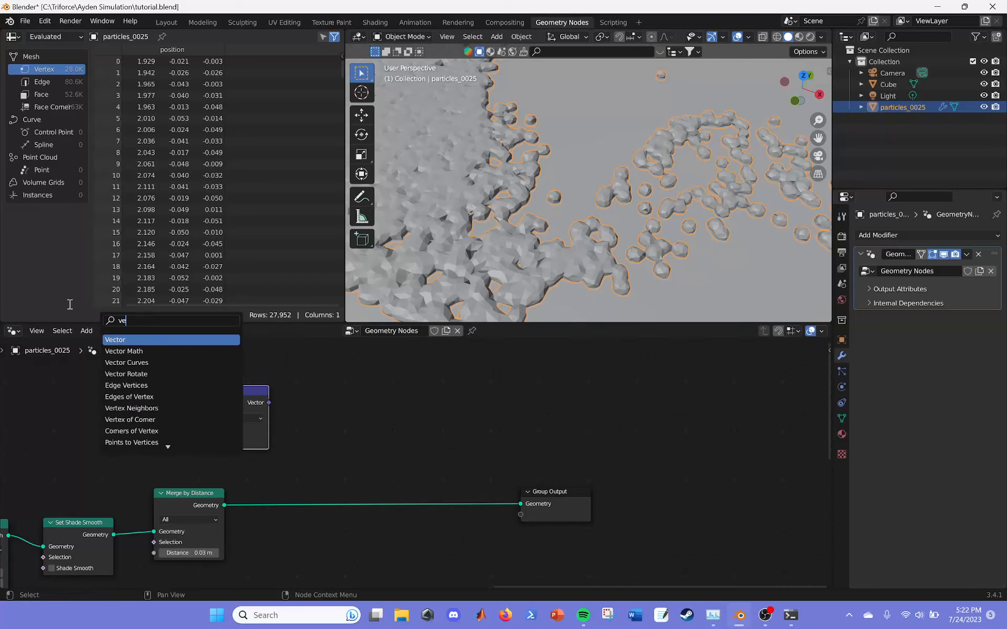
pyautogui.click(185, 347)
pyautogui.click(377, 395)
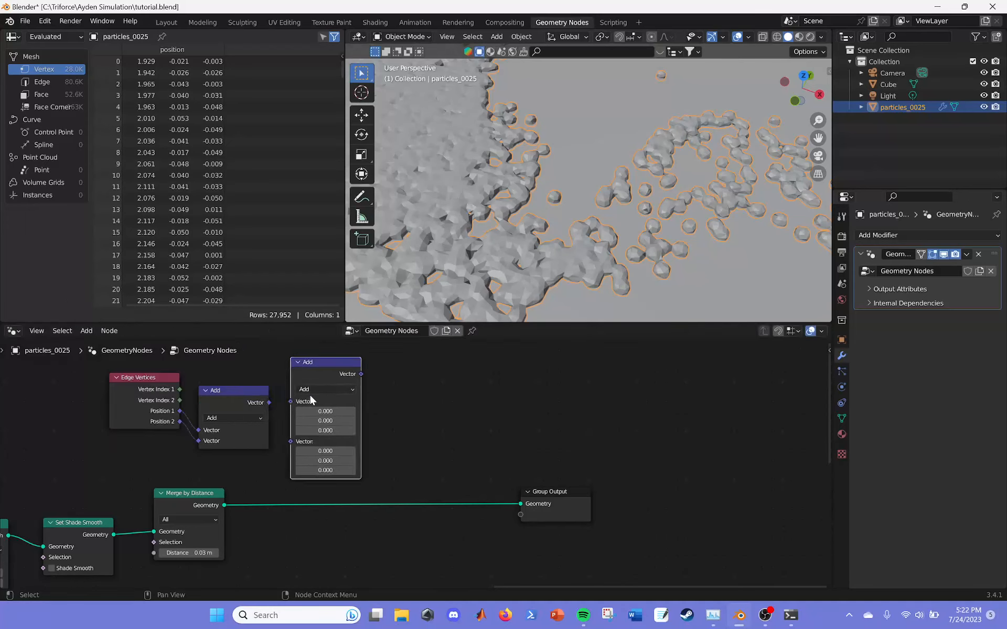
pyautogui.click(312, 390)
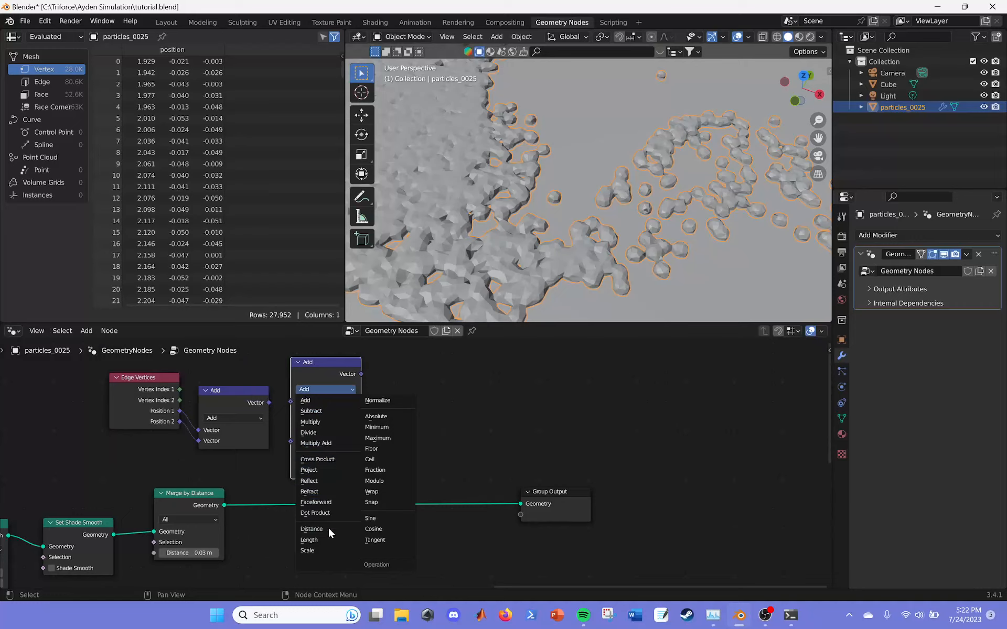
pyautogui.click(309, 550)
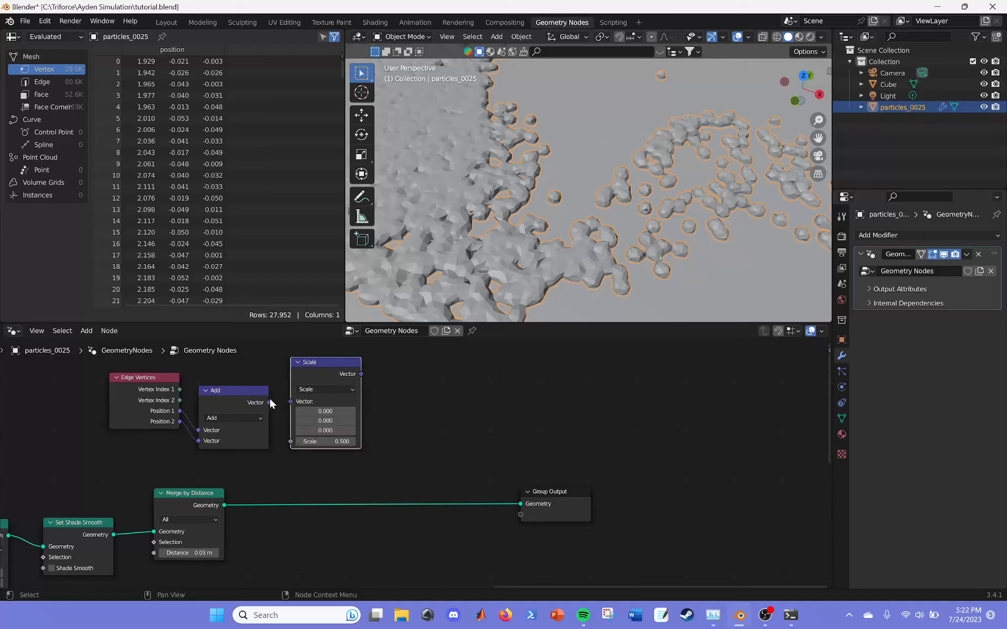
pyautogui.moveTo(269, 402); pyautogui.dragTo(290, 402)
pyautogui.moveTo(320, 364); pyautogui.dragTo(303, 396)
# Insert a Set Position node between Merge by Distance and Group Output, with its Position fed by the Scale node's vector output.
pyautogui.moveTo(367, 412); pyautogui.dragTo(230, 409, button='middle')
pyautogui.moveTo(412, 491); pyautogui.dragTo(476, 494)
pyautogui.click(108, 331)
pyautogui.click(91, 331)
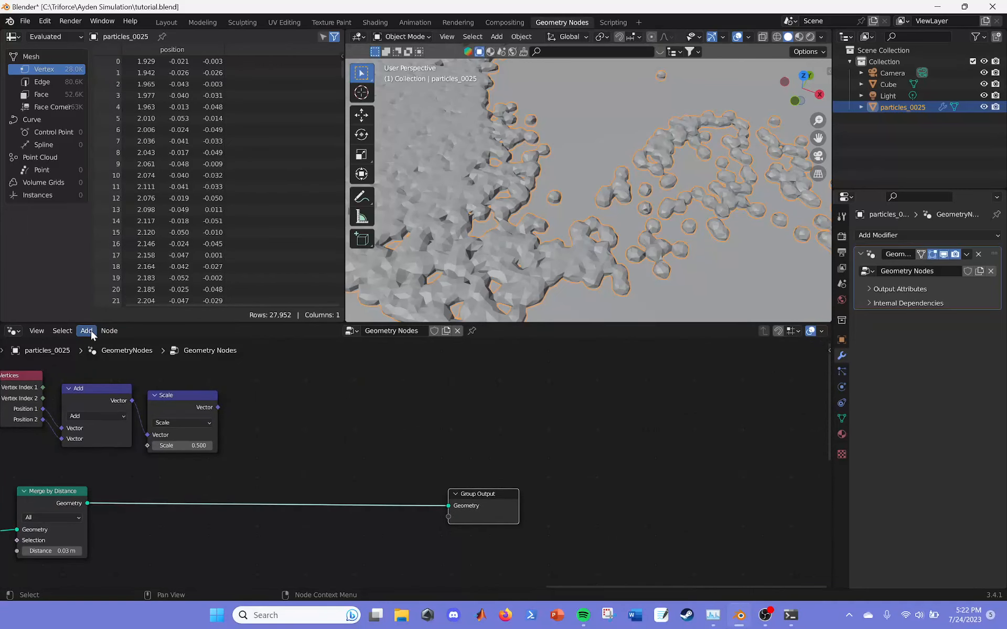
pyautogui.click(91, 332)
pyautogui.write('set po')
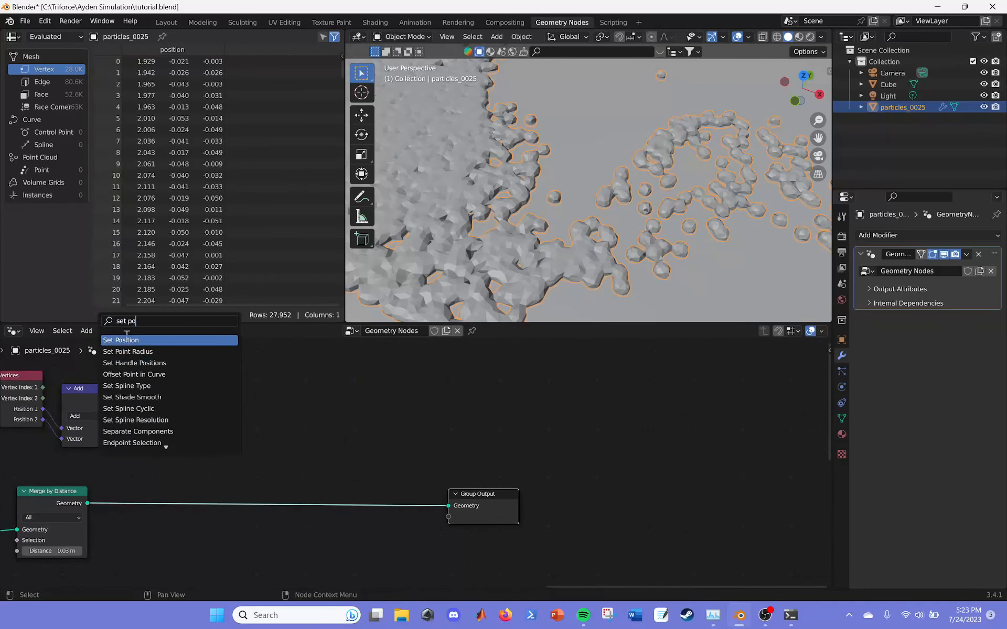
pyautogui.press('Return')
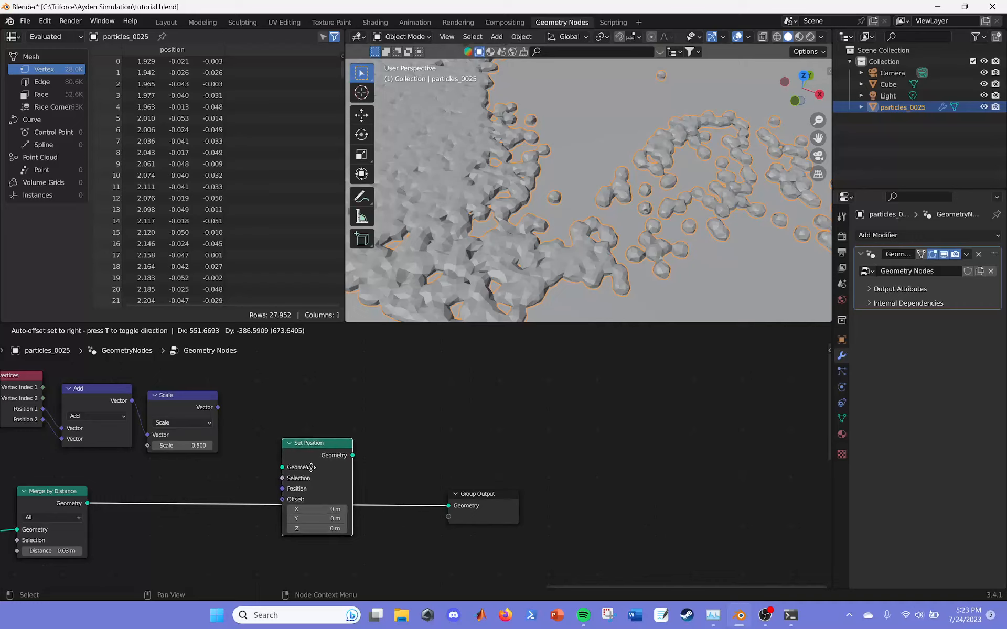
pyautogui.click(277, 478)
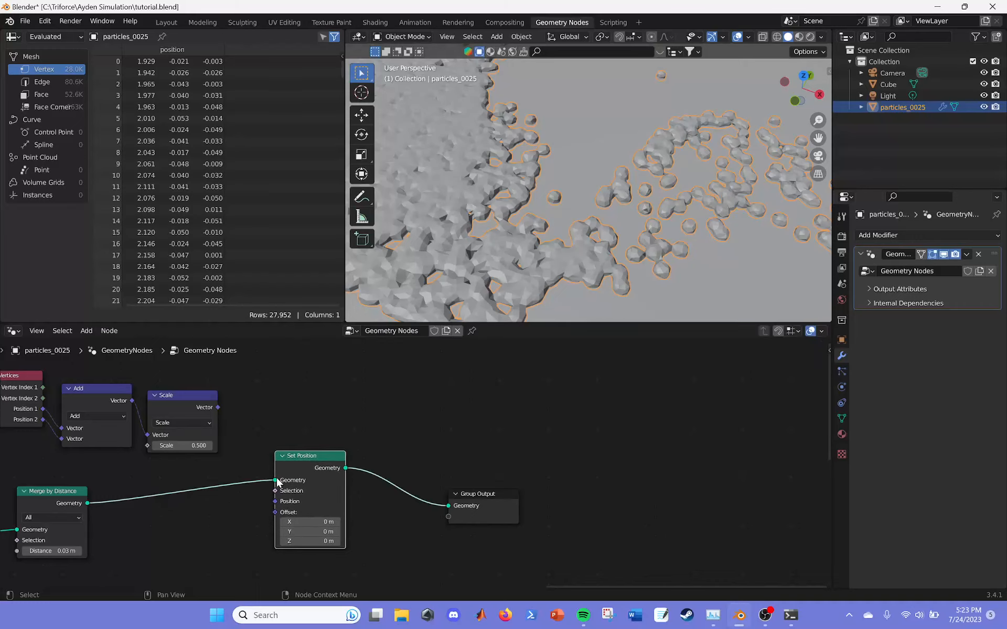
pyautogui.moveTo(218, 406); pyautogui.dragTo(275, 501)
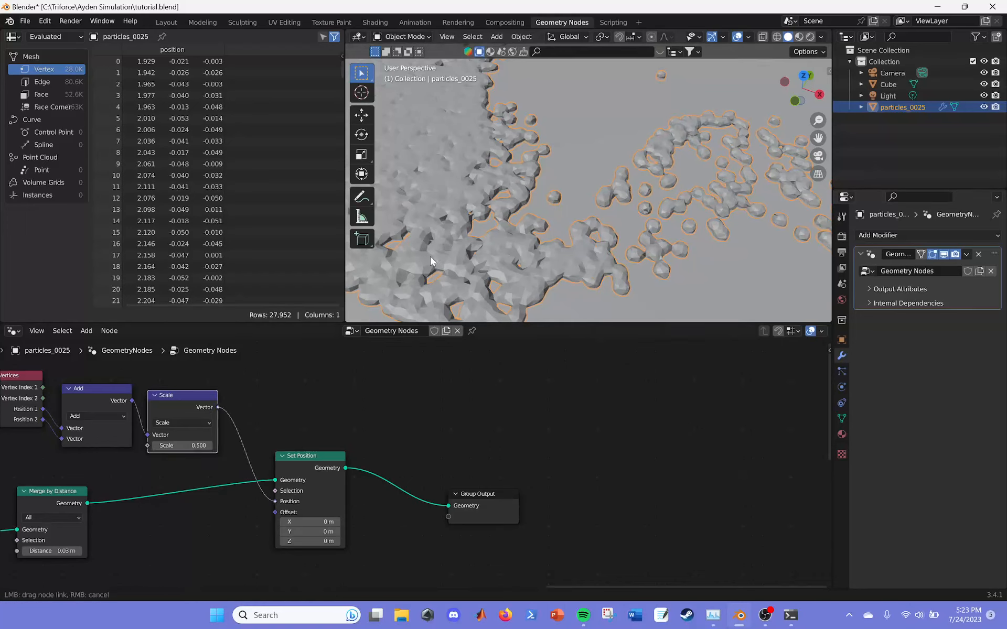
# Chain two more Set Position copies before the Group Output, each with its Position fed by the Scale node's vector output.
pyautogui.hscroll(5, 367, 477)
pyautogui.moveTo(377, 492); pyautogui.dragTo(437, 468)
pyautogui.moveTo(239, 450); pyautogui.dragTo(245, 450)
pyautogui.click(337, 443)
pyautogui.moveTo(128, 404); pyautogui.dragTo(296, 492)
pyautogui.click(335, 445)
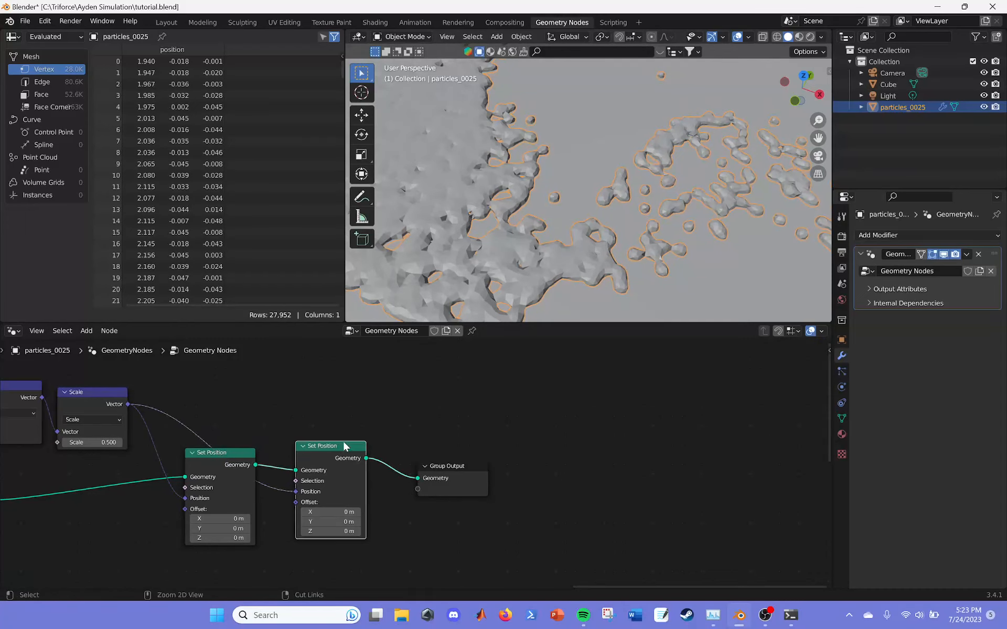
pyautogui.hotkey('shift', 'd')
pyautogui.click(440, 445)
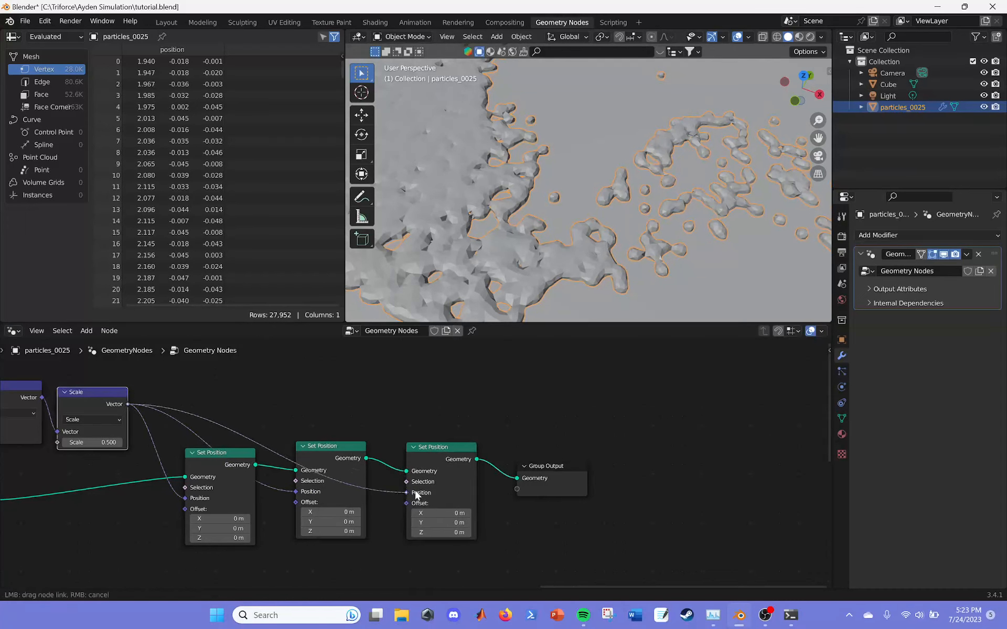
pyautogui.scroll(-5, 569, 410)
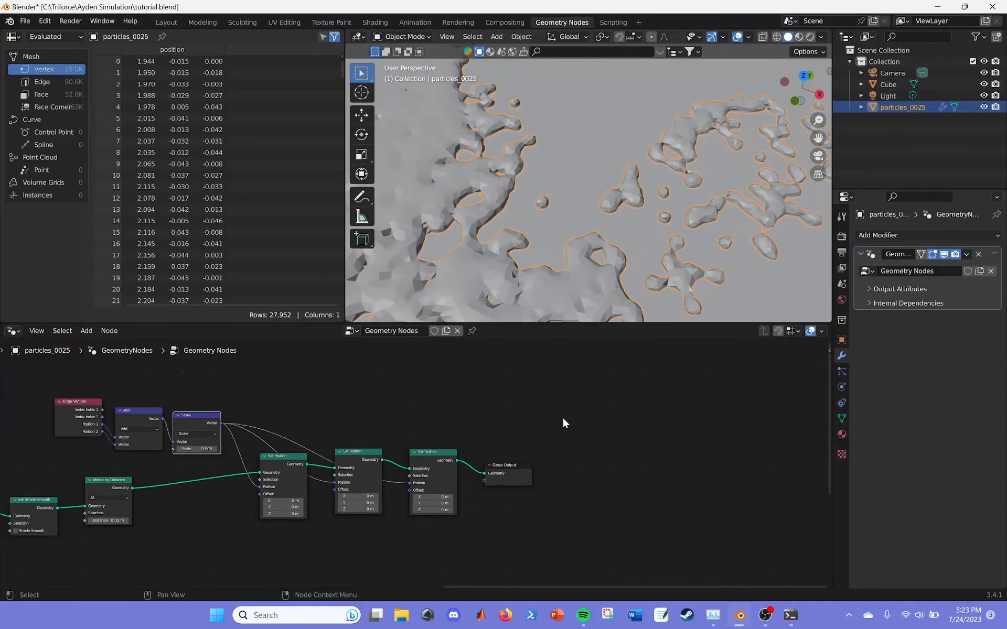
# Duplicate the Merge by Distance node and insert the copy between the last Set Position node and the Group Output.
pyautogui.click(295, 474)
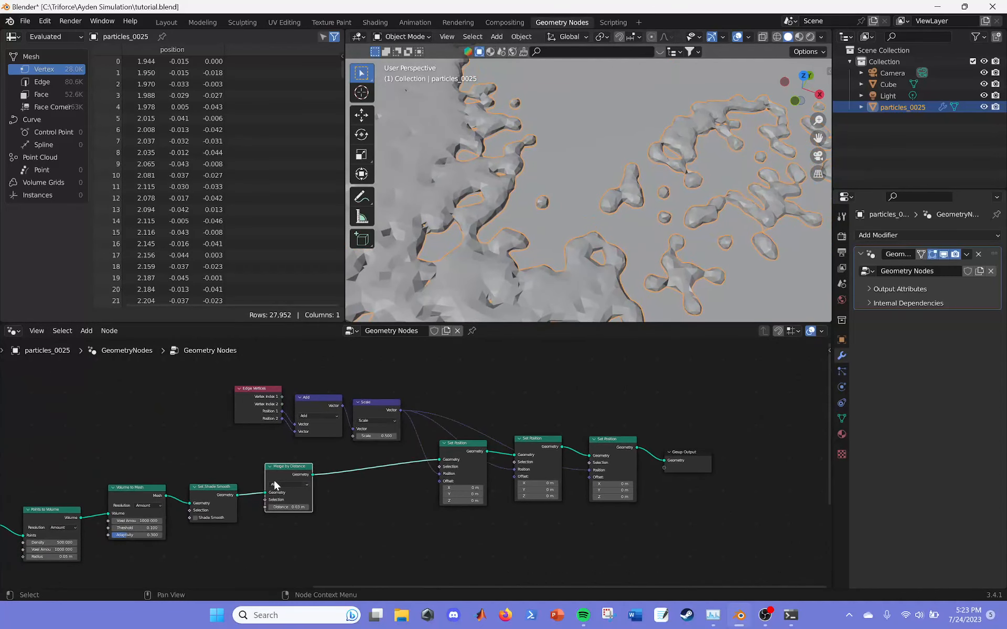
pyautogui.scroll(1, 278, 473)
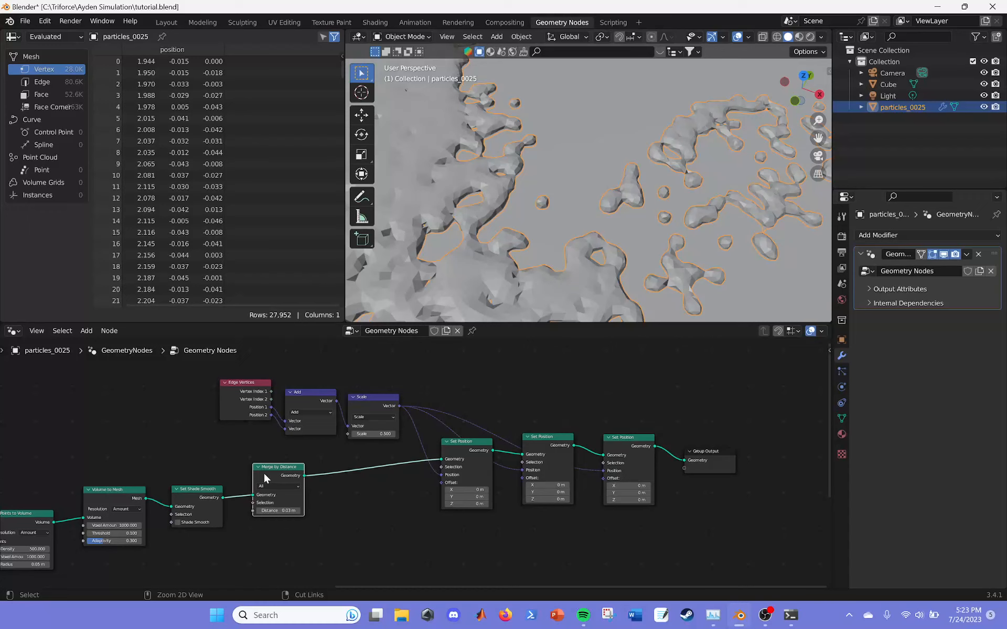
pyautogui.hotkey('shift', 'd')
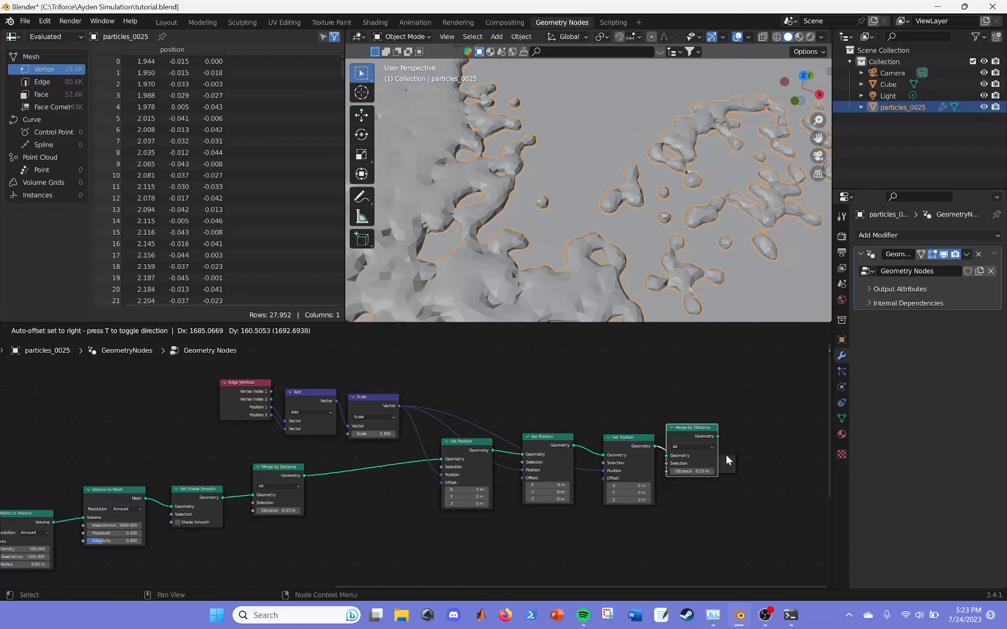
pyautogui.click(732, 461)
# Mute the original Merge by Distance node that follows Set Shade Smooth.
pyautogui.rightClick(259, 478)
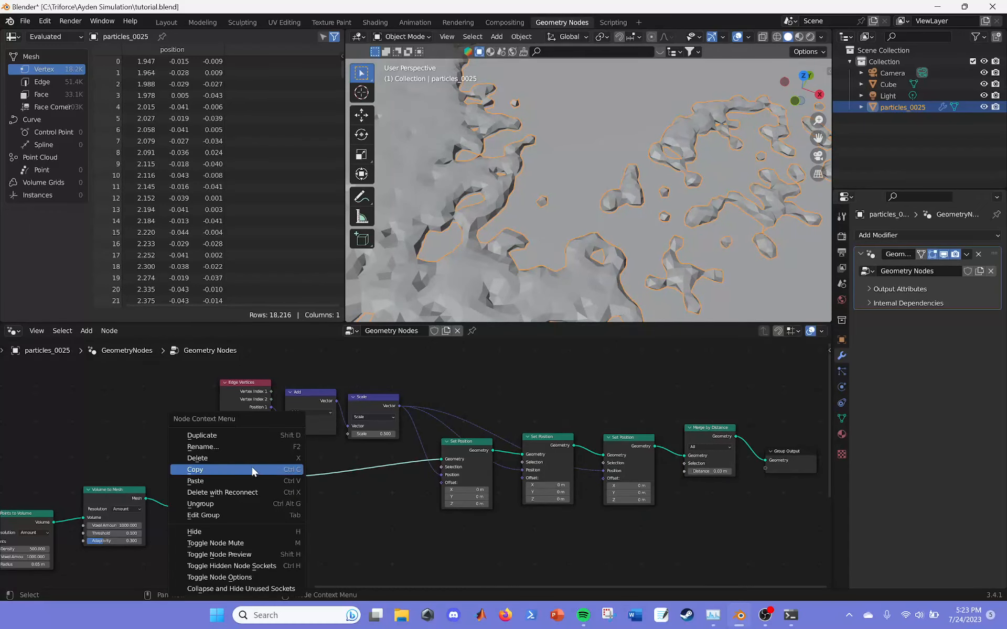
pyautogui.rightClick(256, 460)
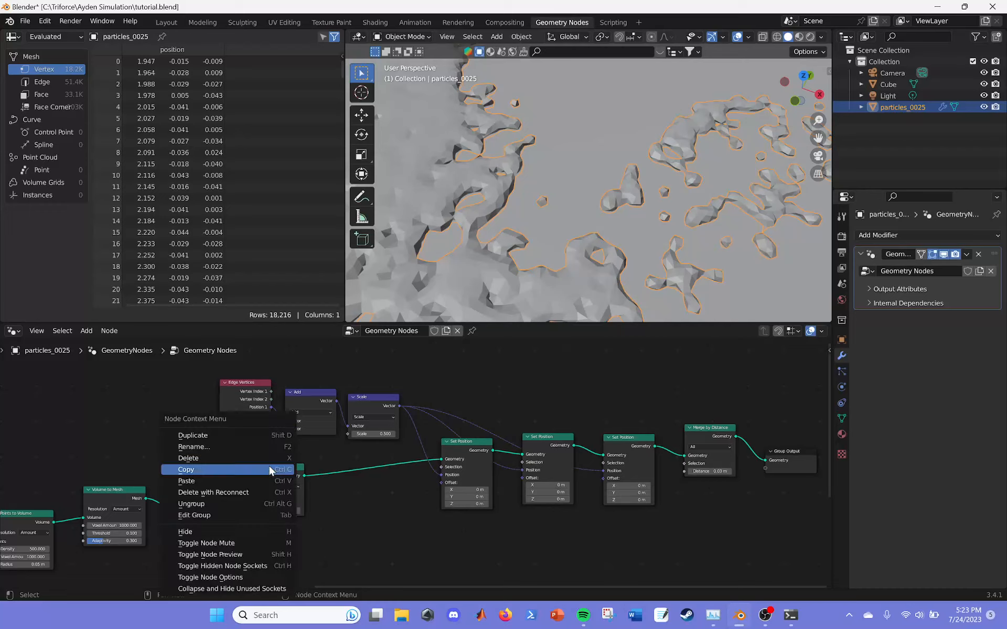
pyautogui.click(259, 544)
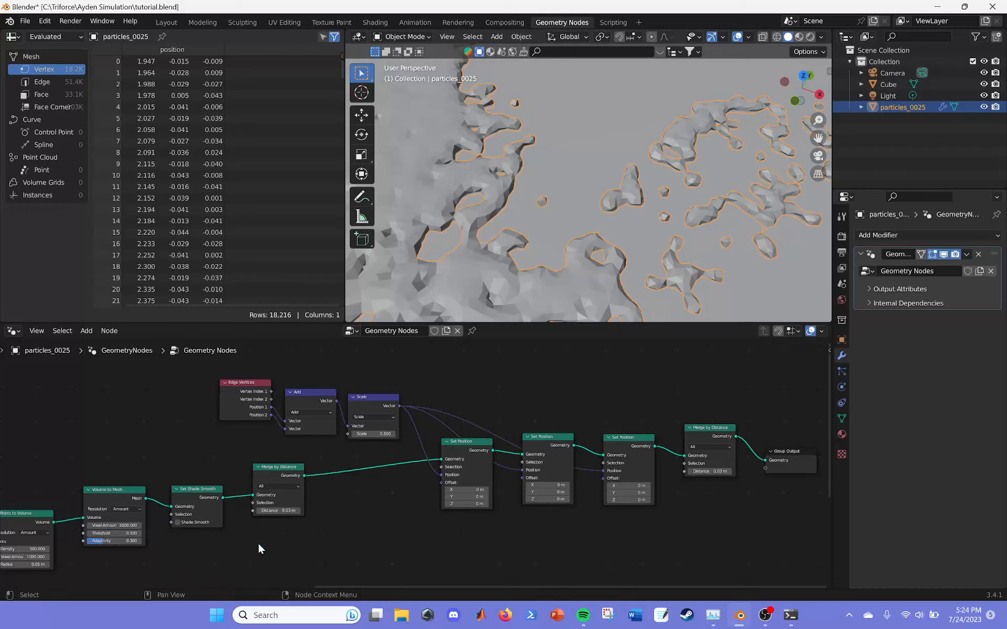
pyautogui.click(296, 475)
pyautogui.press('m')
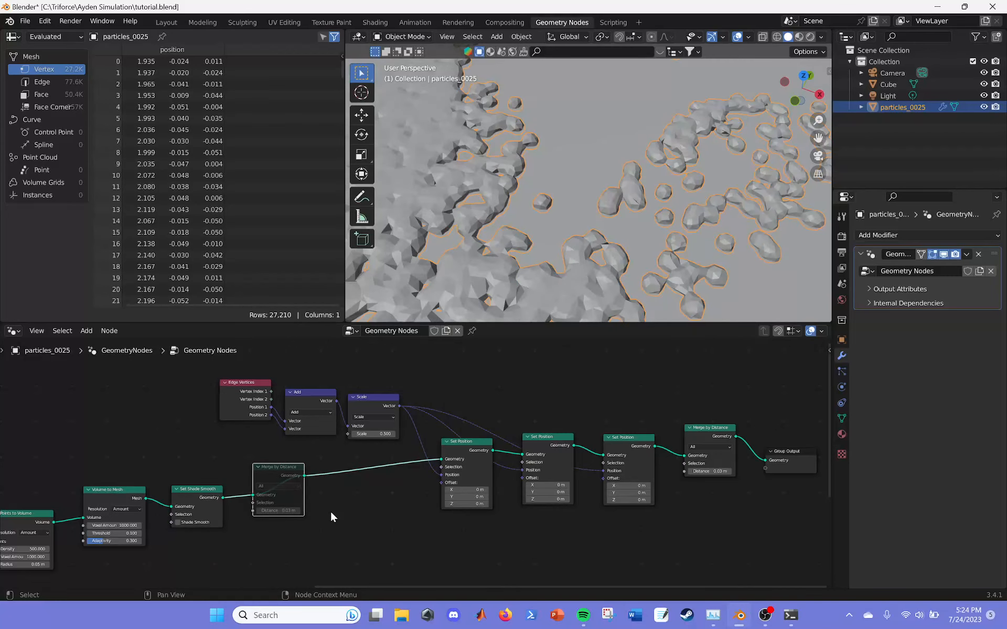
# Toggle muting on the two Merge by Distance nodes to compare their effect on the particle mesh.
pyautogui.click(712, 430)
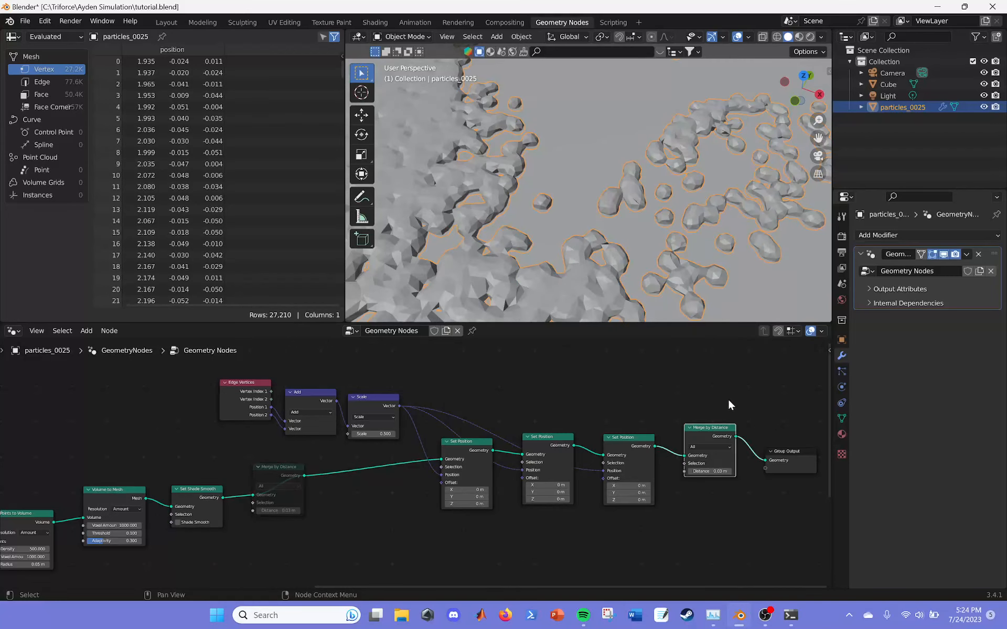
pyautogui.press('m')
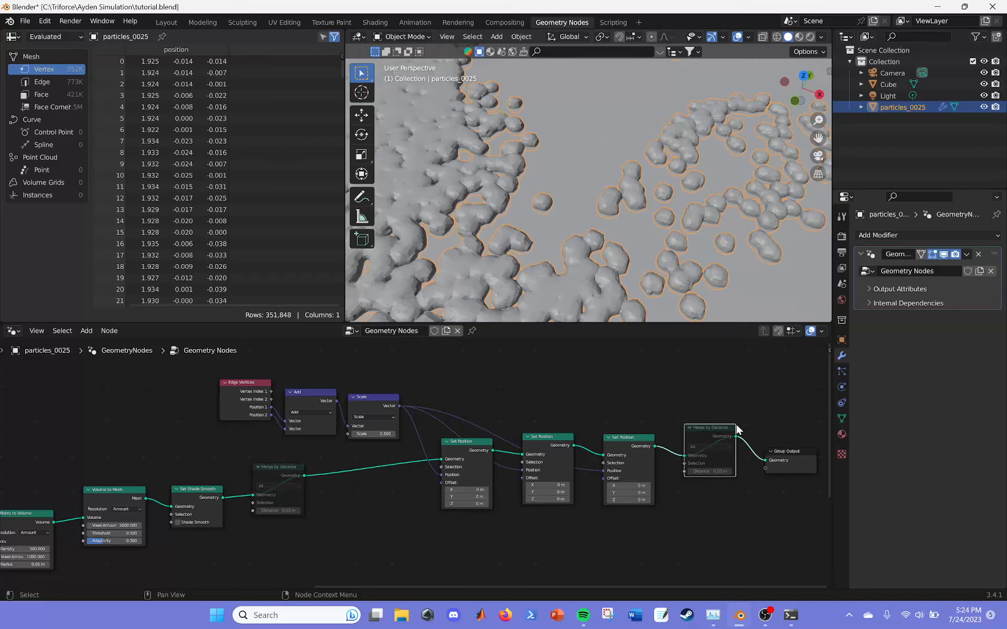
pyautogui.press('m')
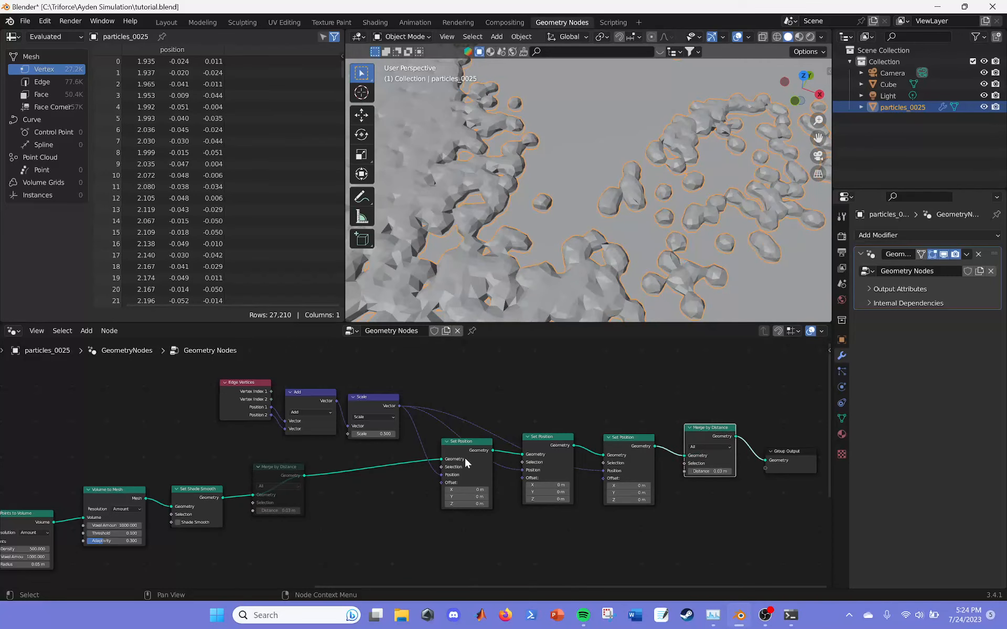
pyautogui.press('m')
pyautogui.click(264, 488)
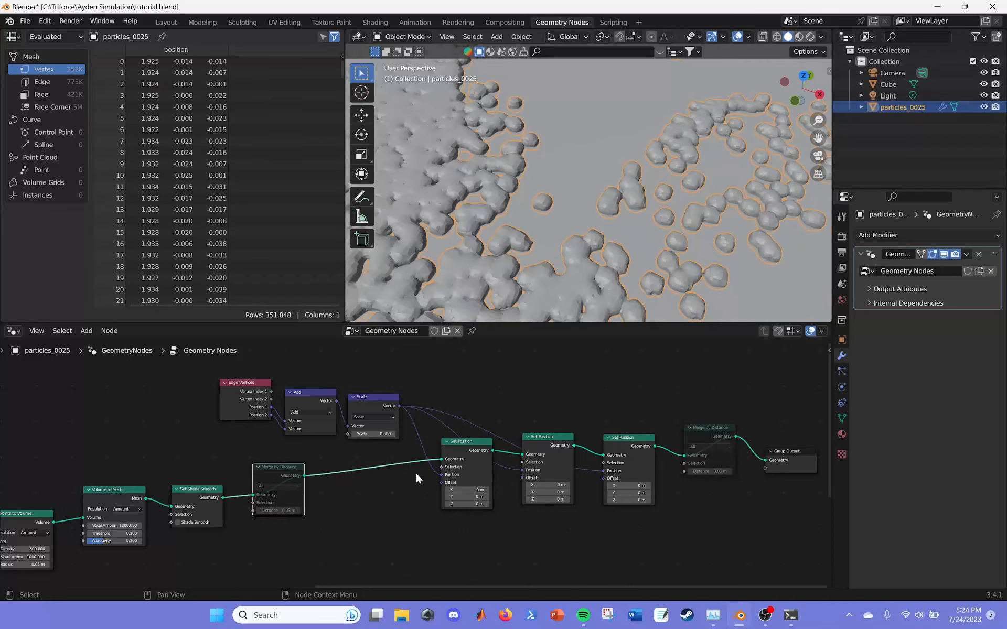
pyautogui.press('m')
pyautogui.press('m')
# Add a Subdivision Surface node below the Set Position nodes.
pyautogui.click(84, 329)
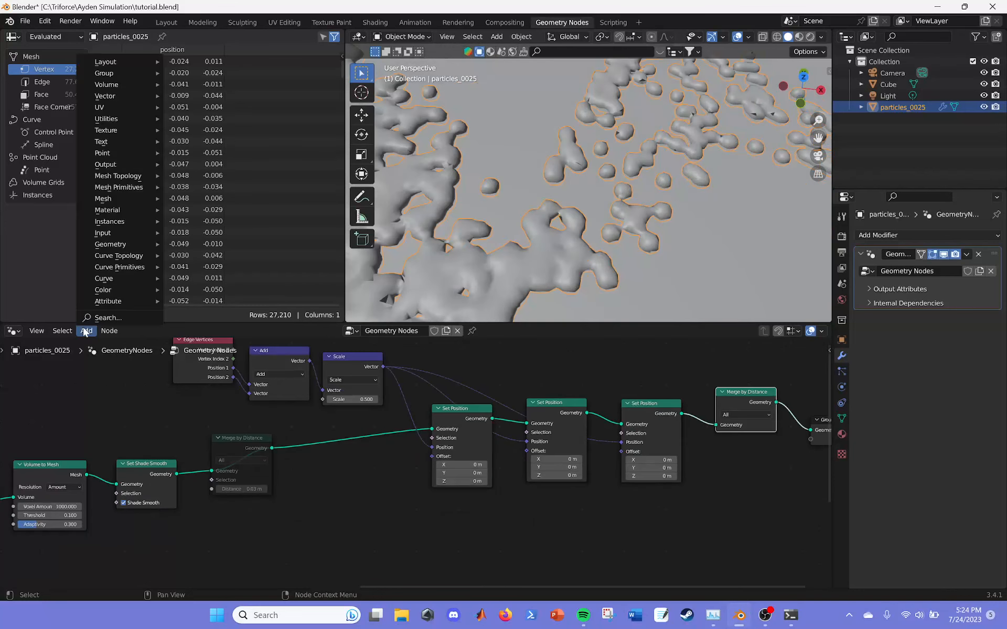
pyautogui.write('sub')
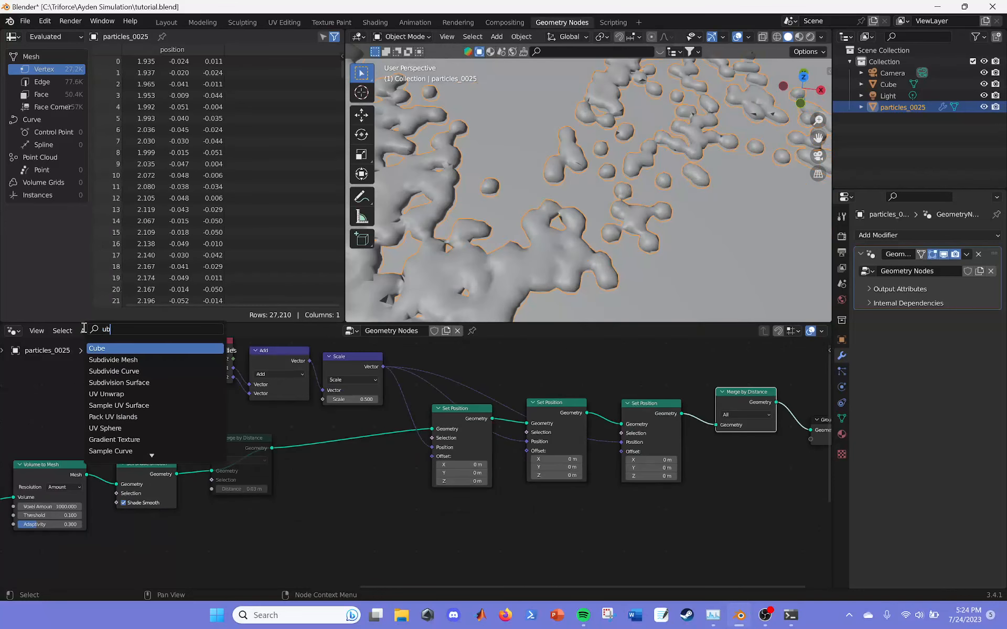
pyautogui.press('BackSpace')
pyautogui.press('BackSpace')
pyautogui.write('subd')
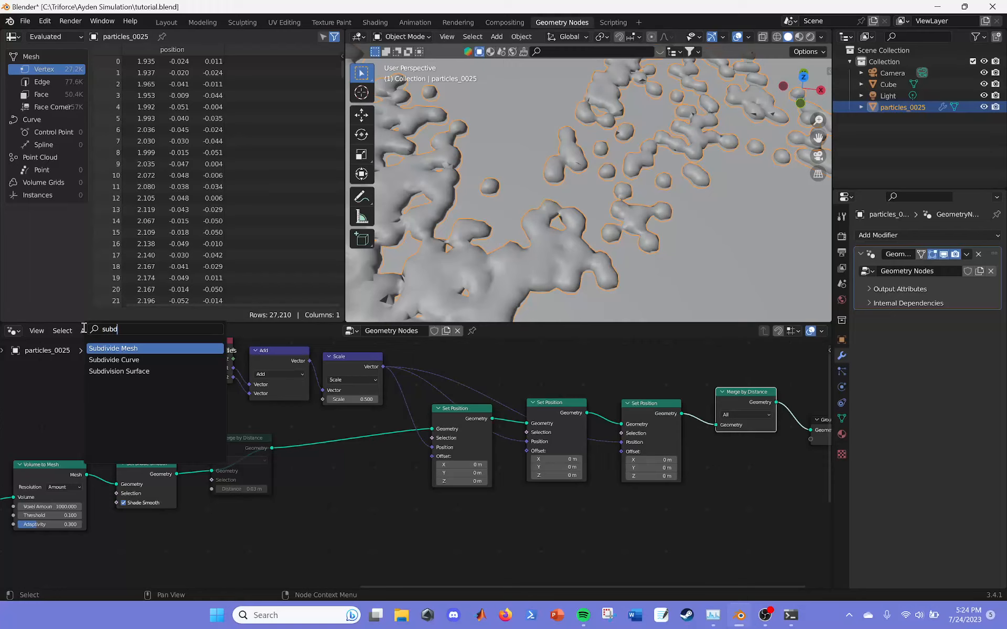
pyautogui.click(103, 371)
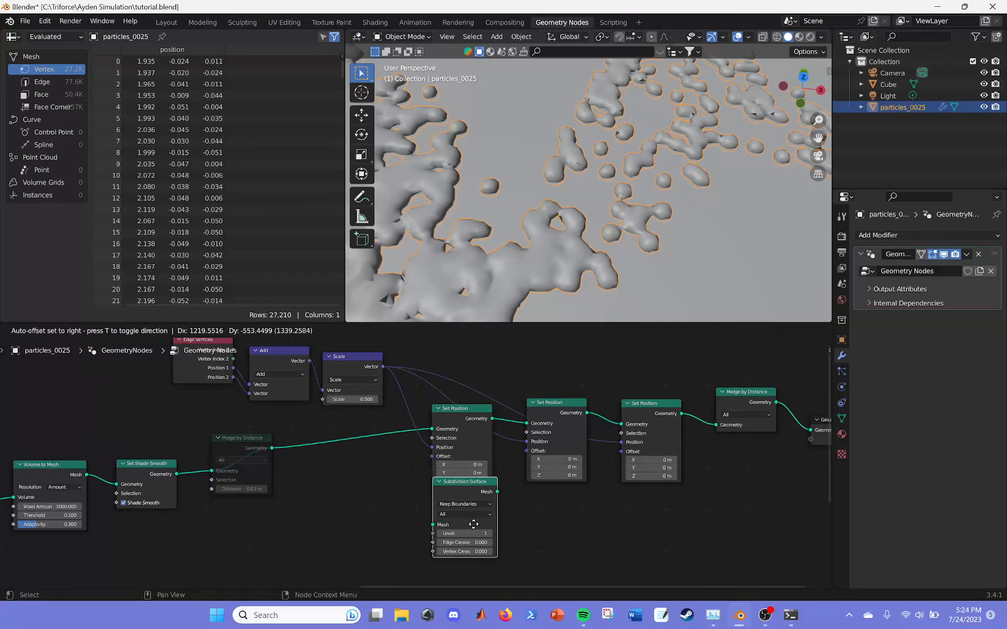
pyautogui.click(421, 559)
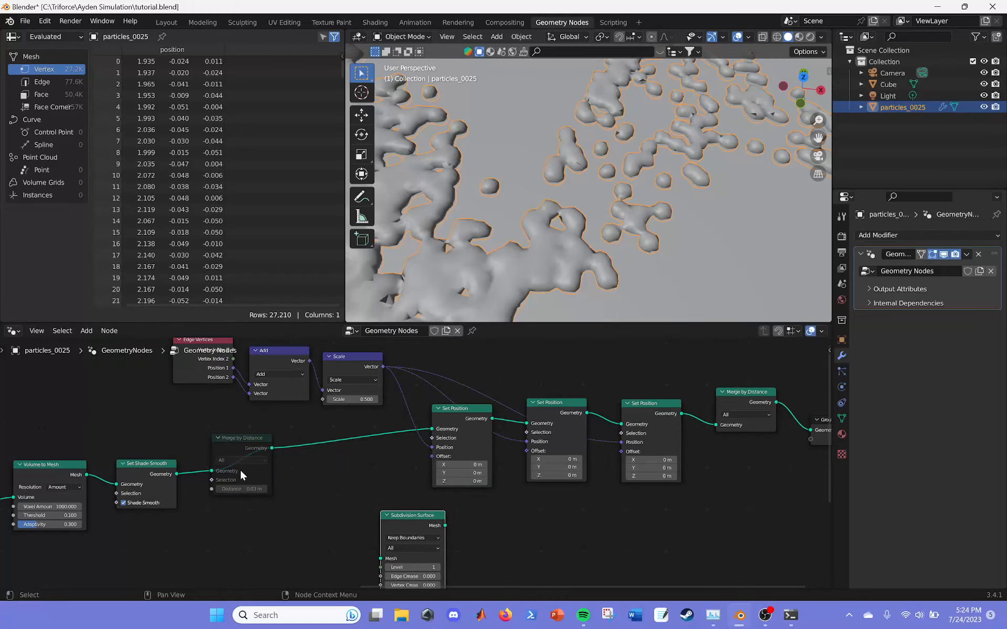
# Insert the Subdivision Surface node between the muted Merge by Distance and the first Set Position, and set its level to 2.
pyautogui.moveTo(527, 491); pyautogui.dragTo(385, 415, button='middle')
pyautogui.moveTo(273, 435); pyautogui.dragTo(365, 448, button='middle')
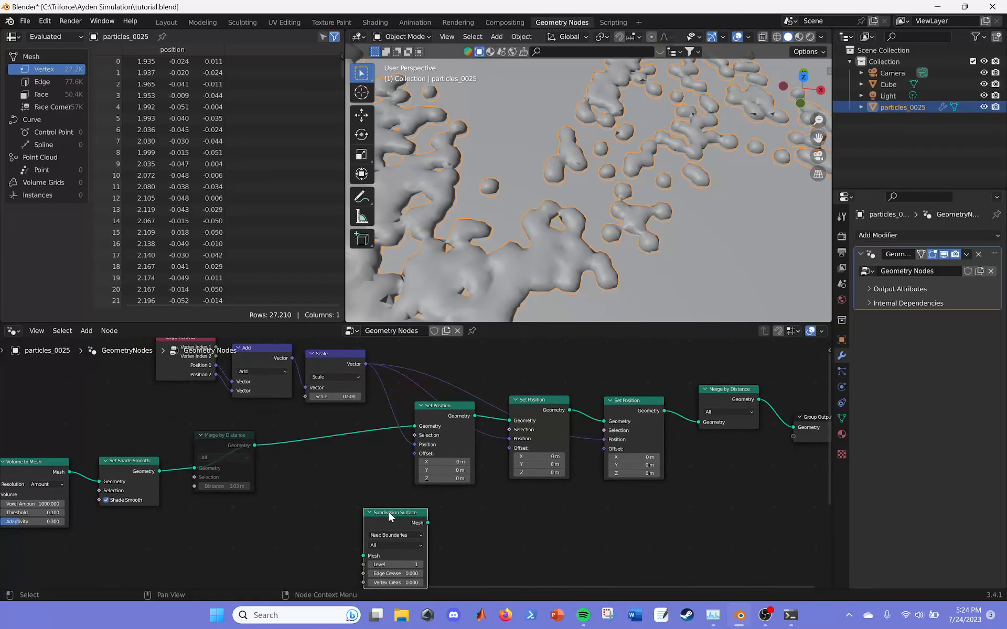
pyautogui.moveTo(391, 514); pyautogui.dragTo(312, 425)
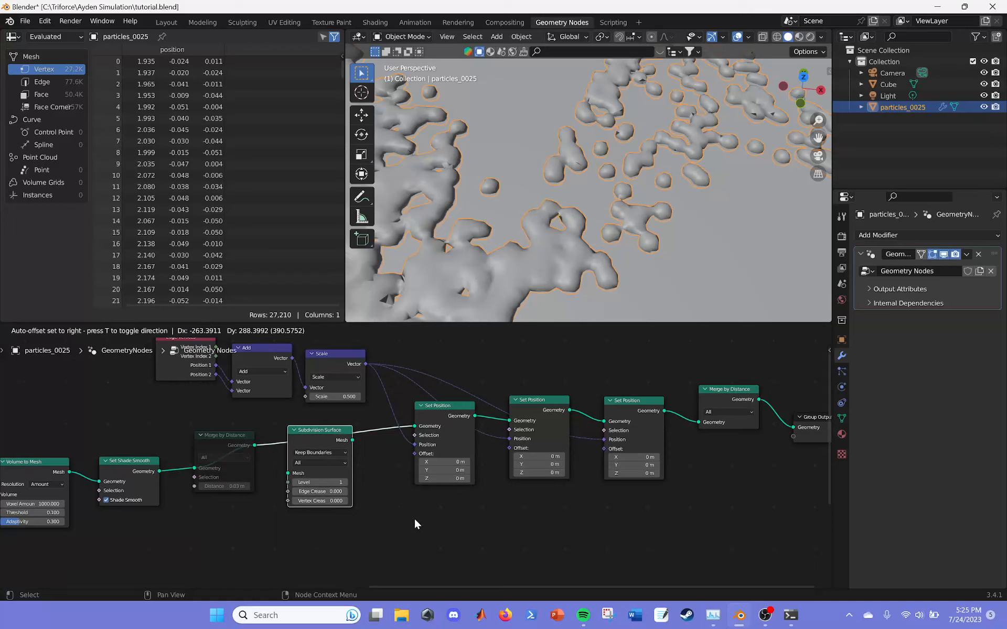
pyautogui.click(498, 519)
pyautogui.click(331, 483)
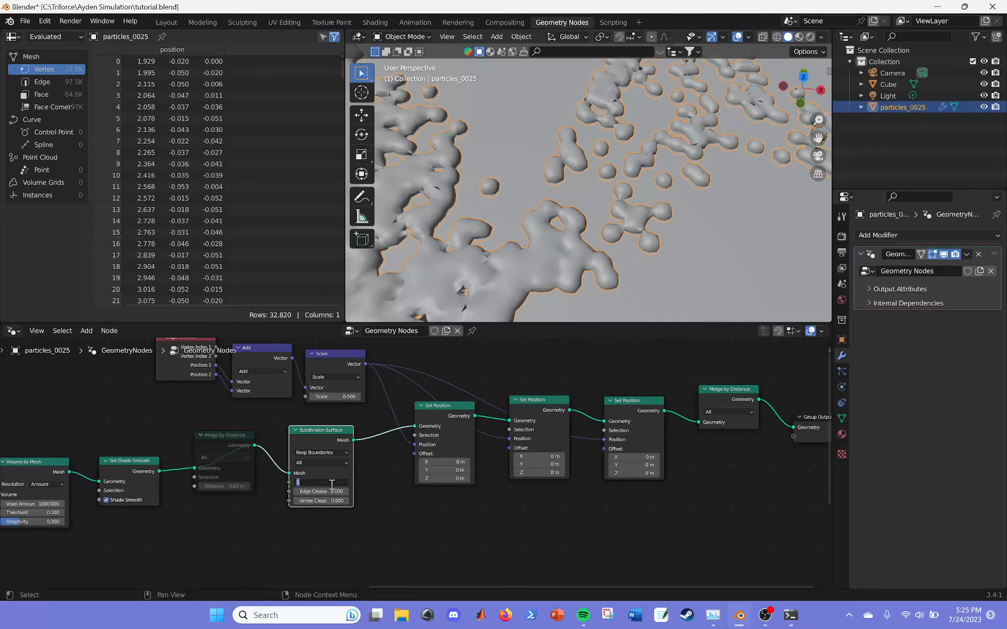
pyautogui.write('2')
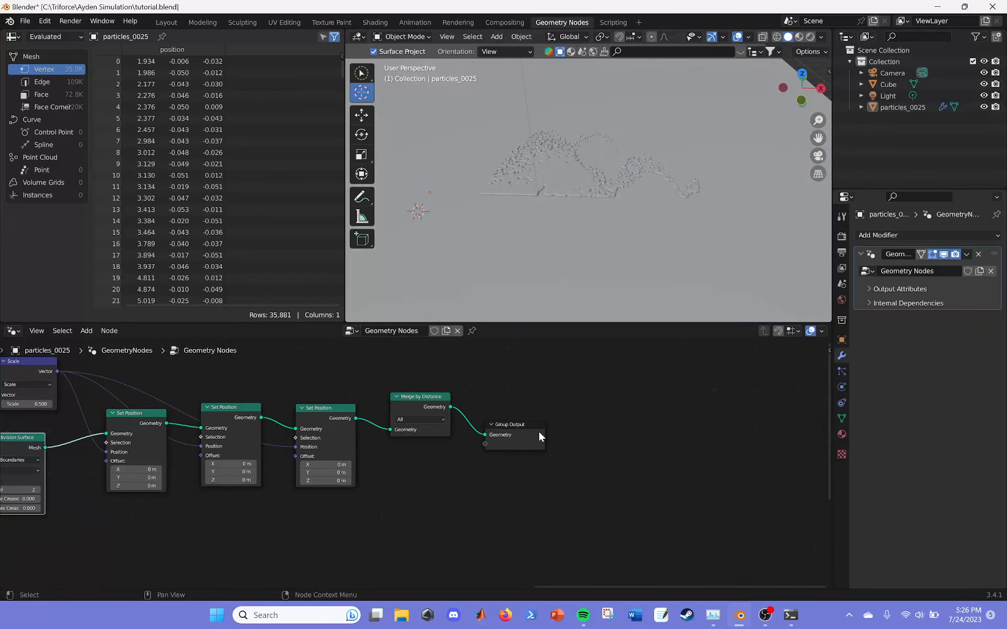
# Make room before the Group Output and insert a Set Material node after the final Merge by Distance node.
pyautogui.moveTo(538, 429); pyautogui.dragTo(603, 430)
pyautogui.click(109, 330)
pyautogui.moveTo(86, 331)
pyautogui.write('set')
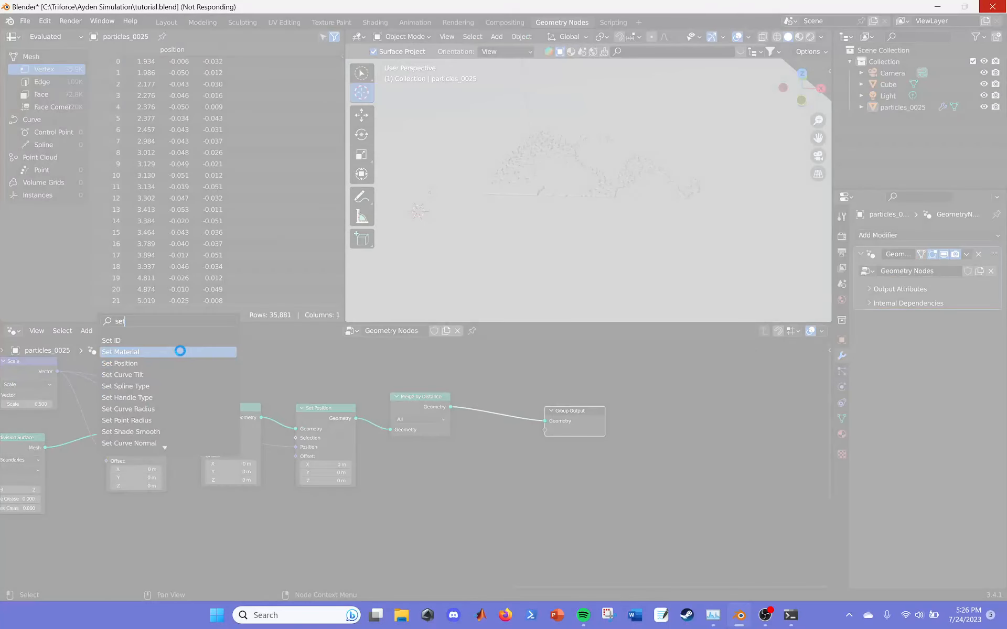
pyautogui.click(180, 351)
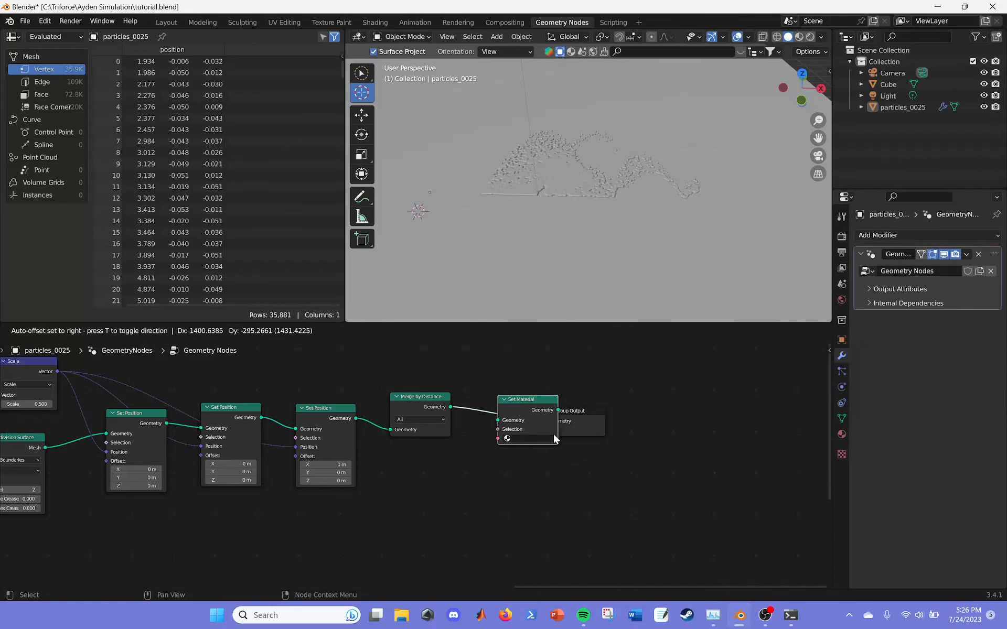
pyautogui.click(542, 436)
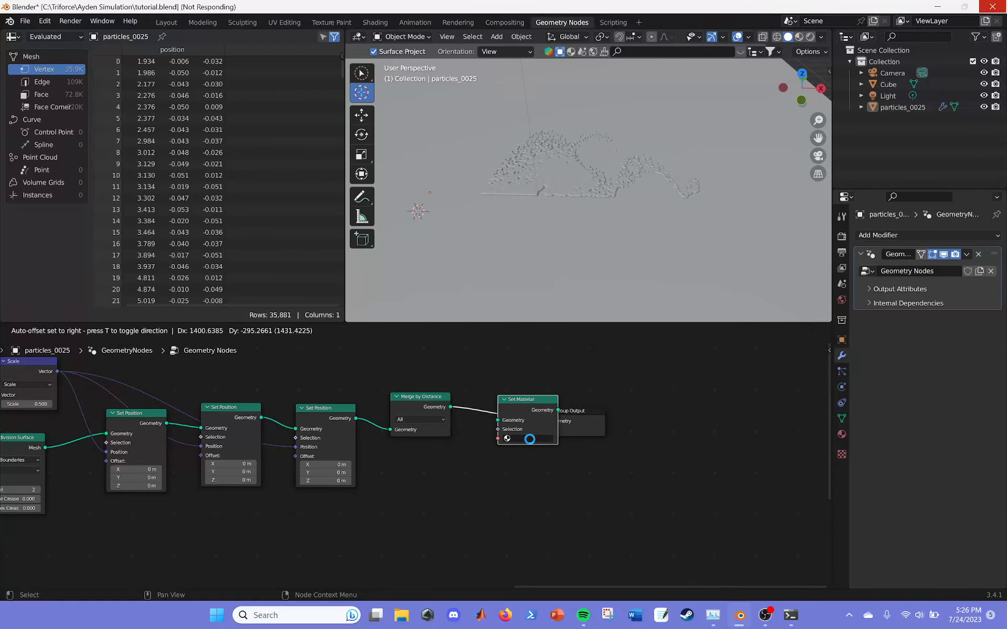
# Switch to the Shading workspace and select the particles_0025 mesh.
pyautogui.click(374, 22)
pyautogui.moveTo(555, 272); pyautogui.dragTo(590, 268, button='middle')
pyautogui.press('z')
pyautogui.click(628, 228)
pyautogui.keyDown('shift'); pyautogui.moveTo(628, 228); pyautogui.dragTo(453, 206, button='middle'); pyautogui.keyUp('shift')
pyautogui.scroll(5, 453, 205)
pyautogui.click(353, 234)
# Search the asset library for "ice" materials, apply the Ice material to the particle mesh and bring its shader nodes into view.
pyautogui.click(478, 51)
pyautogui.write('ice')
pyautogui.press('Return')
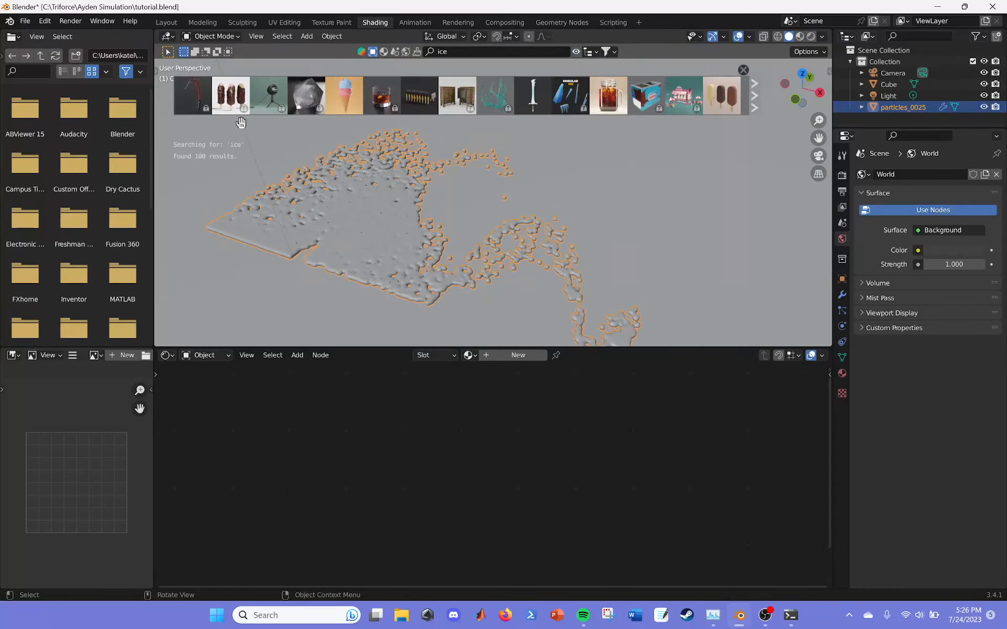
pyautogui.click(384, 51)
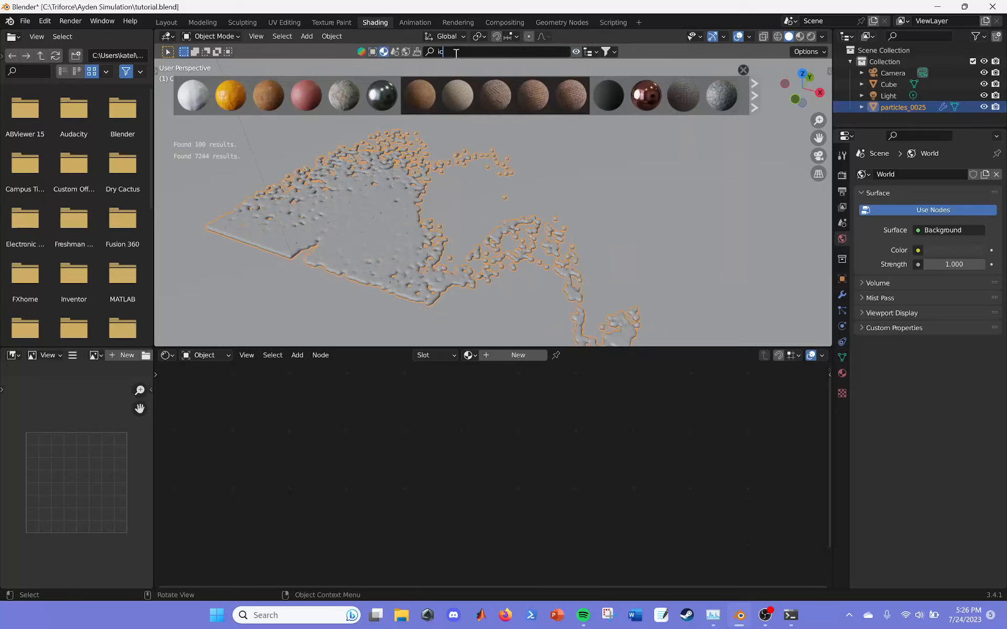
pyautogui.click(197, 95)
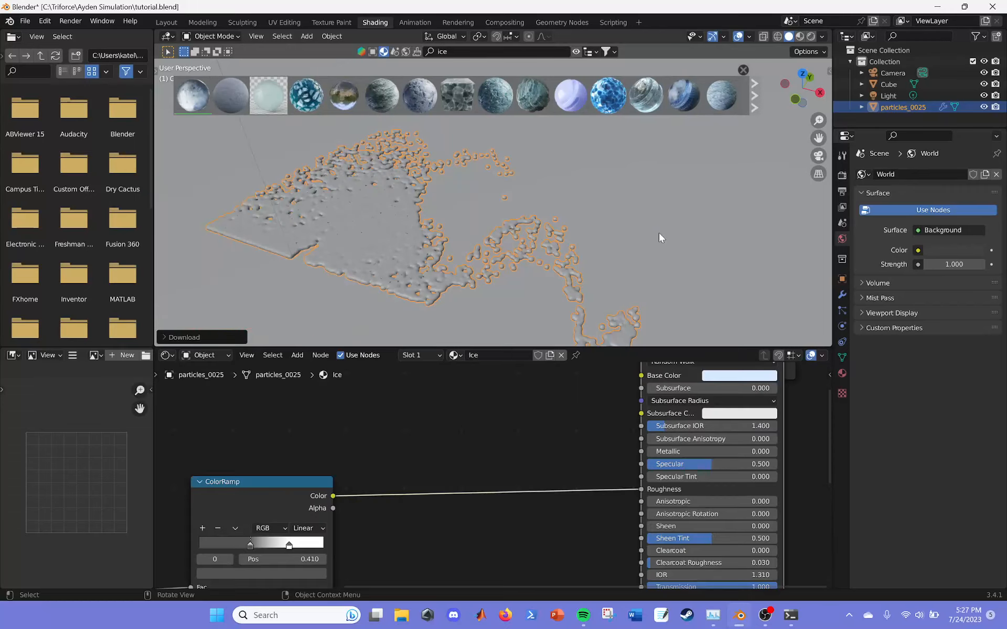
pyautogui.scroll(-8, 463, 464)
pyautogui.moveTo(452, 501); pyautogui.dragTo(463, 494, button='middle')
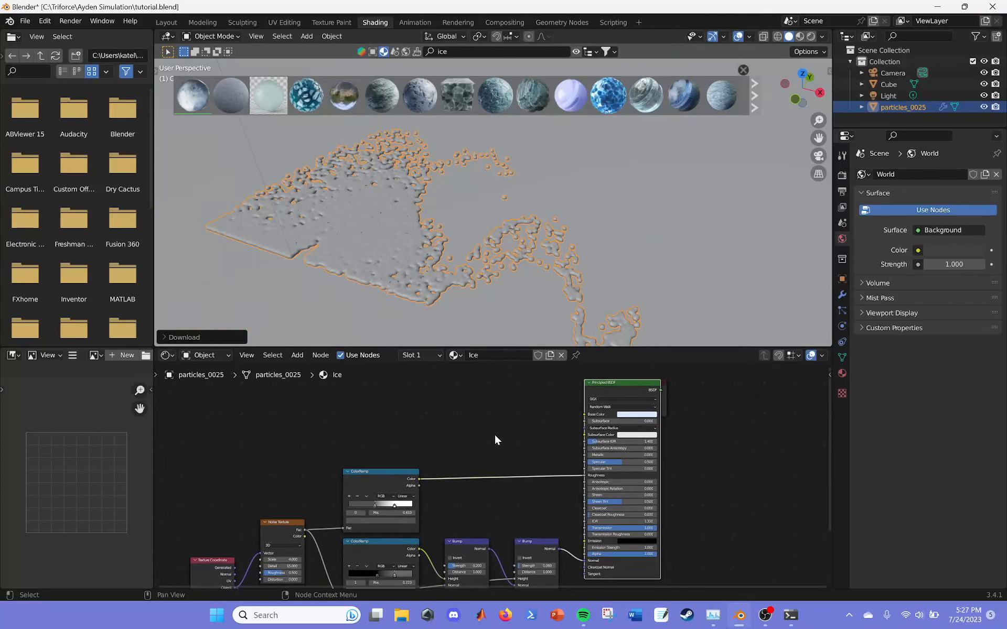
# Return to the Geometry Nodes workspace and assign the Ice material in the Set Material node before the Group Output.
pyautogui.click(561, 22)
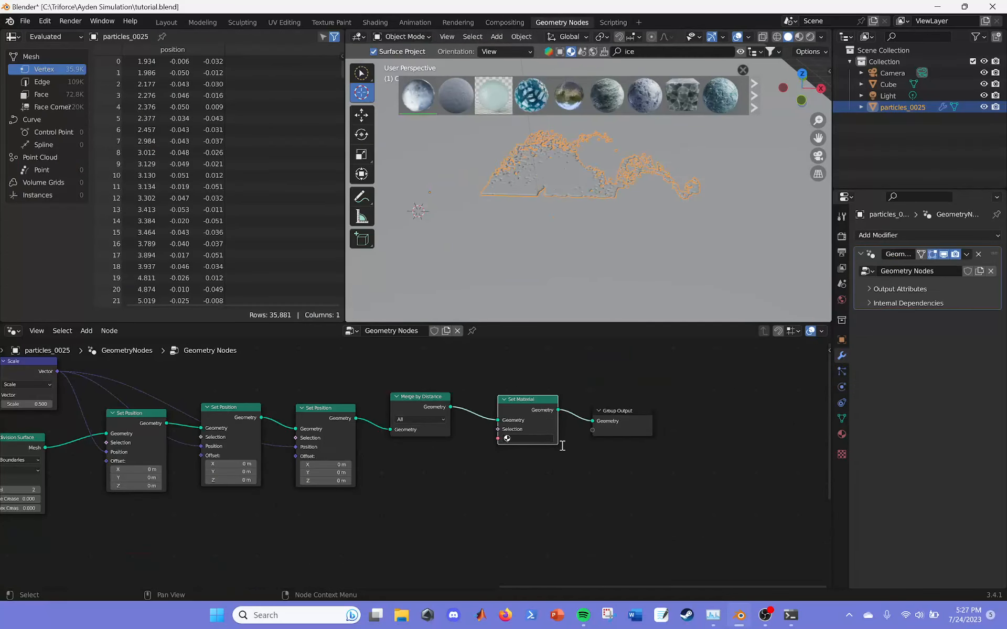
pyautogui.click(534, 438)
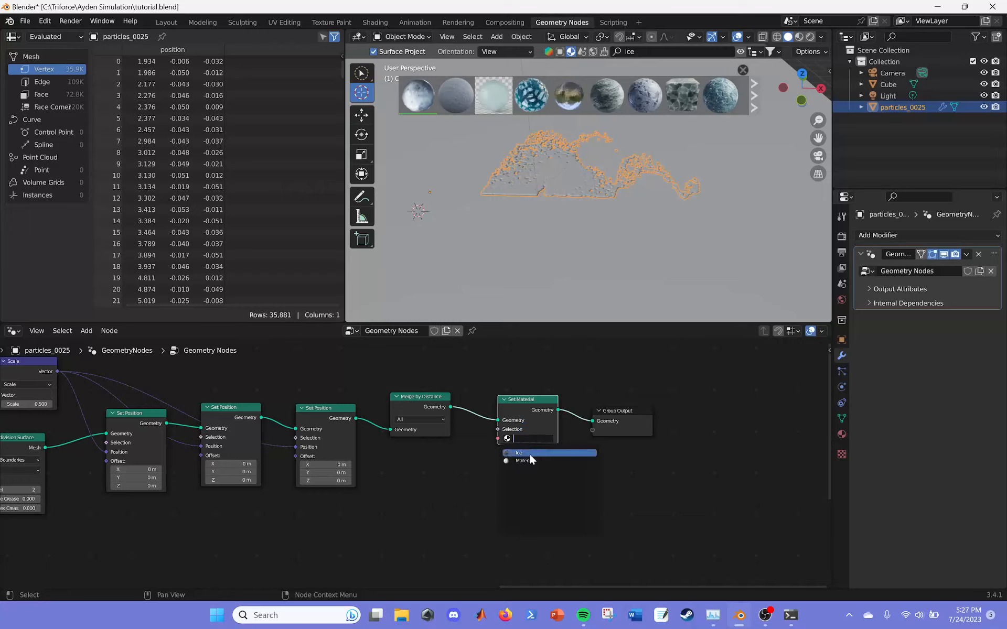
pyautogui.click(561, 455)
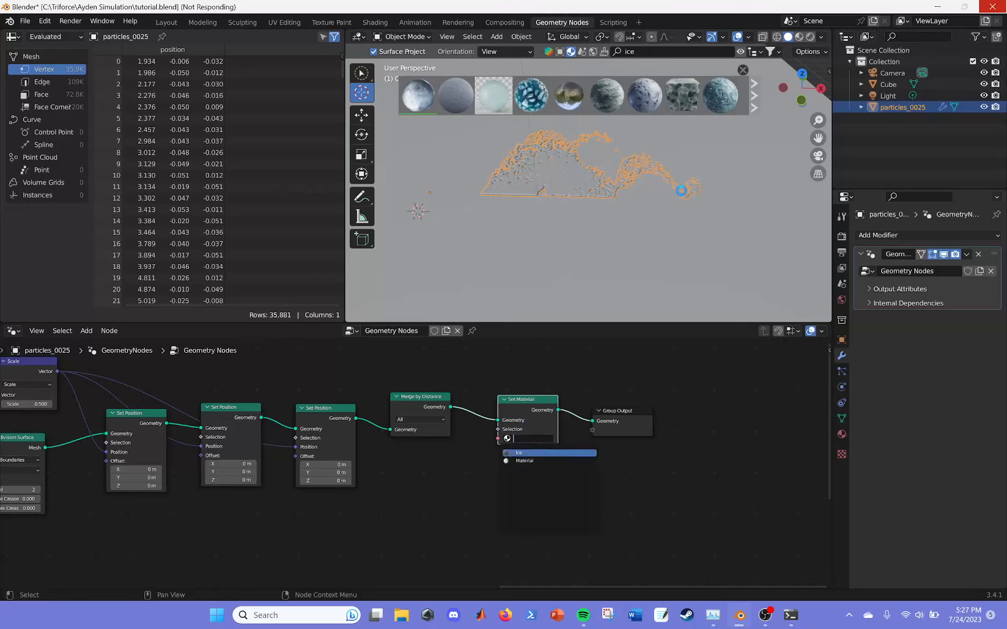
pyautogui.click(761, 227)
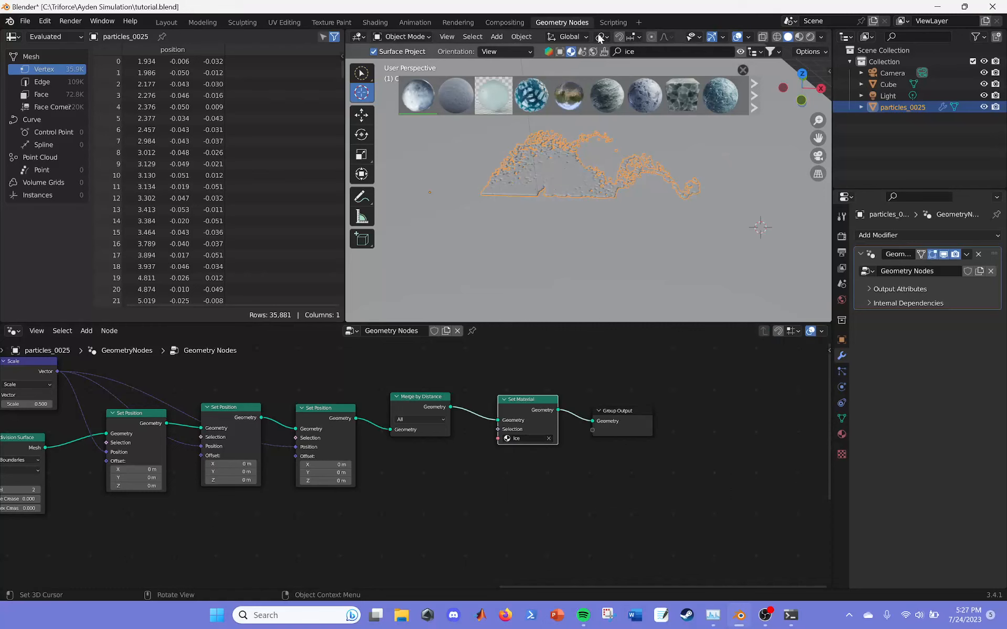
# Switch to the Shading workspace, display the viewport in Material Preview and inspect the ice surface of the particle mesh.
pyautogui.click(389, 23)
pyautogui.scroll(4, 430, 257)
pyautogui.press('z')
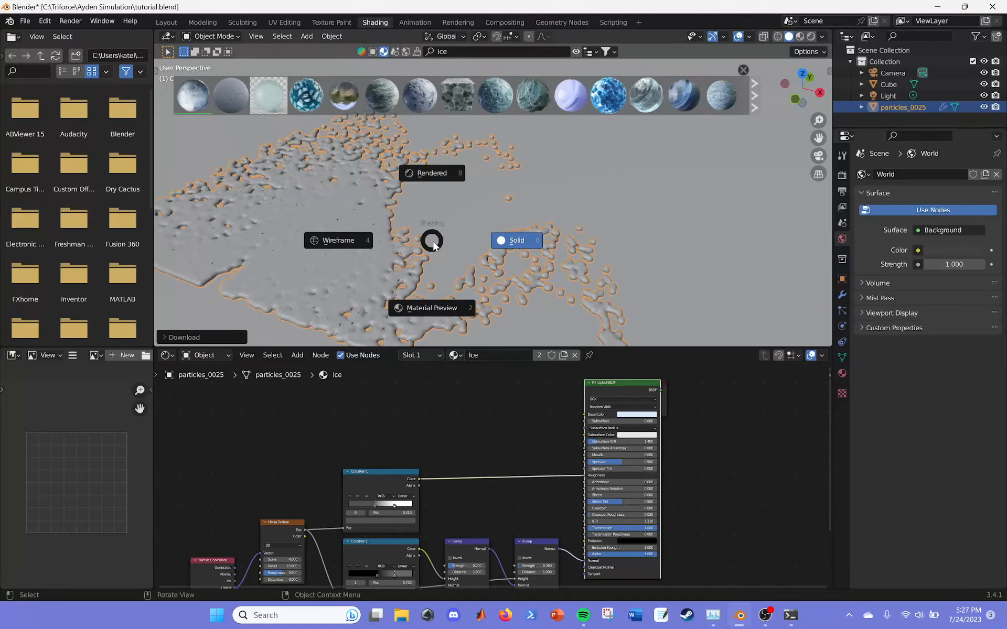
pyautogui.click(448, 294)
pyautogui.moveTo(431, 292); pyautogui.dragTo(476, 288, button='middle')
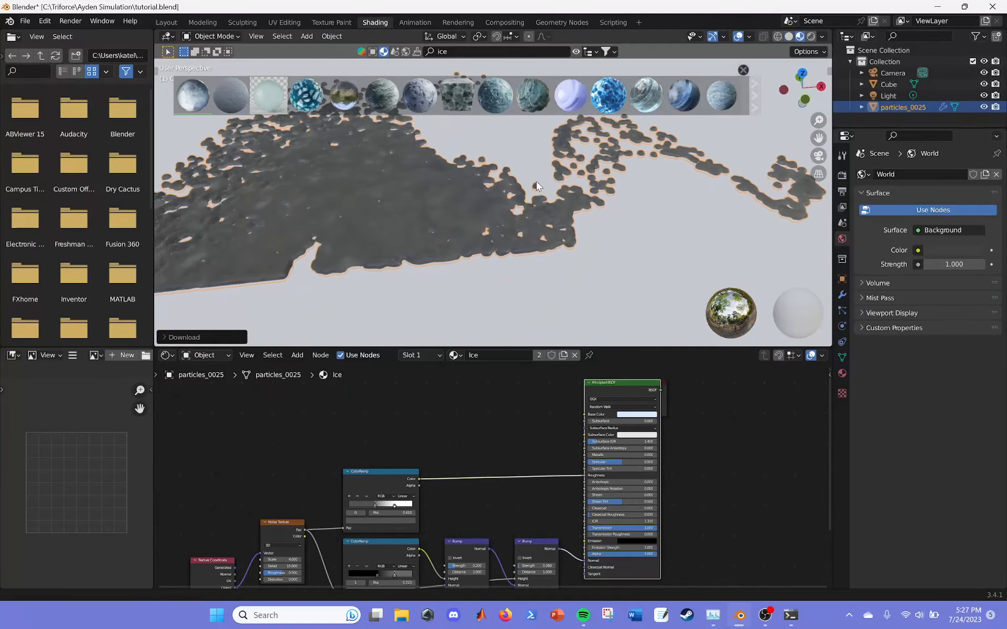
pyautogui.keyDown('shift'); pyautogui.moveTo(537, 181); pyautogui.dragTo(588, 184, button='middle'); pyautogui.keyUp('shift')
pyautogui.scroll(5, 496, 213)
pyautogui.scroll(-5, 496, 212)
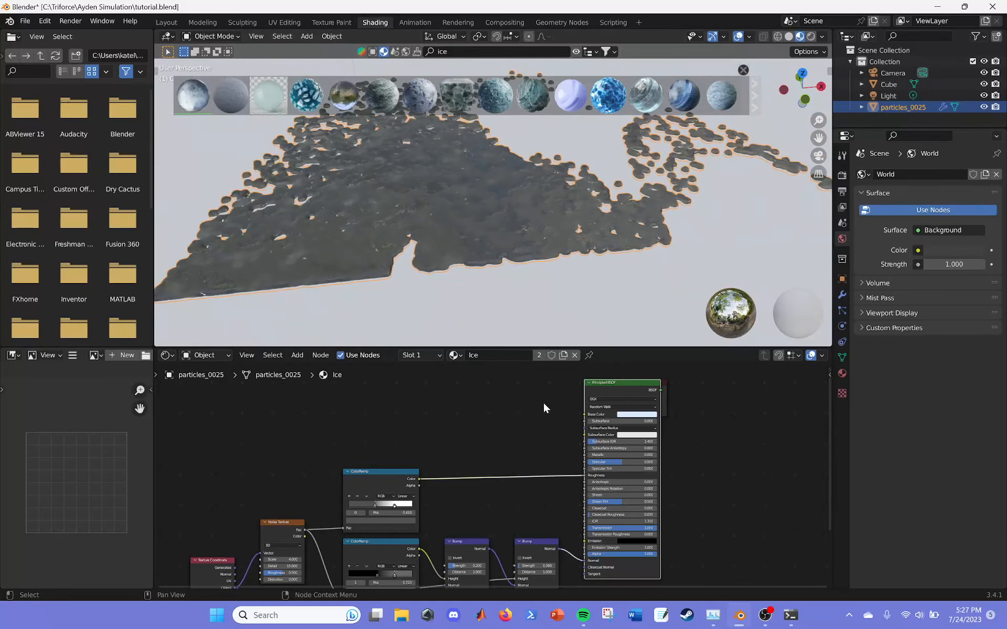
# Set the Principled BSDF base color of the Ice material to saturated yellow with hue 0.163, saturation 1.000 and value 1.000.
pyautogui.scroll(4, 474, 430)
pyautogui.moveTo(435, 505); pyautogui.dragTo(367, 482, button='middle')
pyautogui.scroll(4, 527, 411)
pyautogui.moveTo(584, 449); pyautogui.dragTo(438, 544, button='middle')
pyautogui.click(609, 391)
pyautogui.moveTo(621, 291); pyautogui.dragTo(607, 283)
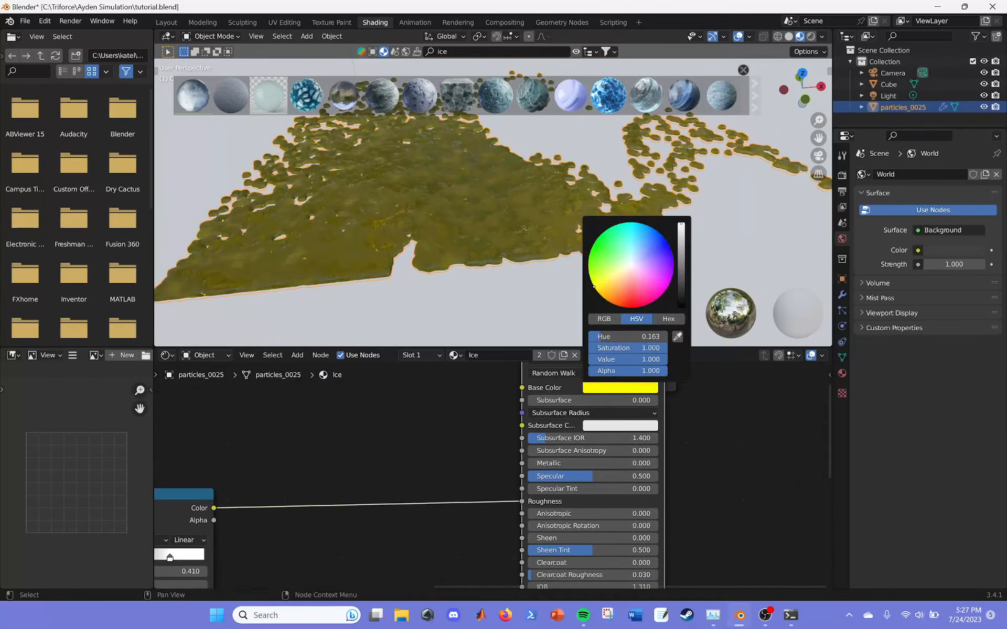
# Move the white stop of the ColorRamp feeding Roughness to position 0.580.
pyautogui.moveTo(290, 456); pyautogui.dragTo(499, 373, button='middle')
pyautogui.scroll(5, 378, 244)
pyautogui.moveTo(388, 239); pyautogui.dragTo(419, 247, button='middle')
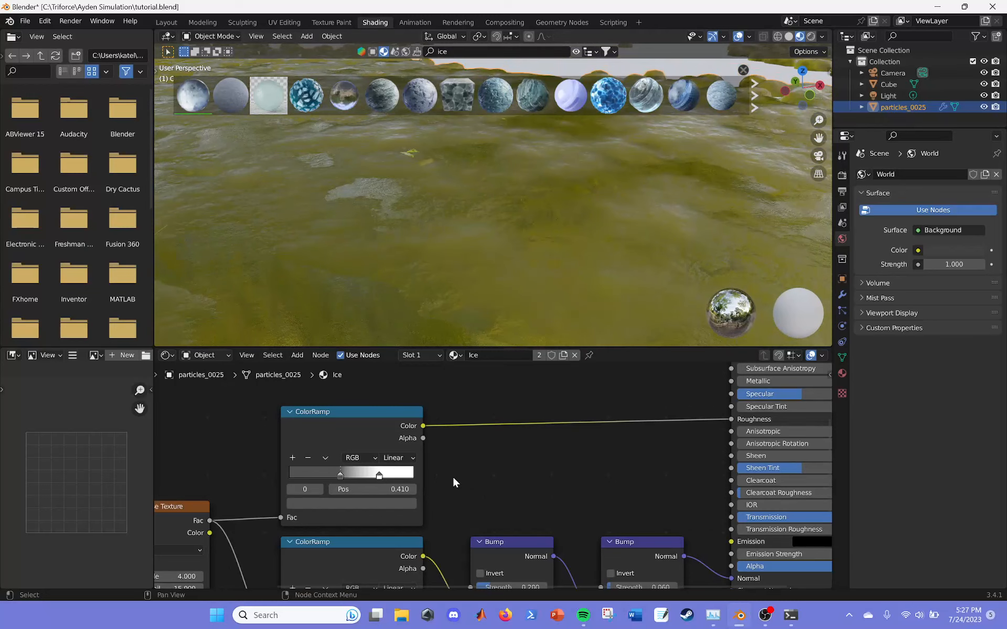
pyautogui.moveTo(452, 475); pyautogui.dragTo(479, 465, button='middle')
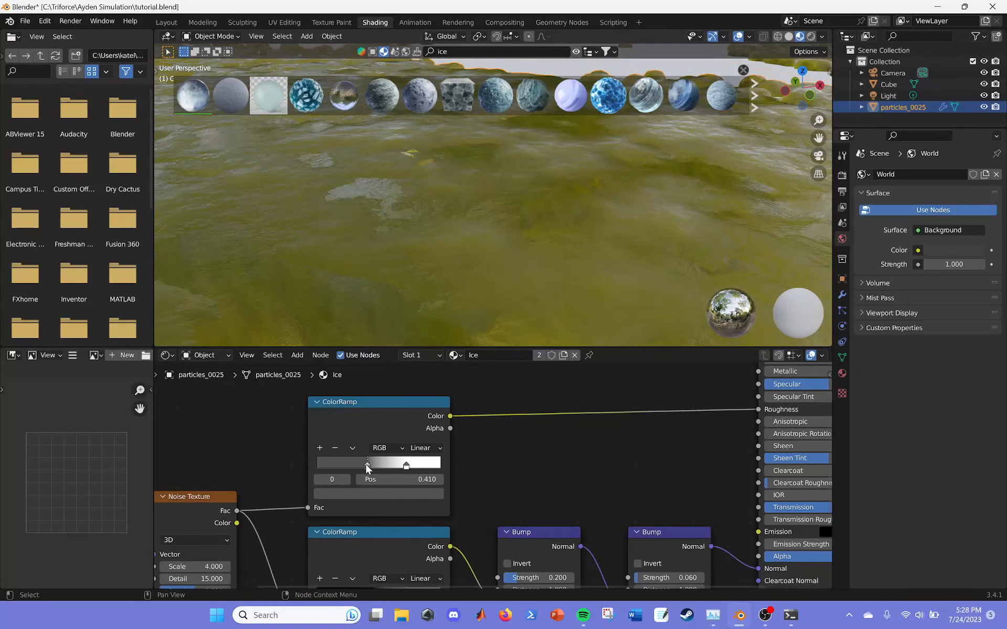
pyautogui.click(369, 493)
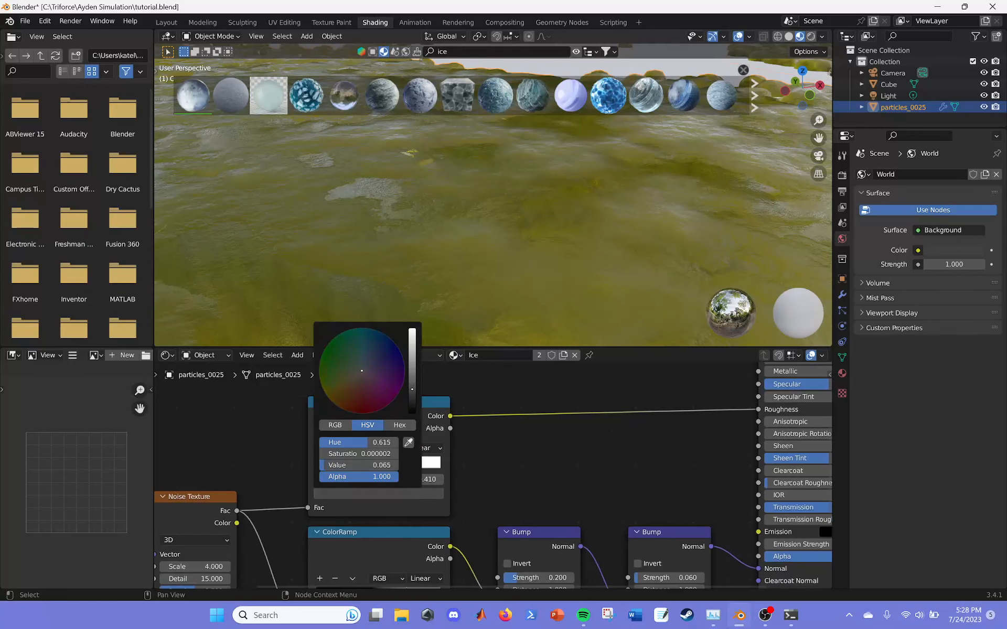
pyautogui.click(407, 466)
pyautogui.moveTo(405, 465)
pyautogui.mouseDown()
pyautogui.moveTo(438, 466)
pyautogui.moveTo(402, 466)
pyautogui.mouseUp()
pyautogui.scroll(-1, 506, 467)
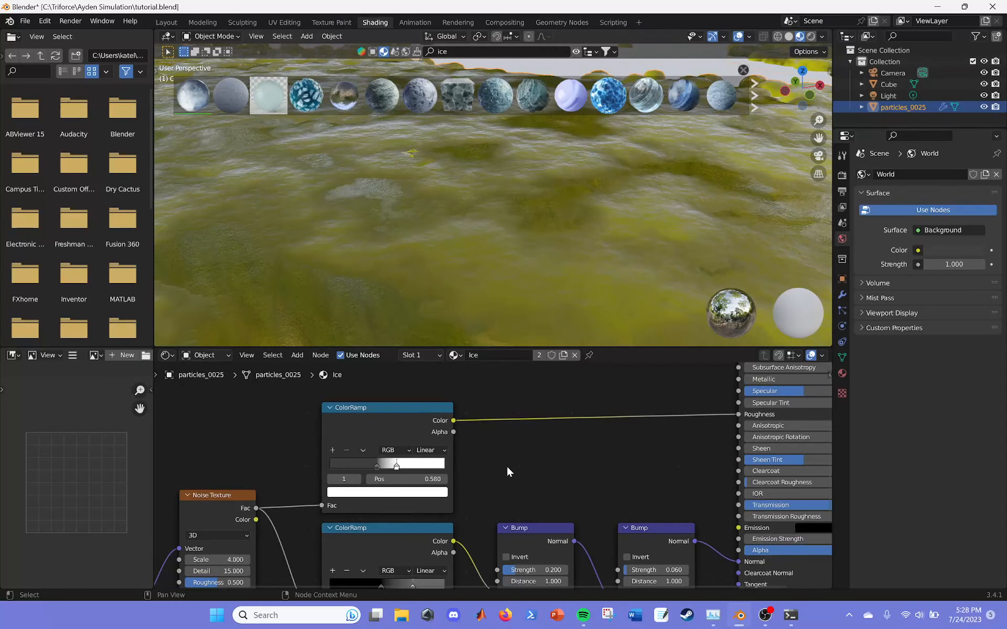
pyautogui.scroll(-1, 507, 471)
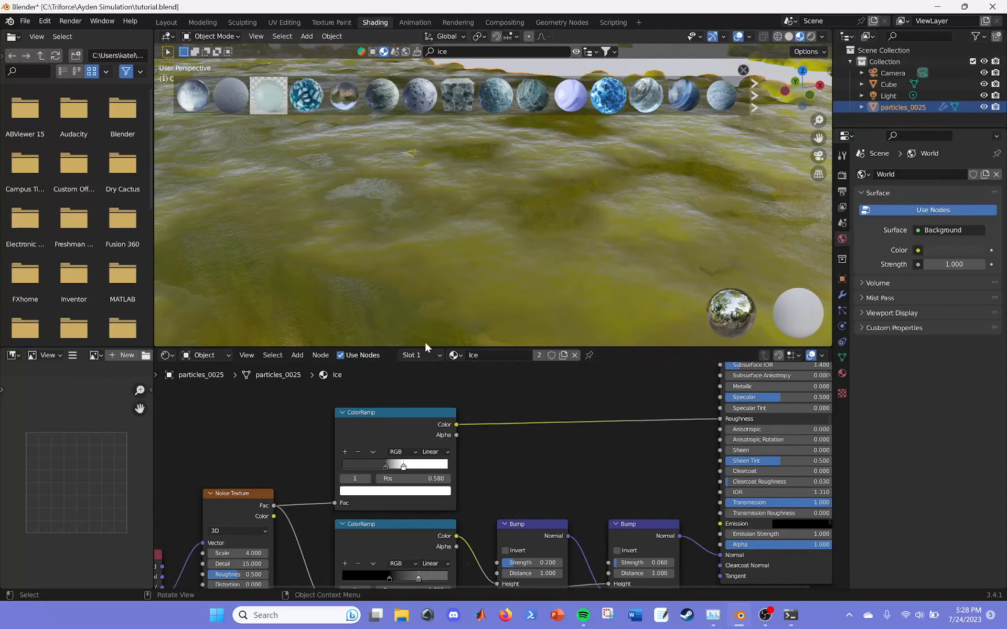
# Adjust the dark stop of the ColorRamp feeding Roughness to position 0.422.
pyautogui.moveTo(386, 466)
pyautogui.mouseDown()
pyautogui.moveTo(360, 467)
pyautogui.moveTo(397, 466)
pyautogui.moveTo(392, 457)
pyautogui.mouseUp()
pyautogui.scroll(-4, 484, 299)
pyautogui.moveTo(499, 280); pyautogui.dragTo(490, 312, button='middle')
pyautogui.scroll(3, 490, 312)
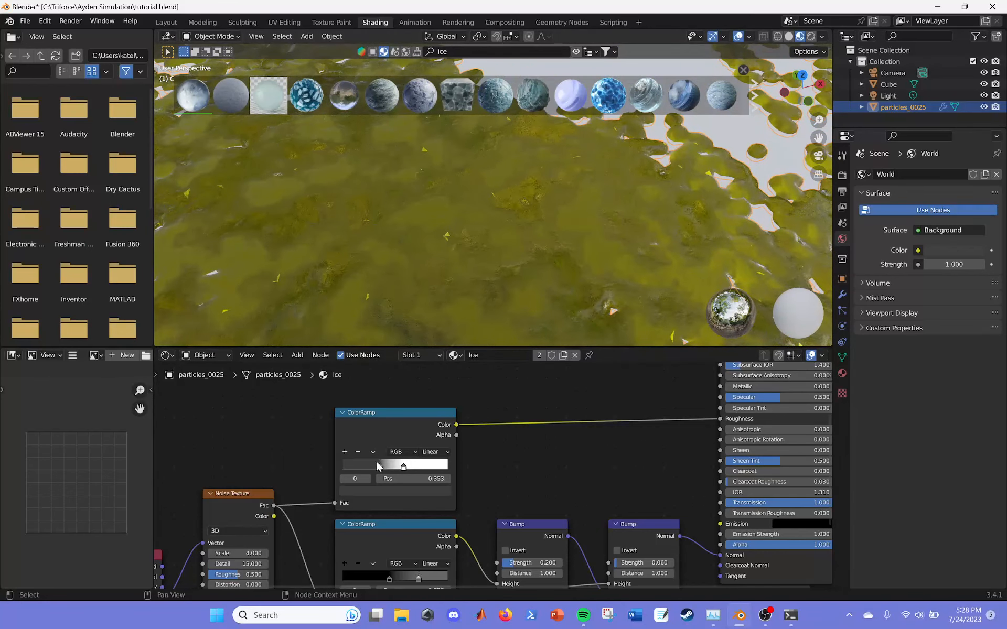
pyautogui.moveTo(376, 461); pyautogui.dragTo(387, 465)
# Try different scales on the upper Noise Texture node and settle on a scale of 8.000.
pyautogui.moveTo(454, 487); pyautogui.dragTo(618, 404, button='middle')
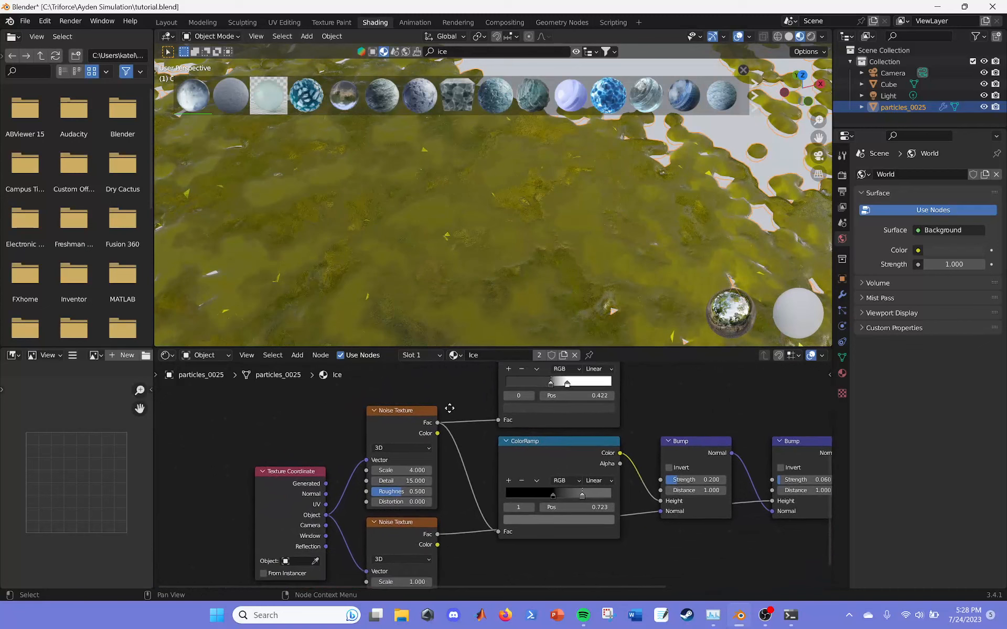
pyautogui.scroll(3, 421, 239)
pyautogui.moveTo(397, 471); pyautogui.dragTo(456, 470)
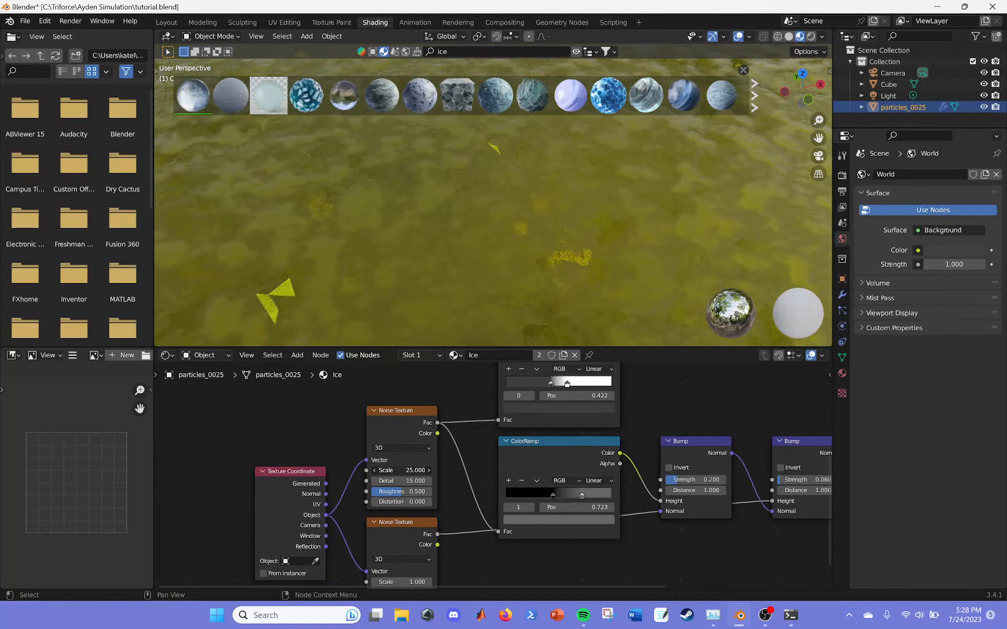
pyautogui.scroll(-8, 438, 181)
pyautogui.scroll(6, 438, 181)
pyautogui.moveTo(420, 470)
pyautogui.mouseDown()
pyautogui.moveTo(388, 471)
pyautogui.moveTo(414, 464)
pyautogui.mouseUp()
pyautogui.moveTo(411, 471)
pyautogui.mouseDown()
pyautogui.moveTo(386, 471)
pyautogui.moveTo(426, 471)
pyautogui.moveTo(417, 481)
pyautogui.mouseUp()
pyautogui.scroll(-12, 456, 236)
pyautogui.scroll(6, 457, 236)
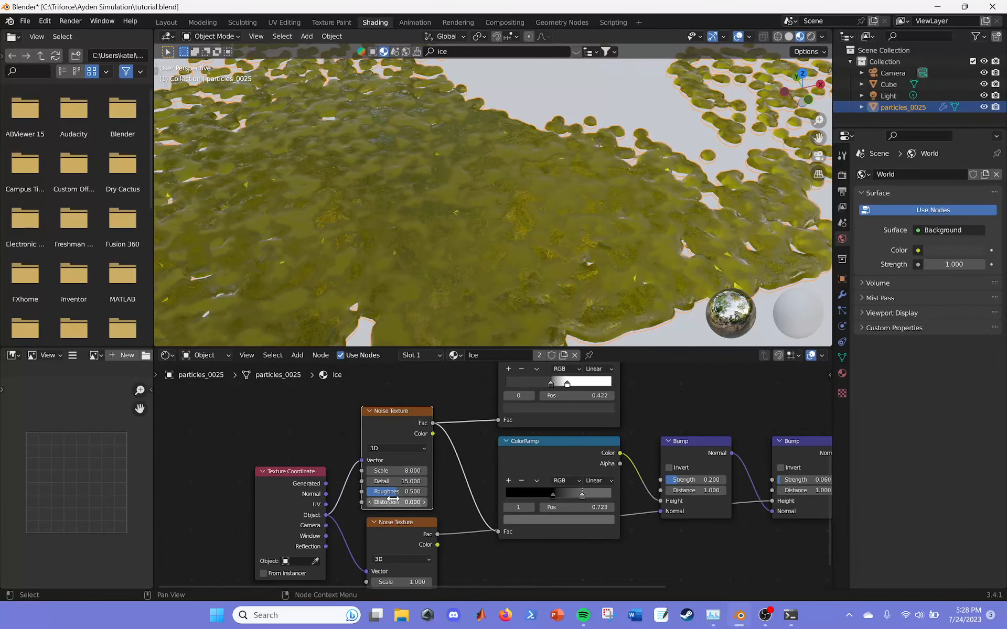
# Switch to the Geometry Nodes workspace and link the Mesh to Points output directly to the Group Output.
pyautogui.click(562, 23)
pyautogui.moveTo(268, 390); pyautogui.dragTo(273, 395)
pyautogui.moveTo(272, 396); pyautogui.dragTo(531, 541)
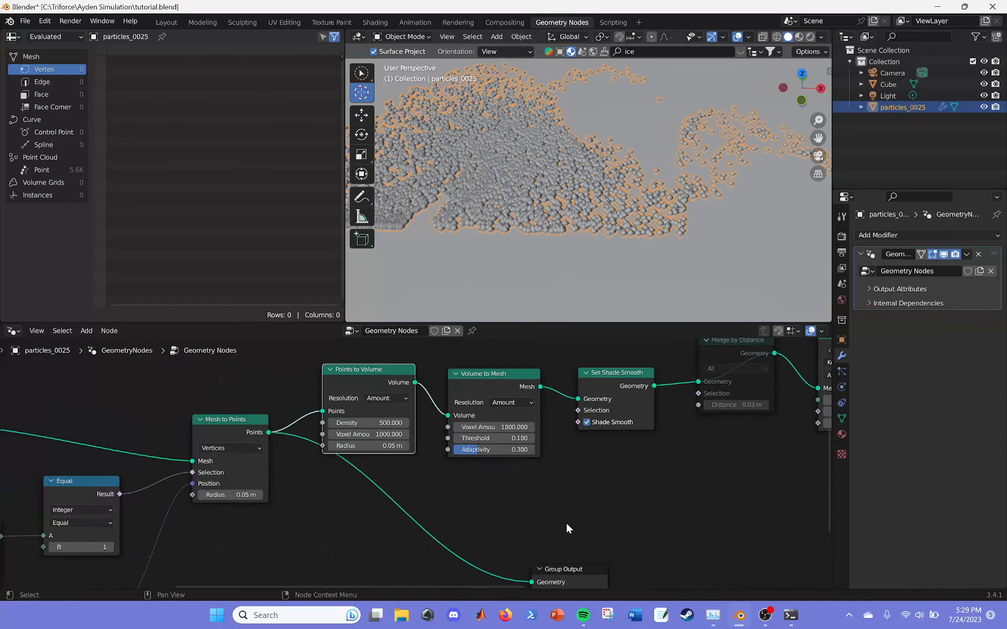
# Insert an Instance on Points node on the link between Mesh to Points and the Group Output.
pyautogui.scroll(1, 462, 519)
pyautogui.moveTo(456, 521); pyautogui.dragTo(198, 468, button='middle')
pyautogui.click(86, 330)
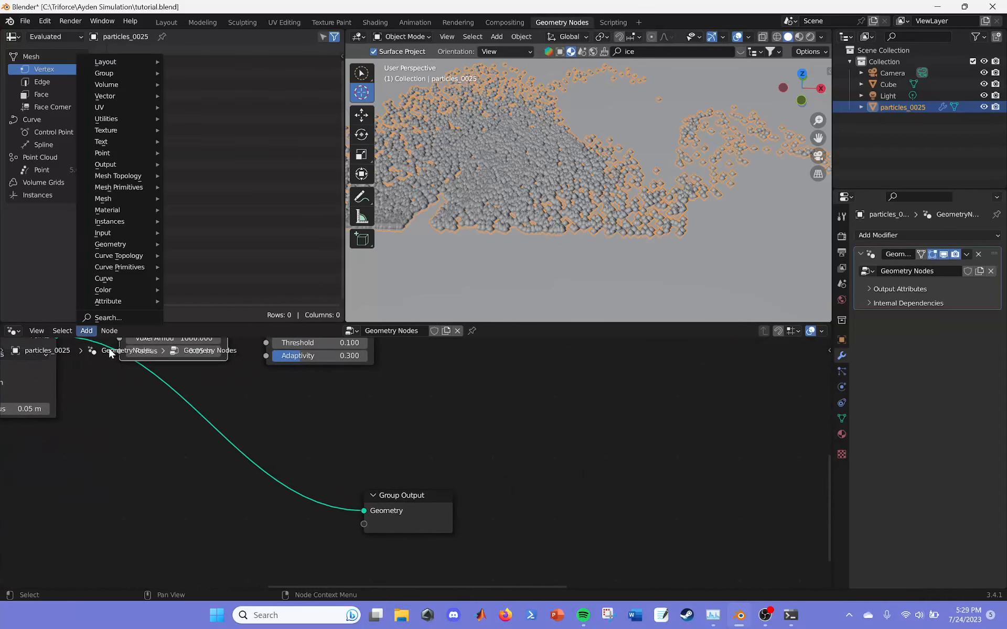
pyautogui.click(92, 319)
pyautogui.write('instance')
pyautogui.click(137, 400)
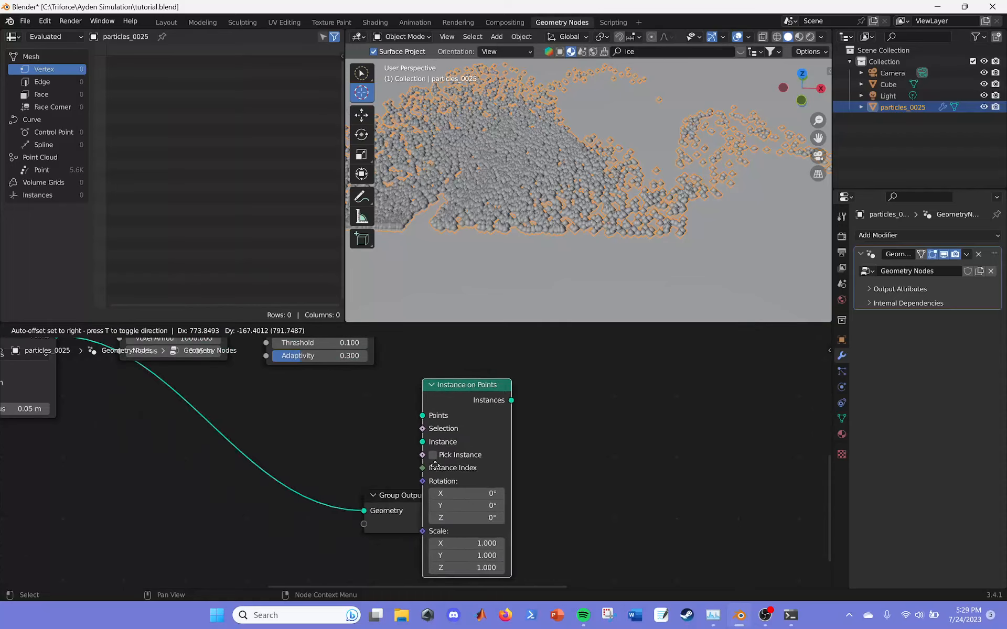
pyautogui.click(202, 473)
# Insert a Realize Instances node between Instance on Points and the Group Output.
pyautogui.click(87, 330)
pyautogui.click(93, 320)
pyautogui.write('real')
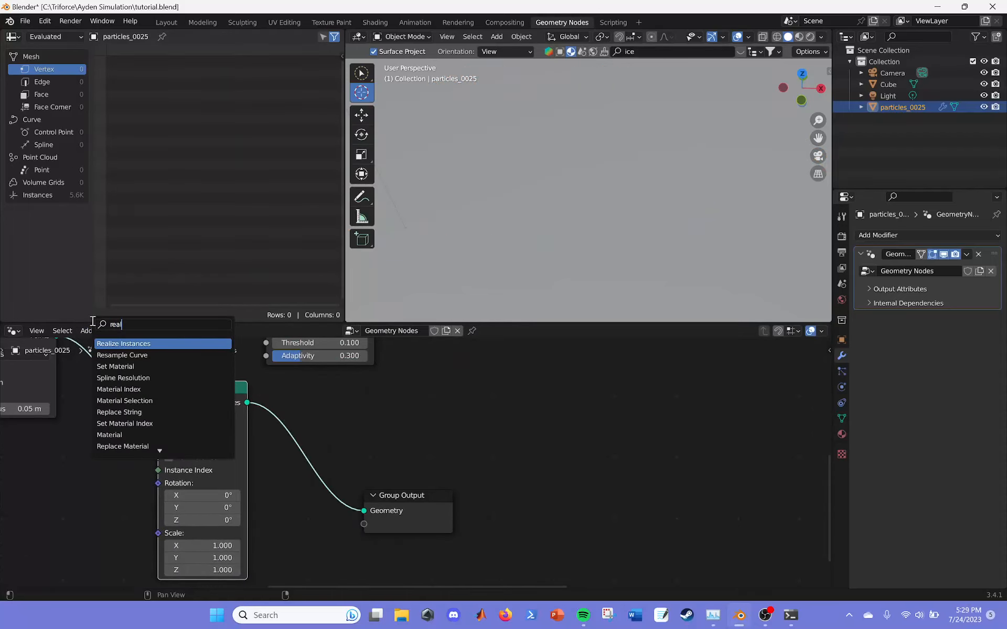
pyautogui.click(115, 344)
pyautogui.click(331, 467)
# Add a Cube mesh primitive node beside the Instance on Points node.
pyautogui.moveTo(331, 467); pyautogui.dragTo(490, 469, button='middle')
pyautogui.click(87, 331)
pyautogui.click(85, 320)
pyautogui.write('cube')
pyautogui.click(113, 341)
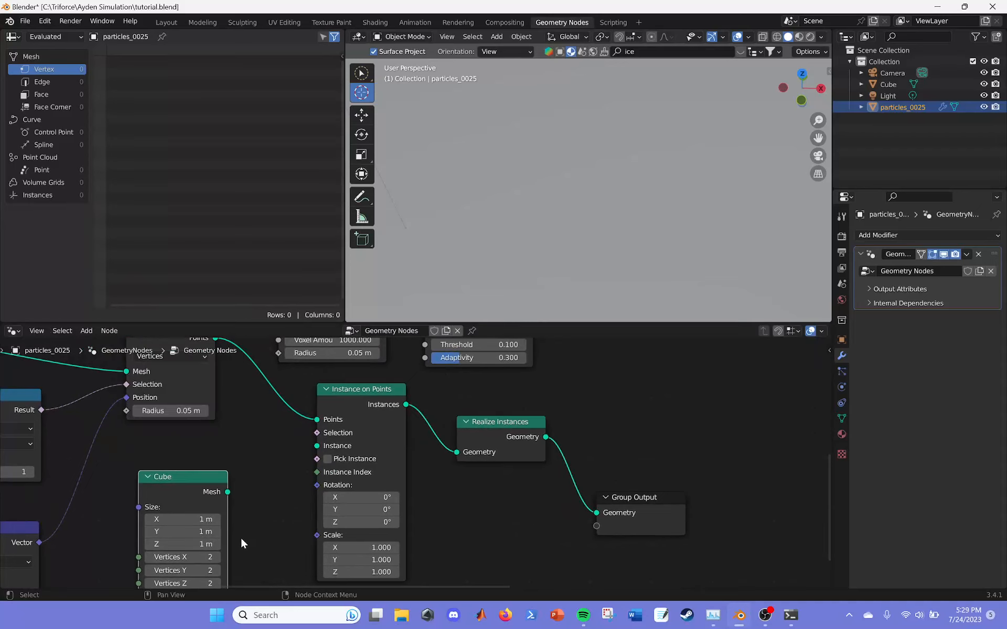
# Add a Value node of 0.01 driving the Cube's Size, and link the Cube's Mesh to the Instance input of Instance on Points.
pyautogui.click(87, 334)
pyautogui.click(98, 320)
pyautogui.write('value')
pyautogui.click(149, 343)
pyautogui.moveTo(124, 468); pyautogui.dragTo(179, 471, button='middle')
pyautogui.click(189, 480)
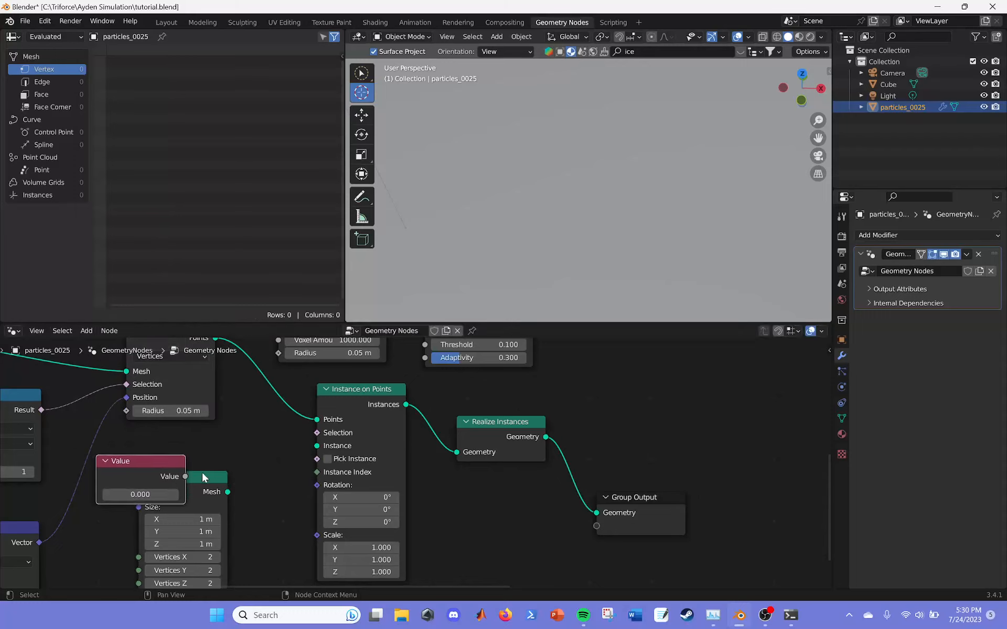
pyautogui.click(158, 496)
pyautogui.write('0.')
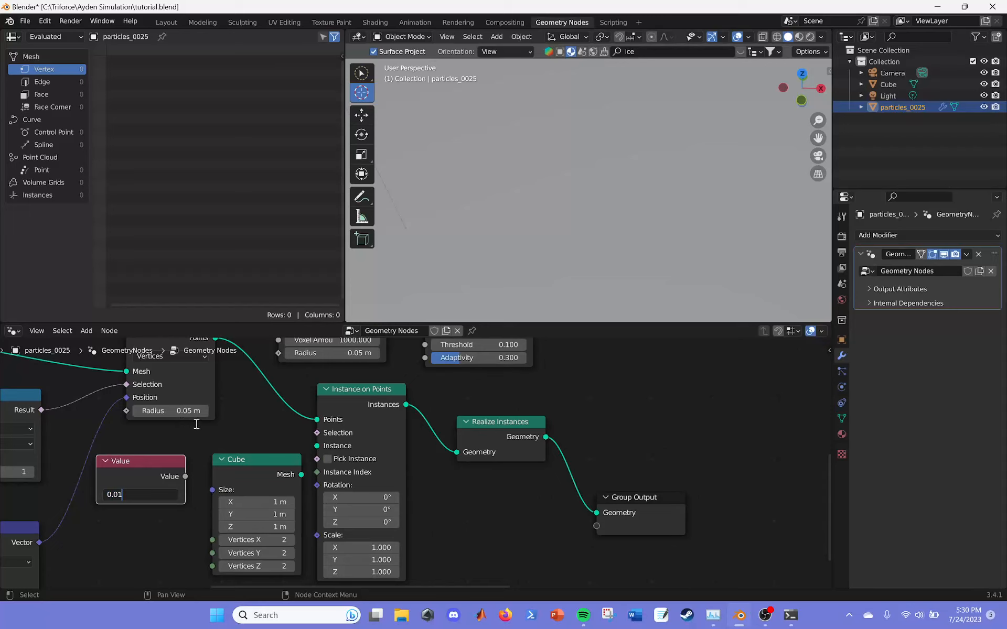
pyautogui.press('Return')
pyautogui.moveTo(152, 464); pyautogui.dragTo(212, 490)
pyautogui.moveTo(301, 474); pyautogui.dragTo(317, 445)
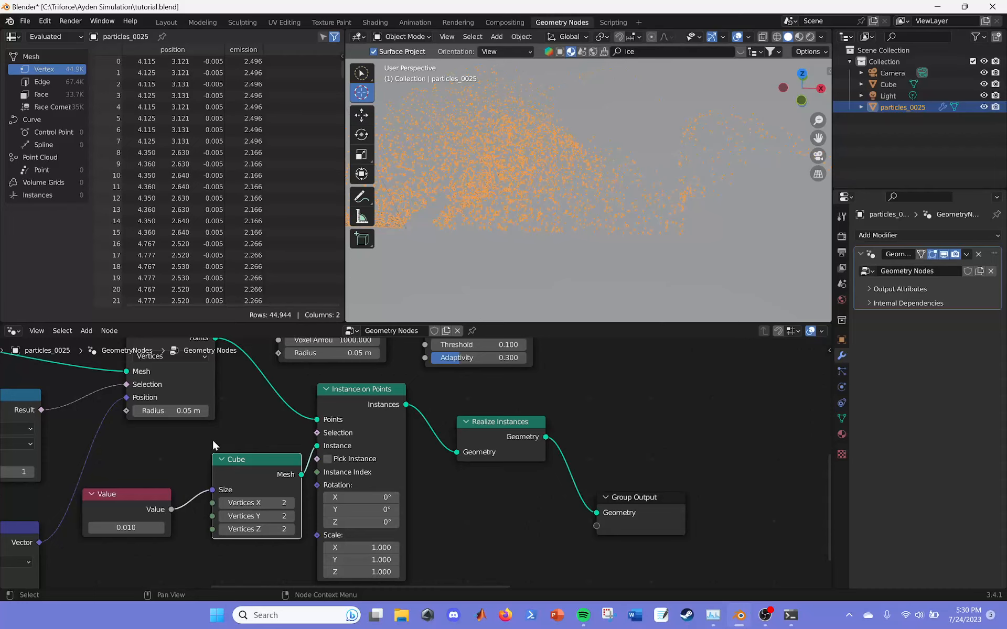
# Duplicate the Set Material node onto the link between Realize Instances and the Group Output, and set its material to Material.
pyautogui.moveTo(576, 475); pyautogui.dragTo(476, 516, button='middle')
pyautogui.moveTo(538, 539); pyautogui.dragTo(756, 487)
pyautogui.moveTo(636, 454); pyautogui.dragTo(302, 560, button='middle')
pyautogui.scroll(-5, 504, 492)
pyautogui.click(775, 412)
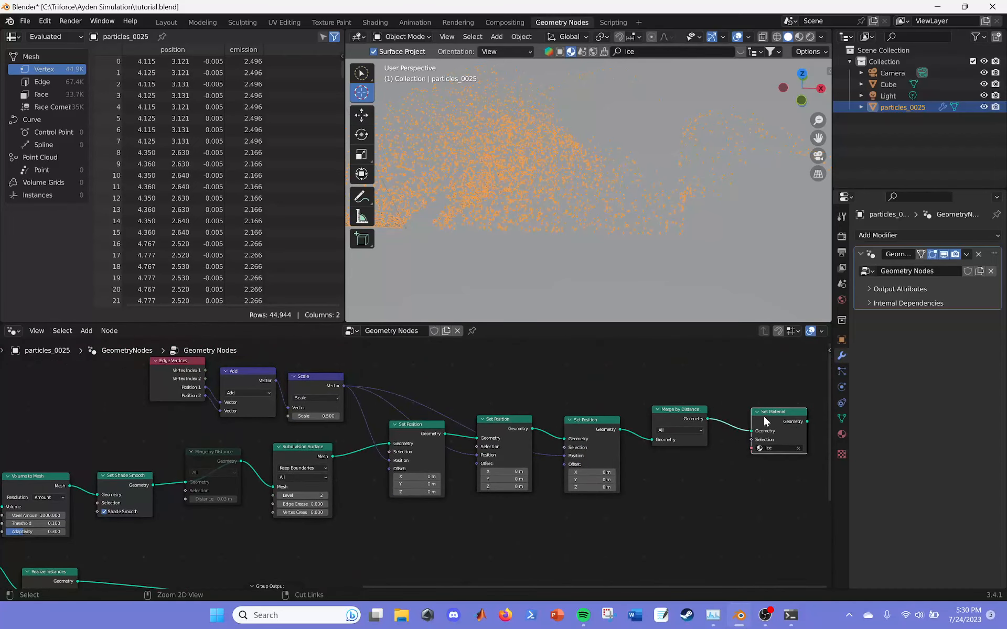
pyautogui.hotkey('shift', 'd')
pyautogui.click(496, 554)
pyautogui.moveTo(460, 539); pyautogui.dragTo(536, 418, button='middle')
pyautogui.moveTo(577, 427); pyautogui.dragTo(247, 458)
pyautogui.click(241, 491)
pyautogui.click(240, 511)
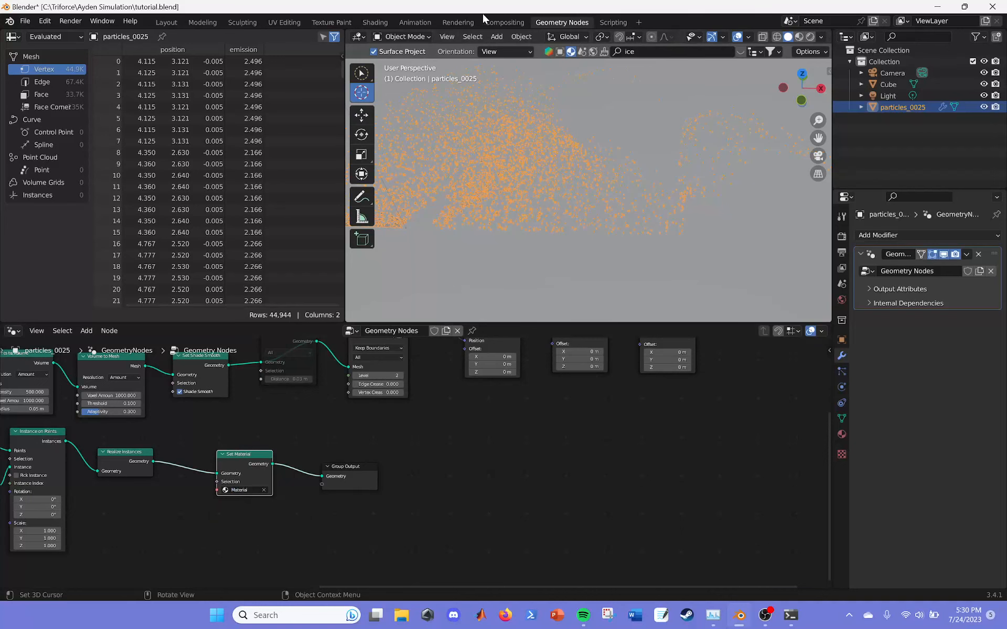
# Switch to the Shading workspace and load the material named Material in the shader editor for the particle mesh.
pyautogui.click(375, 22)
pyautogui.press('z')
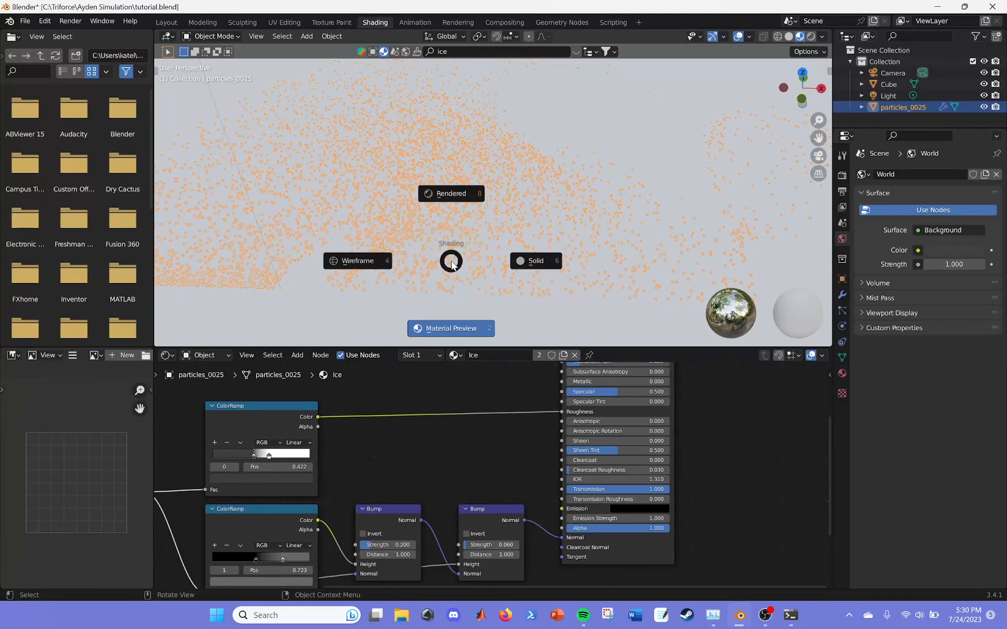
pyautogui.click(463, 55)
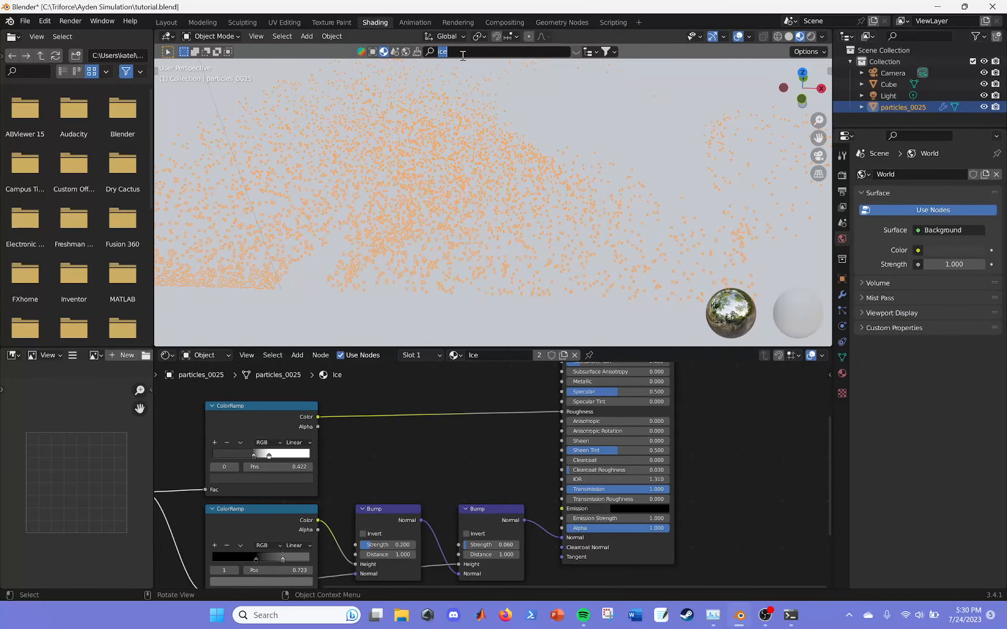
pyautogui.click(455, 361)
pyautogui.click(456, 357)
pyautogui.click(502, 385)
pyautogui.moveTo(549, 411); pyautogui.dragTo(574, 546, button='middle')
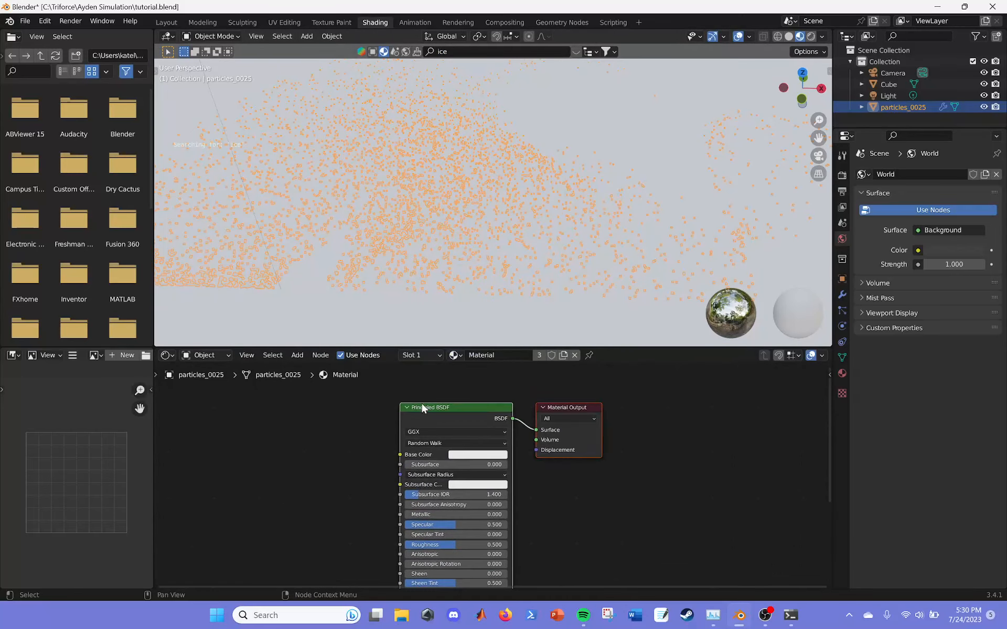
# Add an Attribute node before the Principled BSDF and set its attribute name to emission.
pyautogui.moveTo(278, 429); pyautogui.dragTo(359, 398, button='middle')
pyautogui.click(292, 357)
pyautogui.click(314, 367)
pyautogui.write('attr')
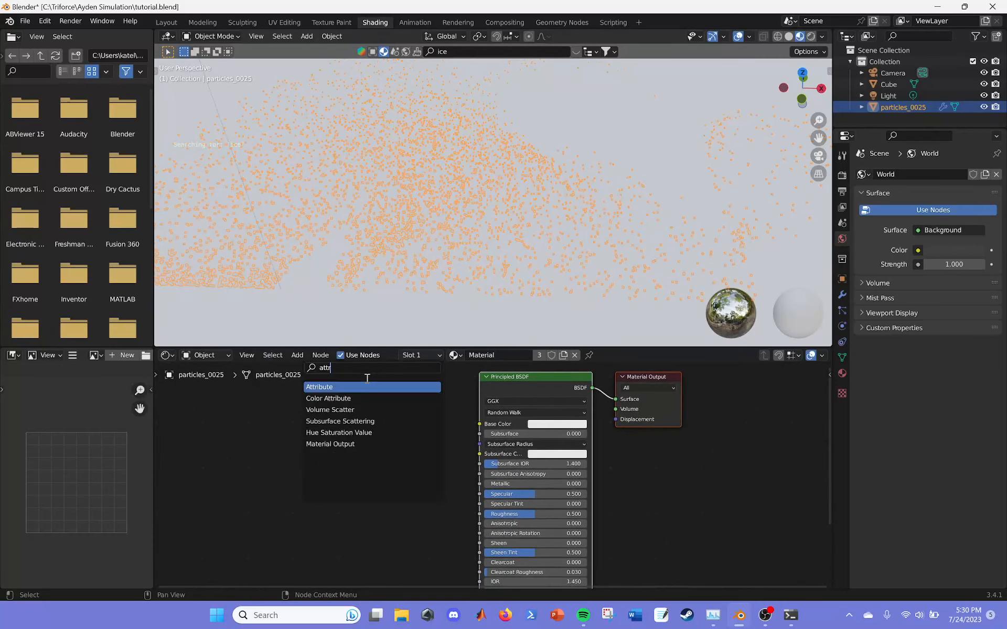
pyautogui.click(352, 387)
pyautogui.click(244, 448)
pyautogui.click(243, 489)
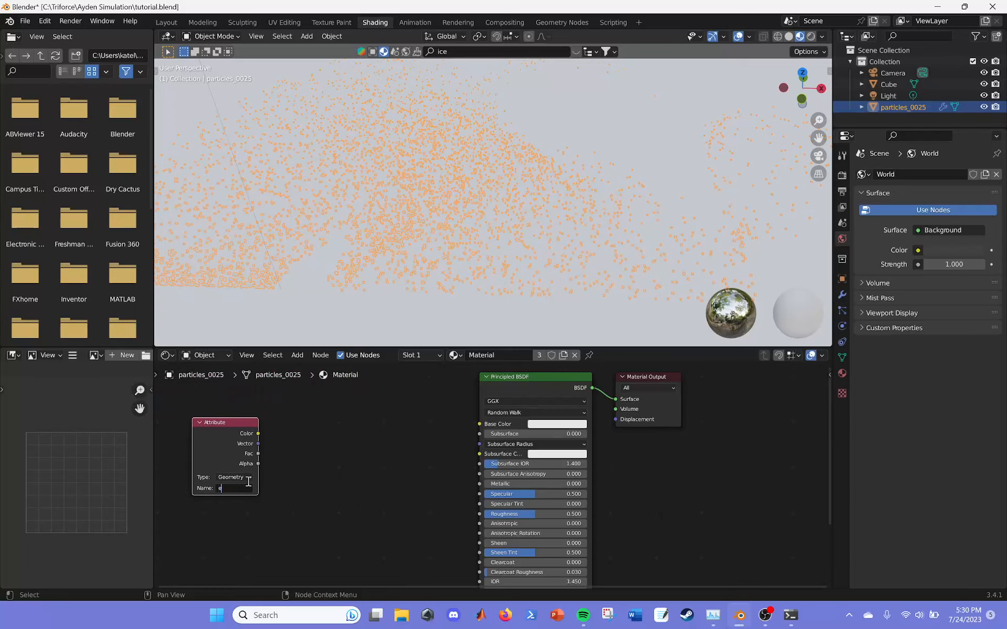
pyautogui.write('emission')
pyautogui.press('Return')
# Add a Math node set to Add, link the emission Attribute's Vector output into it, and set its second value to 0.1.
pyautogui.click(562, 22)
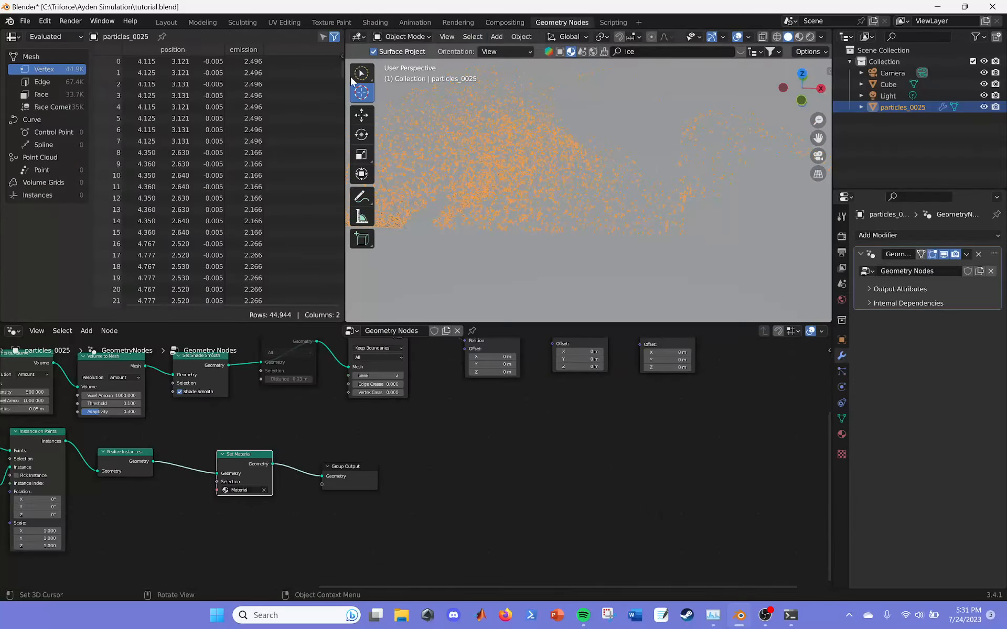
pyautogui.click(375, 22)
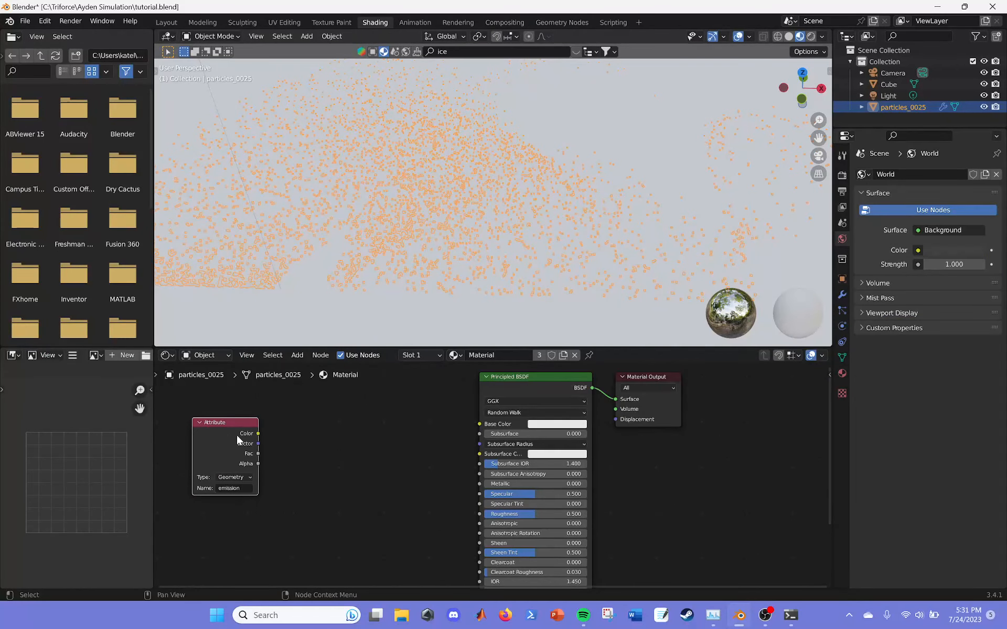
pyautogui.click(298, 356)
pyautogui.click(300, 366)
pyautogui.write('math')
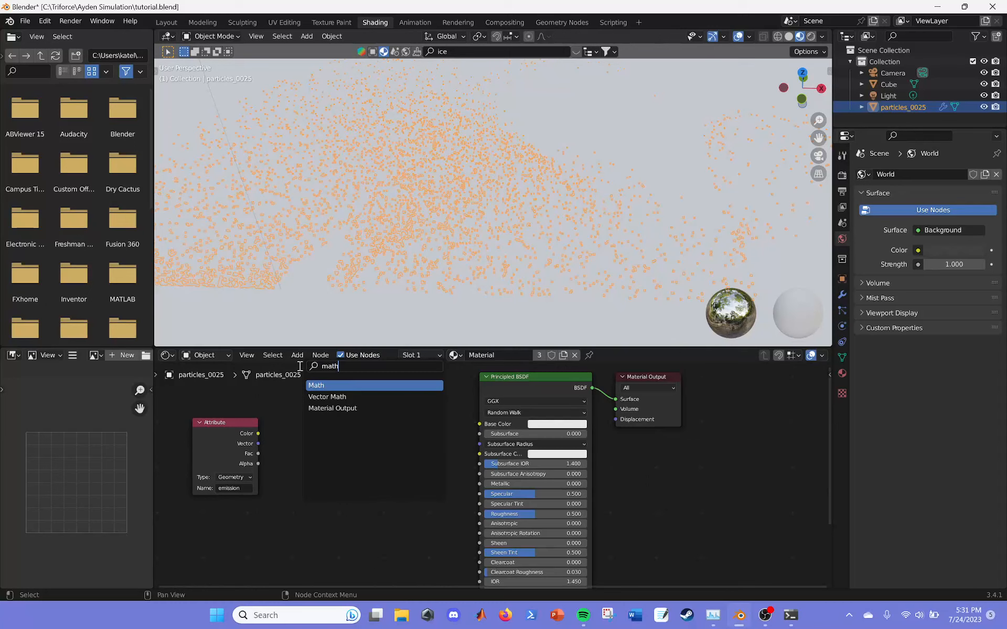
pyautogui.click(319, 386)
pyautogui.click(299, 434)
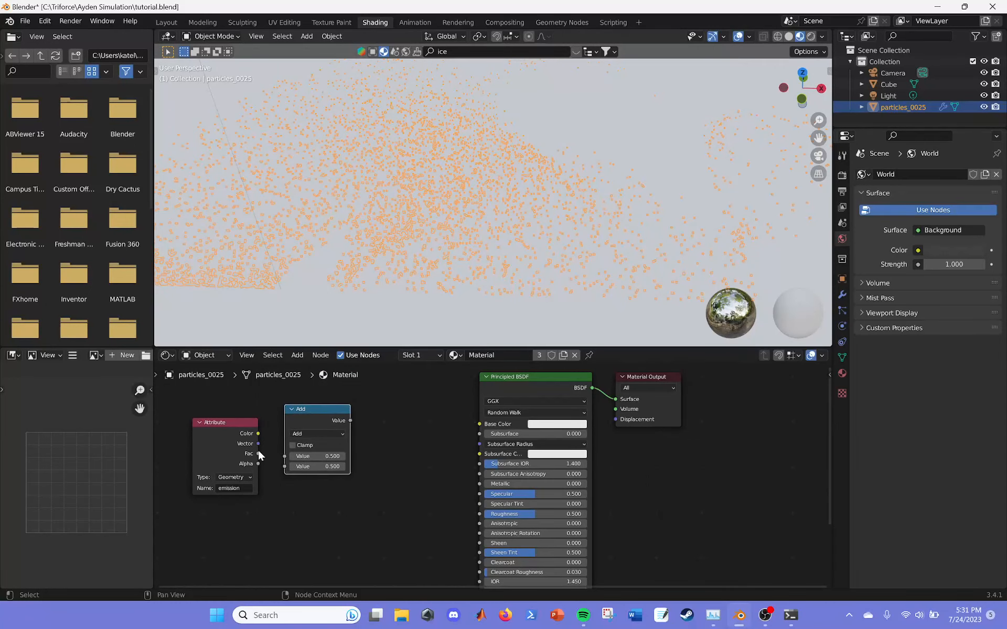
pyautogui.moveTo(259, 444); pyautogui.dragTo(296, 466)
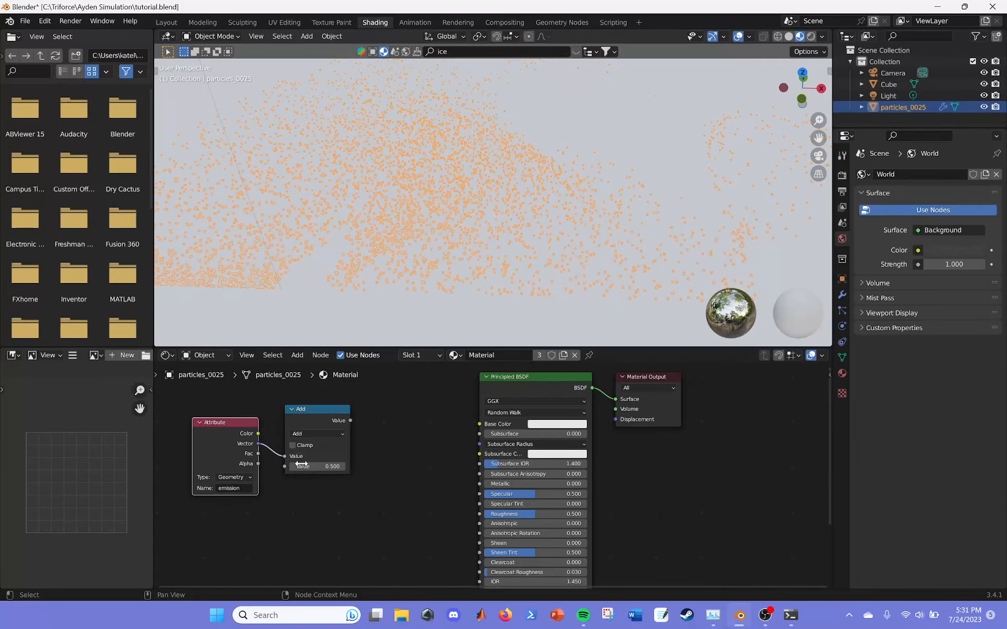
pyautogui.click(332, 466)
pyautogui.write('.1')
pyautogui.press('Return')
# Add a ColorRamp node, spread the nodes out in front of the Principled BSDF, and link the Add node's Value to the ramp's Fac.
pyautogui.click(297, 355)
pyautogui.click(310, 370)
pyautogui.write('col')
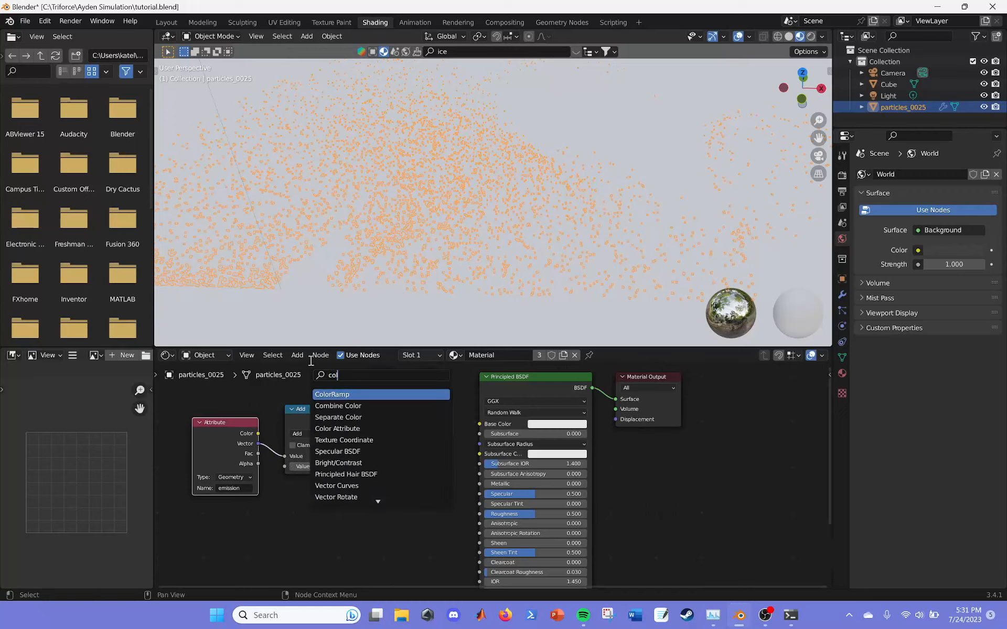
pyautogui.click(339, 393)
pyautogui.click(386, 422)
pyautogui.moveTo(213, 403); pyautogui.dragTo(318, 439)
pyautogui.moveTo(211, 423); pyautogui.dragTo(119, 431)
pyautogui.moveTo(414, 392); pyautogui.dragTo(297, 388)
pyautogui.moveTo(258, 429); pyautogui.dragTo(272, 471)
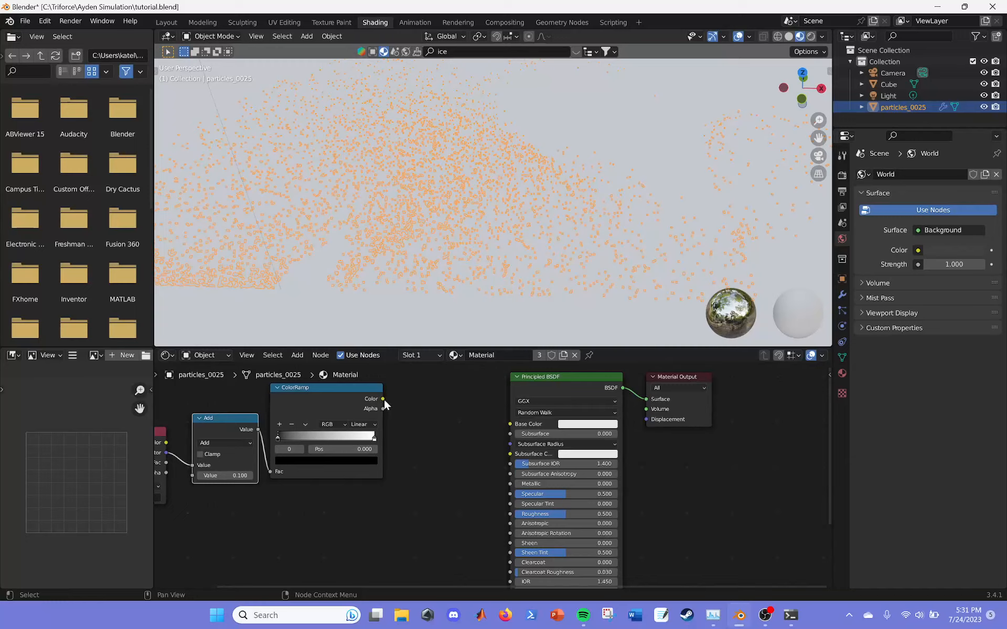
# Add a second Math node between the ColorRamp and the Principled BSDF.
pyautogui.click(306, 356)
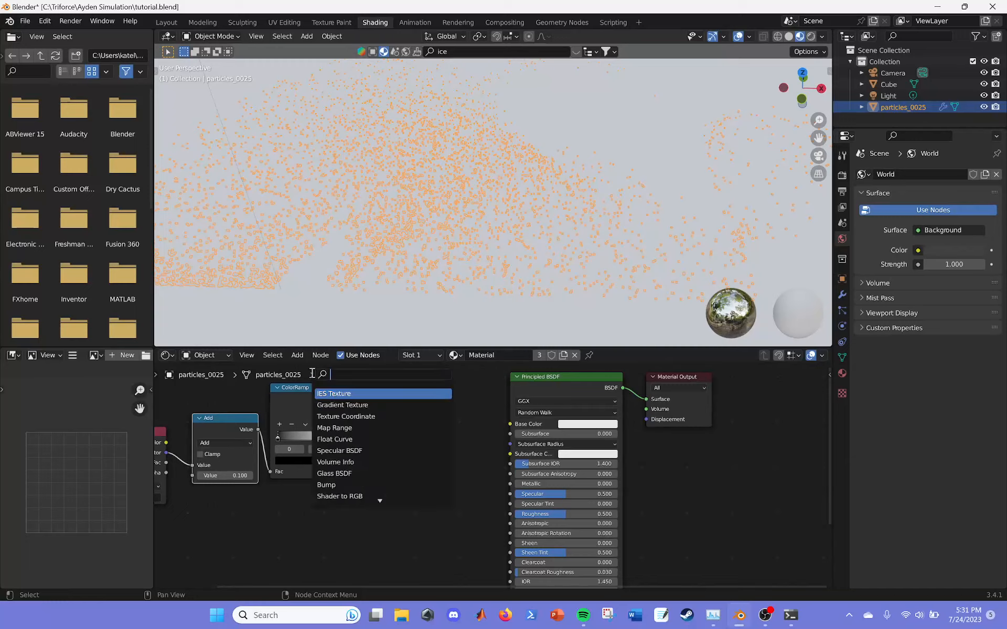
pyautogui.click(312, 373)
pyautogui.write('sulti')
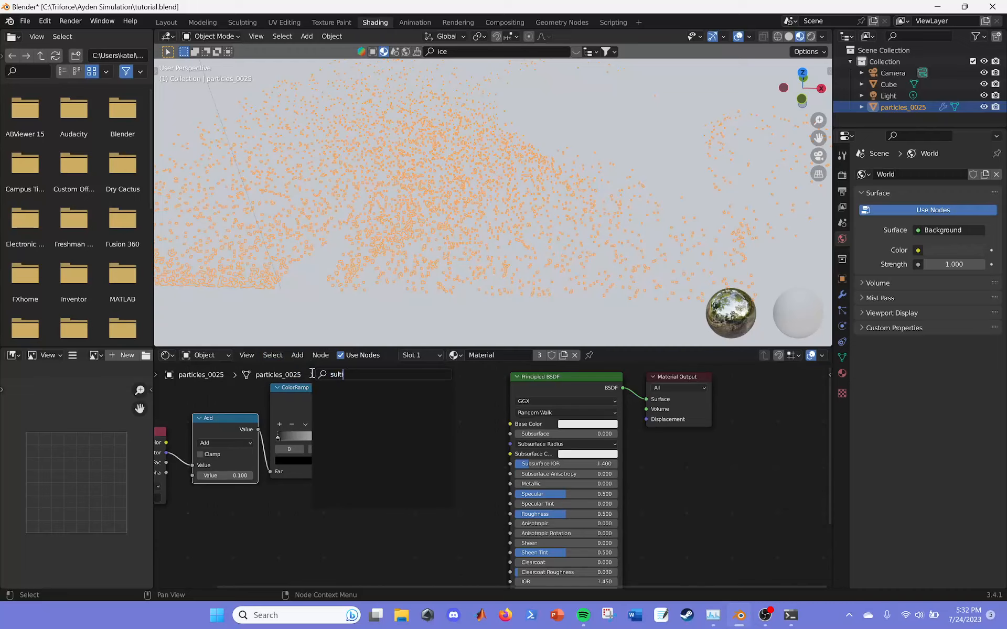
pyautogui.press('BackSpace')
pyautogui.press('BackSpace')
pyautogui.press('BackSpace')
pyautogui.press('BackSpace')
pyautogui.press('BackSpace')
pyautogui.write('math')
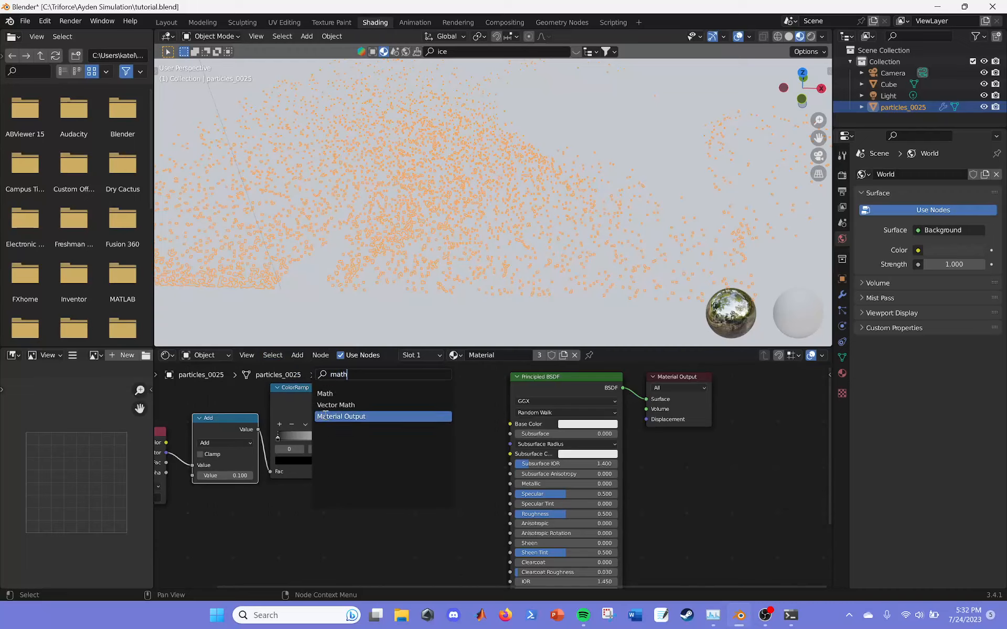
pyautogui.click(324, 394)
pyautogui.click(421, 429)
# Set the new Math node to Multiply by 0.5, and link the ColorRamp's Color through it into the Principled BSDF's Emission Strength.
pyautogui.click(422, 424)
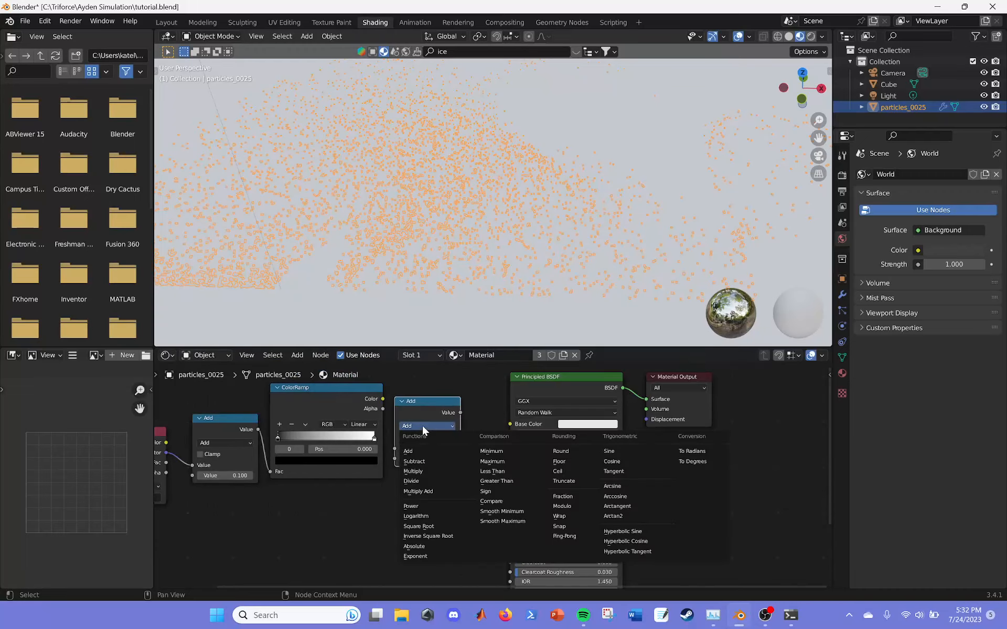
pyautogui.click(418, 472)
pyautogui.click(431, 458)
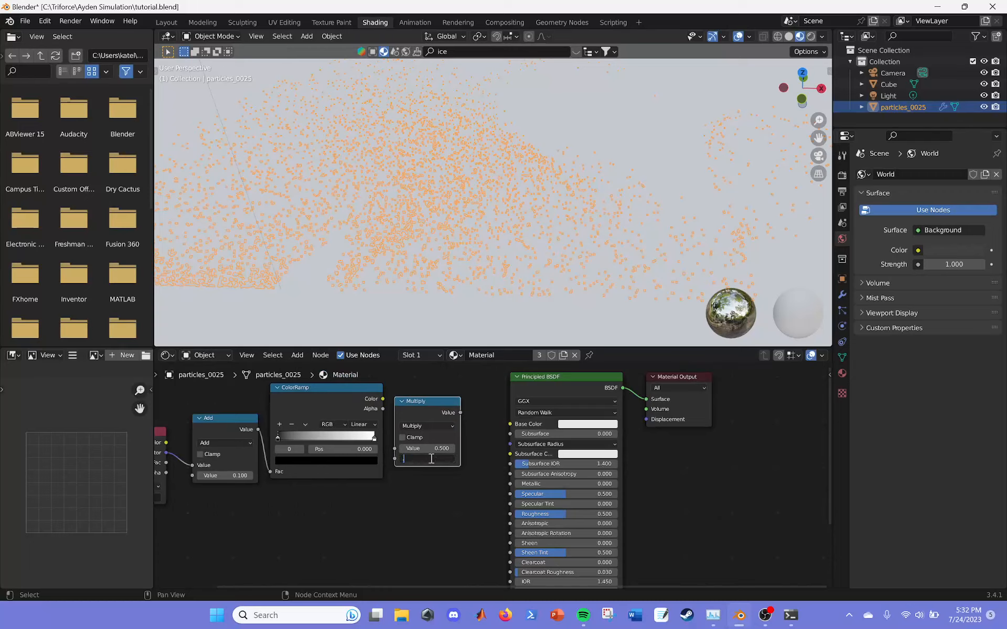
pyautogui.press('Return')
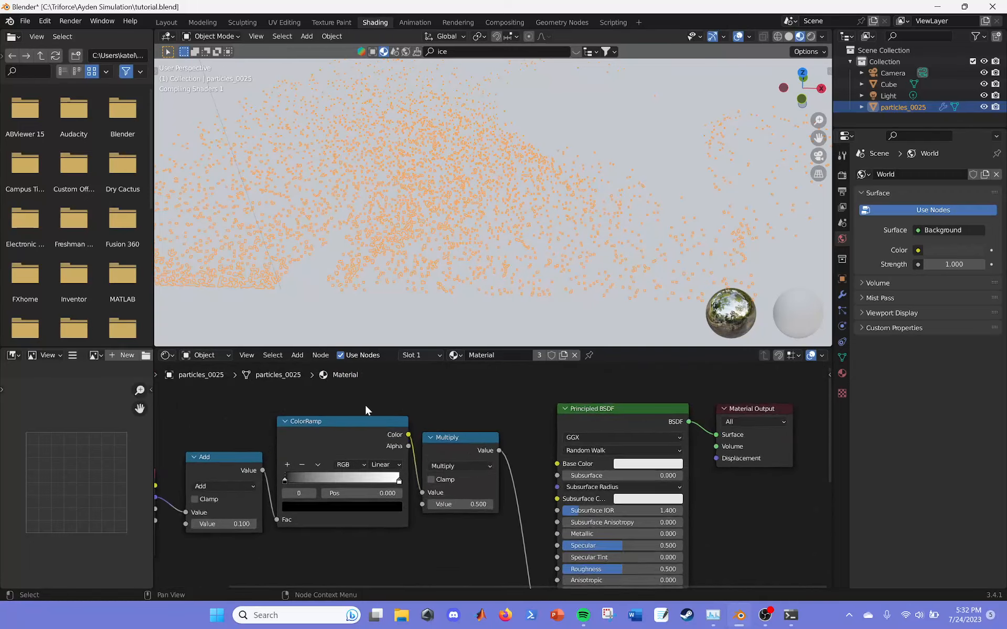
# Set the Base Color of the particle mesh's Material to blue.
pyautogui.press('z')
pyautogui.click(536, 152)
pyautogui.click(615, 466)
pyautogui.moveTo(630, 373); pyautogui.dragTo(651, 360)
pyautogui.hotkey('ctrl', 'z')
pyautogui.click(462, 283)
pyautogui.click(563, 356)
pyautogui.click(546, 270)
pyautogui.click(615, 466)
pyautogui.click(492, 315)
# Set the Emission color of the Cube's Material.001 to red and inspect the particles up close.
pyautogui.moveTo(652, 552); pyautogui.dragTo(636, 409, button='middle')
pyautogui.click(600, 497)
pyautogui.click(608, 436)
pyautogui.moveTo(644, 404); pyautogui.dragTo(644, 375)
pyautogui.scroll(4, 440, 221)
pyautogui.moveTo(431, 224)
pyautogui.mouseDown(button='middle')
pyautogui.moveTo(454, 202)
pyautogui.moveTo(431, 216)
pyautogui.mouseUp(button='middle')
pyautogui.scroll(6, 454, 201)
pyautogui.scroll(-5, 455, 205)
pyautogui.click(451, 210)
pyautogui.click(427, 215)
pyautogui.scroll(-5, 425, 212)
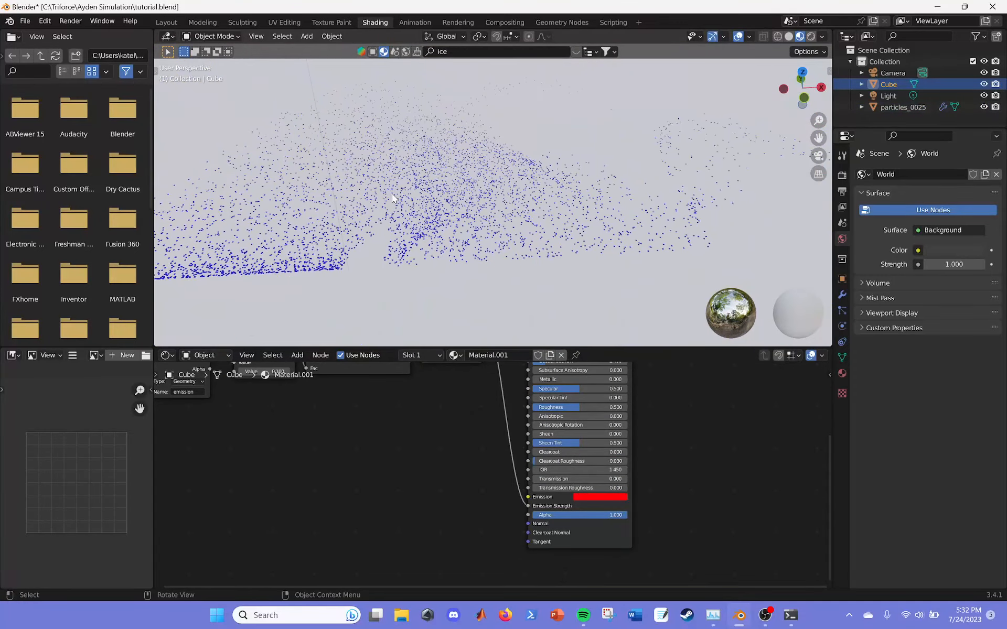
# Select the particle mesh, set the Emission color of its Material to red, and inspect the particles.
pyautogui.click(425, 225)
pyautogui.moveTo(420, 422); pyautogui.dragTo(461, 550, button='middle')
pyautogui.scroll(-2, 460, 549)
pyautogui.click(598, 554)
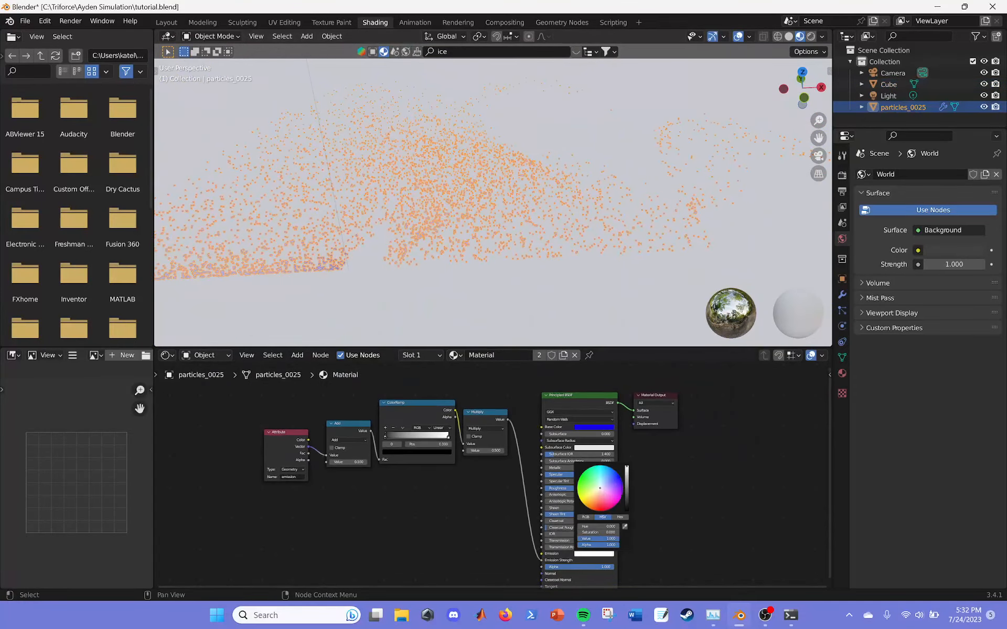
pyautogui.click(435, 225)
pyautogui.scroll(5, 435, 220)
pyautogui.scroll(-5, 431, 225)
pyautogui.scroll(3, 413, 515)
# Change the Multiply node in the Cube's Material.001 to Logarithm with a base of 0.5.
pyautogui.moveTo(457, 493); pyautogui.dragTo(169, 425)
pyautogui.click(454, 421)
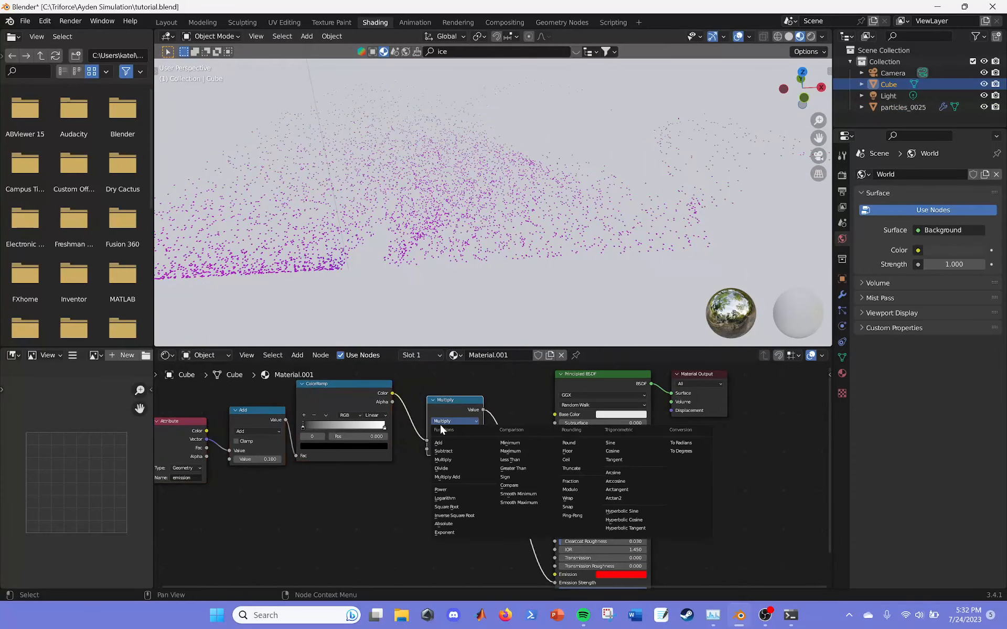
pyautogui.click(462, 499)
pyautogui.doubleClick(472, 449)
pyautogui.press('Return')
# Try Material on the Cube, and switch it back to Material.001.
pyautogui.click(454, 355)
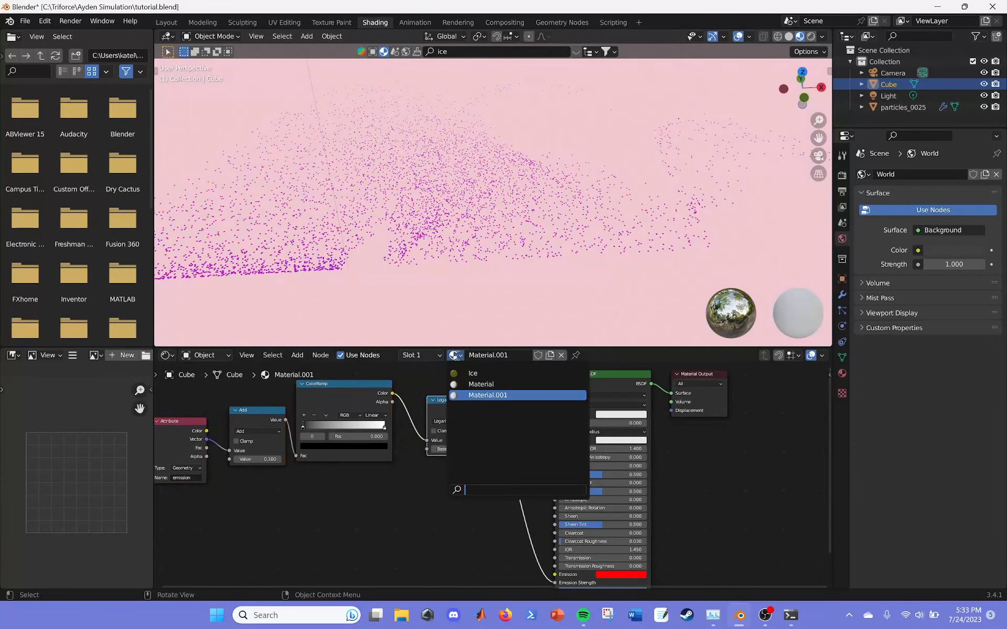
pyautogui.click(476, 386)
pyautogui.click(455, 356)
pyautogui.click(481, 395)
pyautogui.click(434, 255)
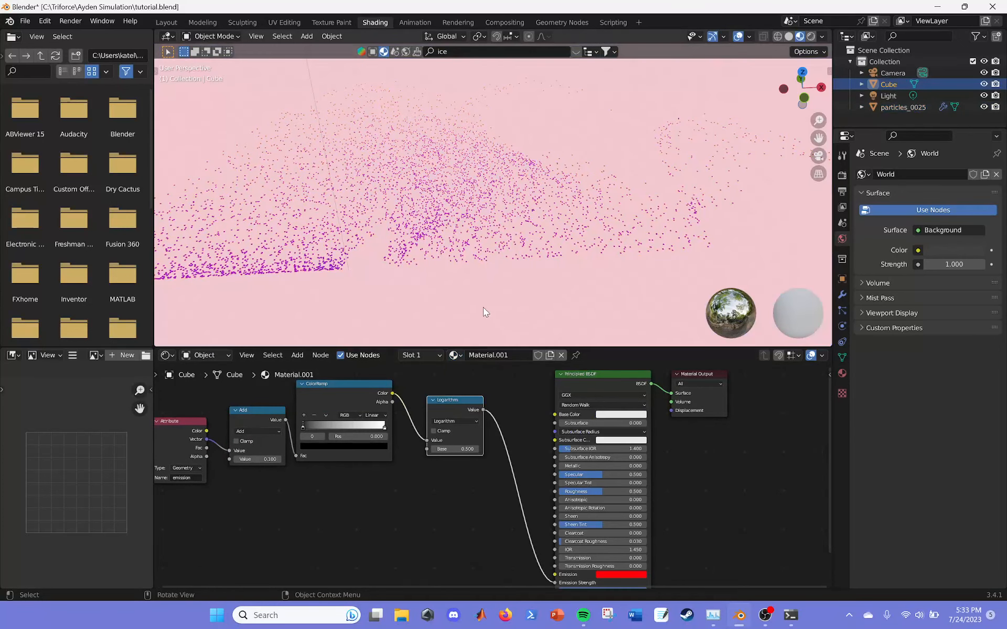
pyautogui.click(485, 309)
# Set the Emission color of the Cube's Material.001 to white, comparing it with Material on the Cube.
pyautogui.click(623, 575)
pyautogui.click(630, 491)
pyautogui.click(455, 356)
pyautogui.click(477, 386)
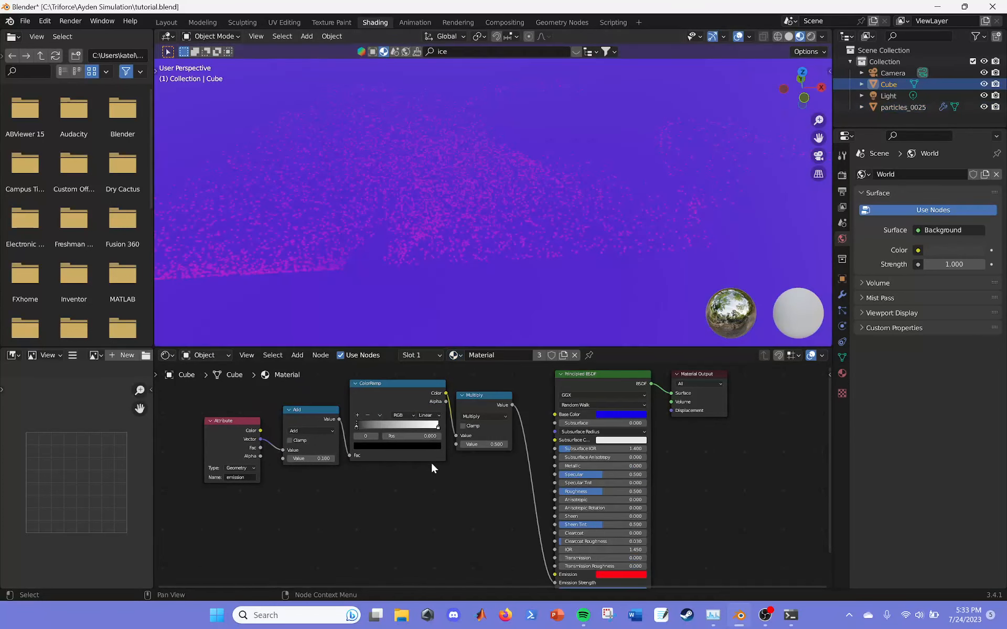
pyautogui.click(455, 356)
pyautogui.click(482, 395)
# In the particle mesh's Material, shift the nodes away from the Principled BSDF and change the Multiply node to Logarithm.
pyautogui.click(434, 252)
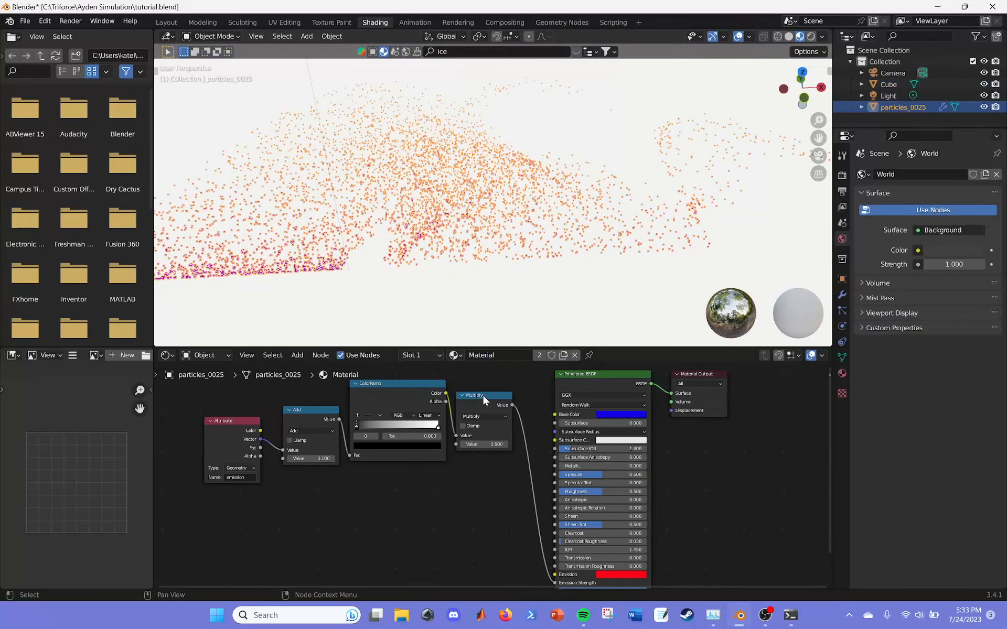
pyautogui.moveTo(219, 393); pyautogui.dragTo(466, 436)
pyautogui.moveTo(393, 400); pyautogui.dragTo(325, 412)
pyautogui.click(415, 430)
pyautogui.click(423, 508)
pyautogui.click(437, 256)
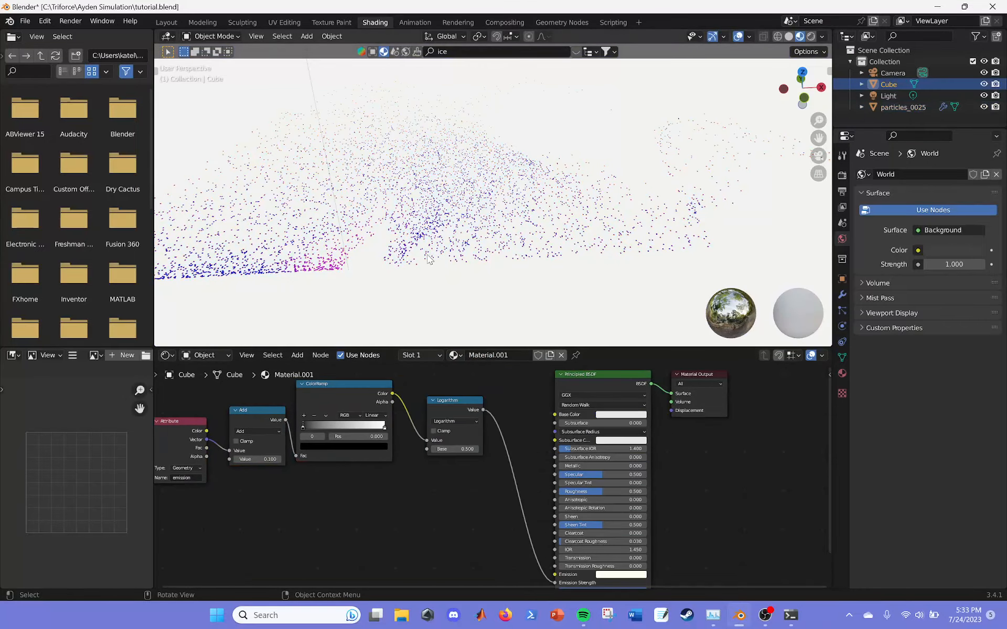
# Try Exponent for the Math node in the Cube's Material.001, and set the node back to Multiply.
pyautogui.keyDown('shift'); pyautogui.moveTo(267, 256); pyautogui.dragTo(478, 245, button='middle'); pyautogui.keyUp('shift')
pyautogui.scroll(2, 478, 245)
pyautogui.scroll(3, 478, 249)
pyautogui.click(455, 421)
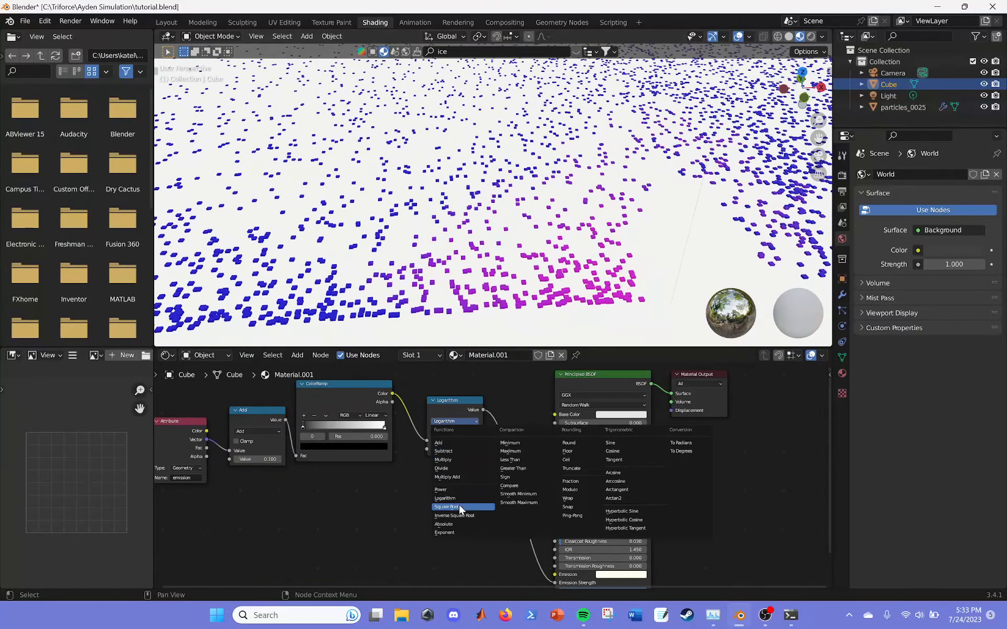
pyautogui.click(462, 510)
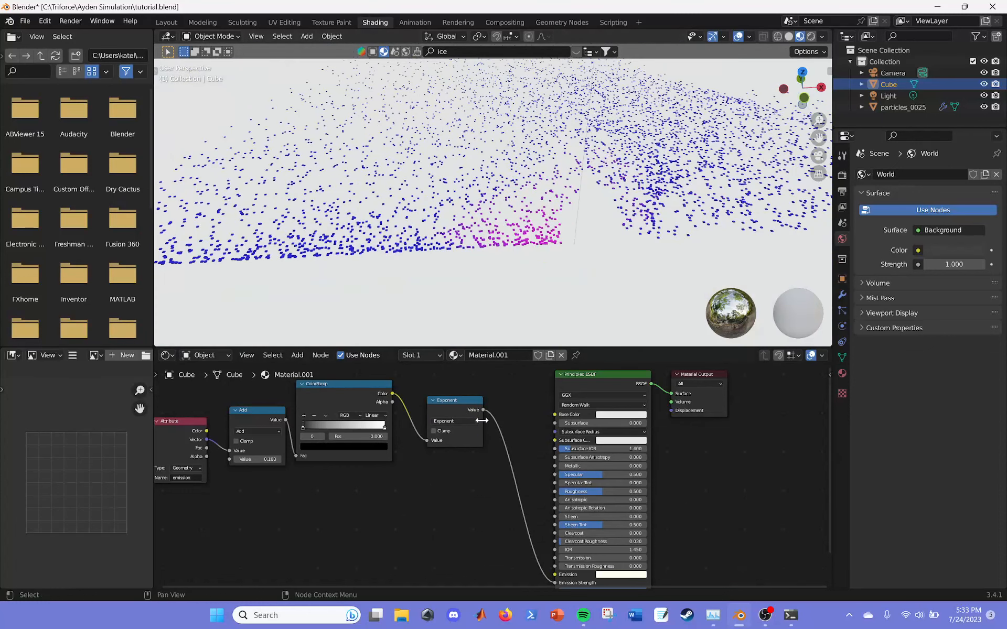
pyautogui.click(460, 423)
pyautogui.click(443, 460)
pyautogui.scroll(-1, 467, 458)
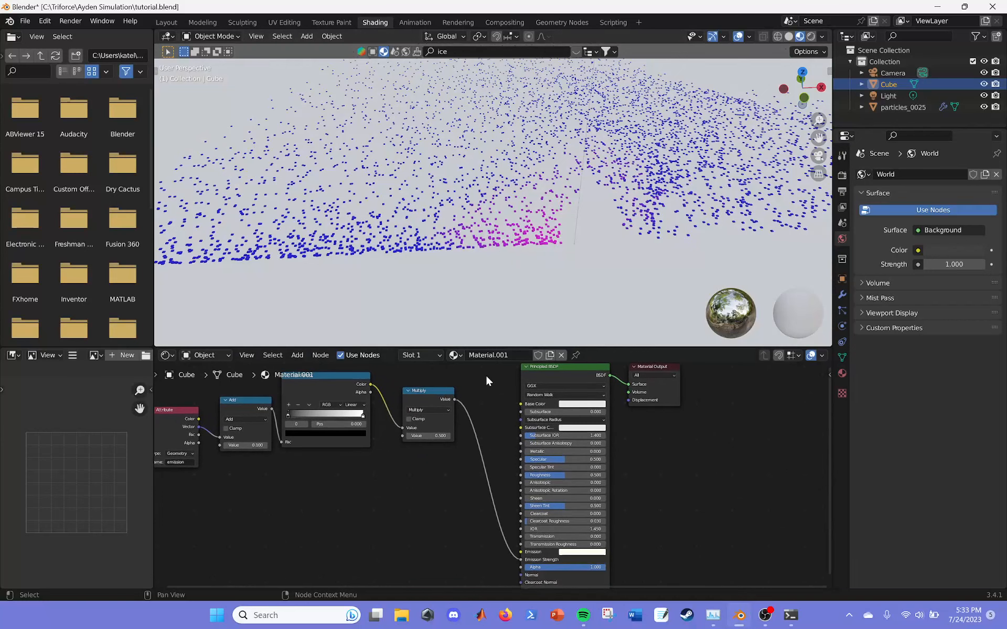
# Undo the last two changes to the material nodes.
pyautogui.click(508, 256)
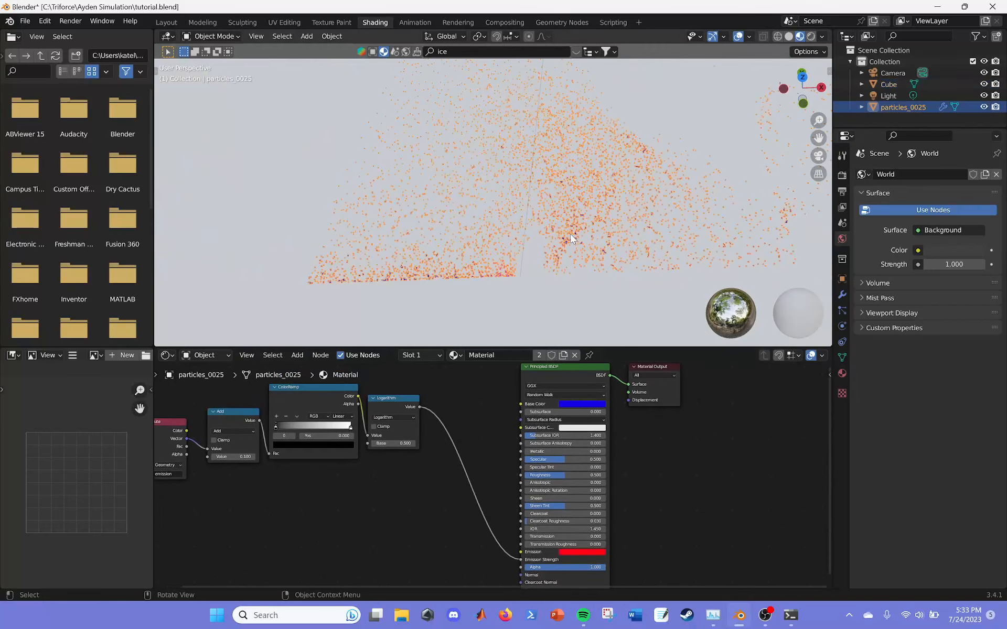
pyautogui.click(487, 299)
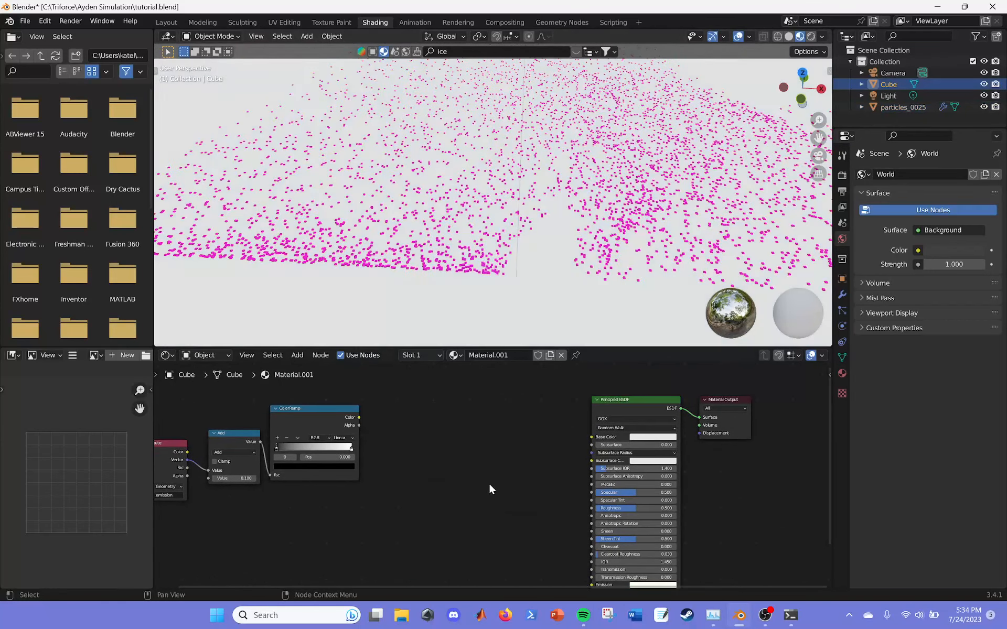
pyautogui.hotkey('ctrl', 'z')
pyautogui.hotkey('ctrl', 'z')
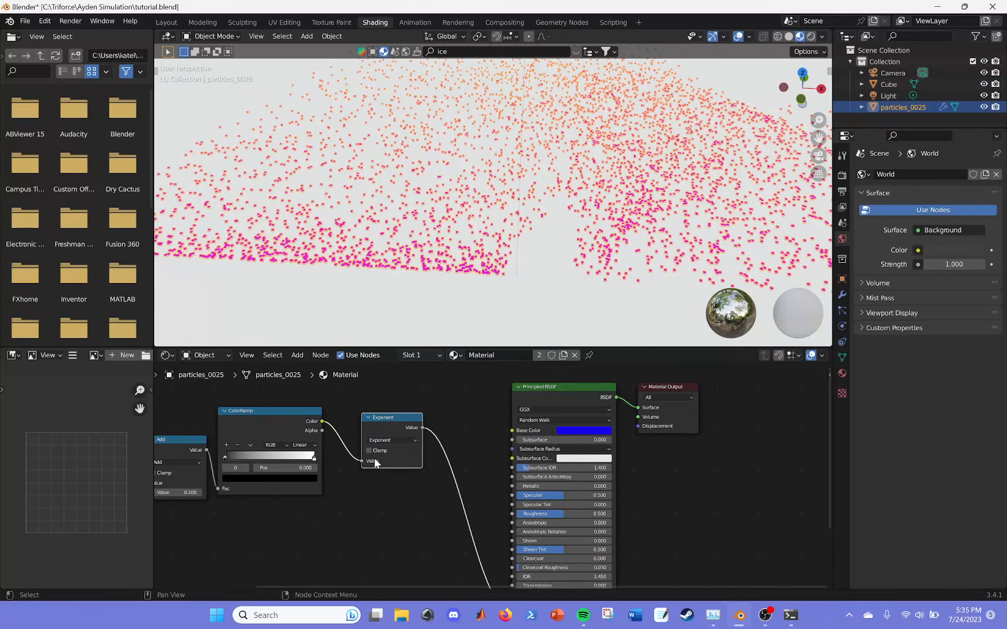
# Change the particle mesh's Math node after the ColorRamp to Power with an exponent of 2.
pyautogui.click(391, 440)
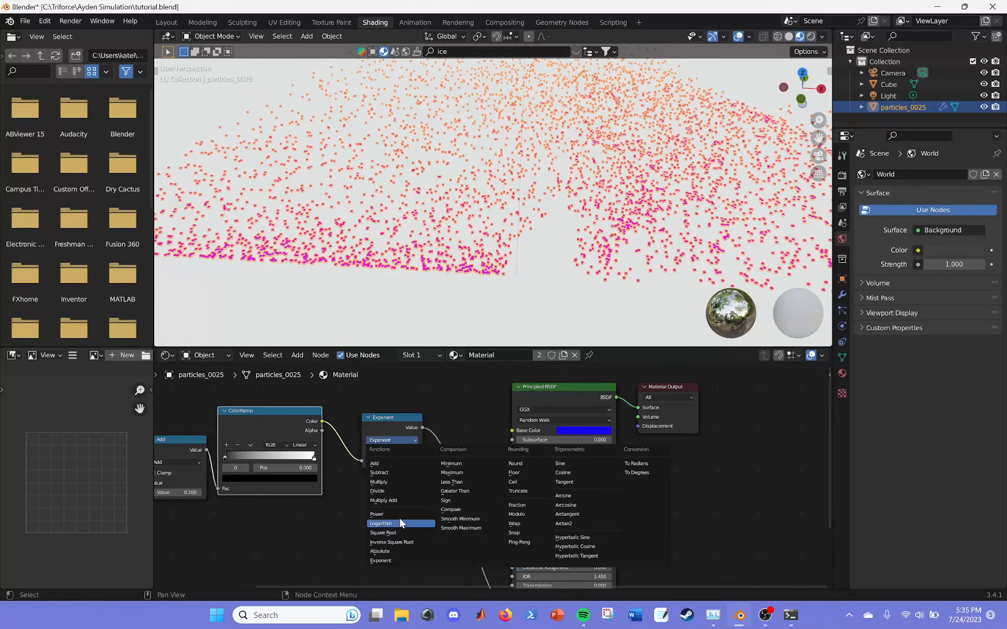
pyautogui.click(377, 514)
pyautogui.click(391, 470)
pyautogui.write('2')
pyautogui.press('Return')
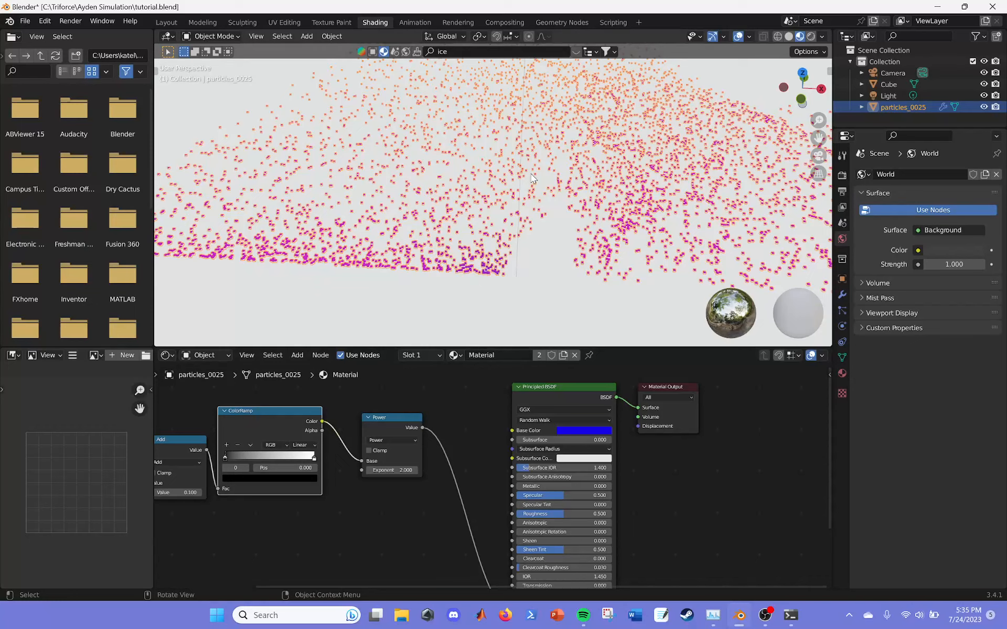
# Rename the particle mesh's material to cores.
pyautogui.moveTo(456, 341); pyautogui.dragTo(530, 315, button='middle')
pyautogui.click(531, 355)
pyautogui.write('cores')
pyautogui.press('Return')
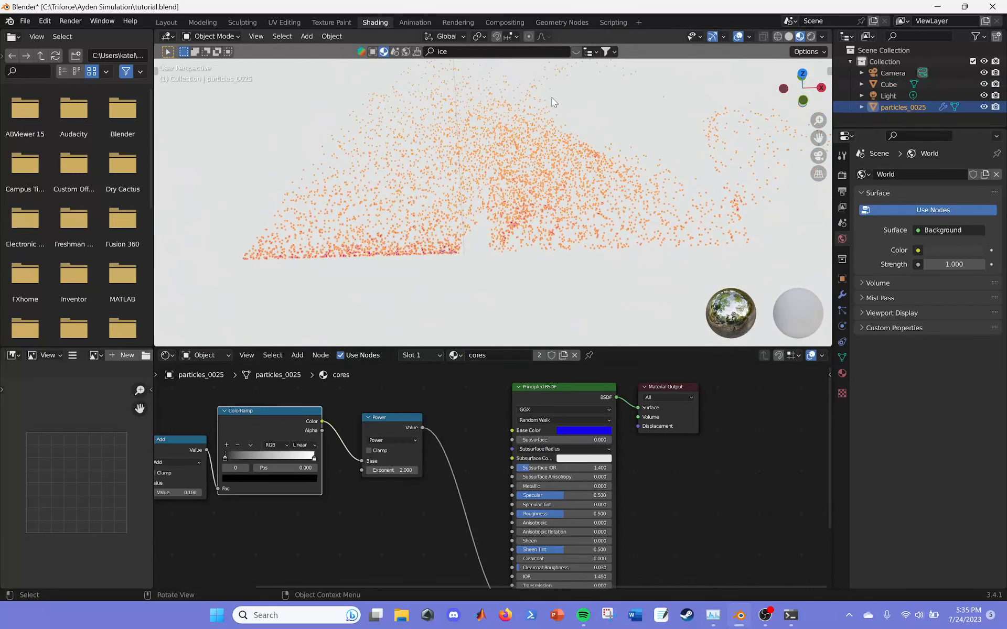
# In the Geometry Nodes workspace, check the cube instances' Set Material assignment and move the Group Output beyond the ice Set Material node.
pyautogui.click(561, 23)
pyautogui.click(249, 491)
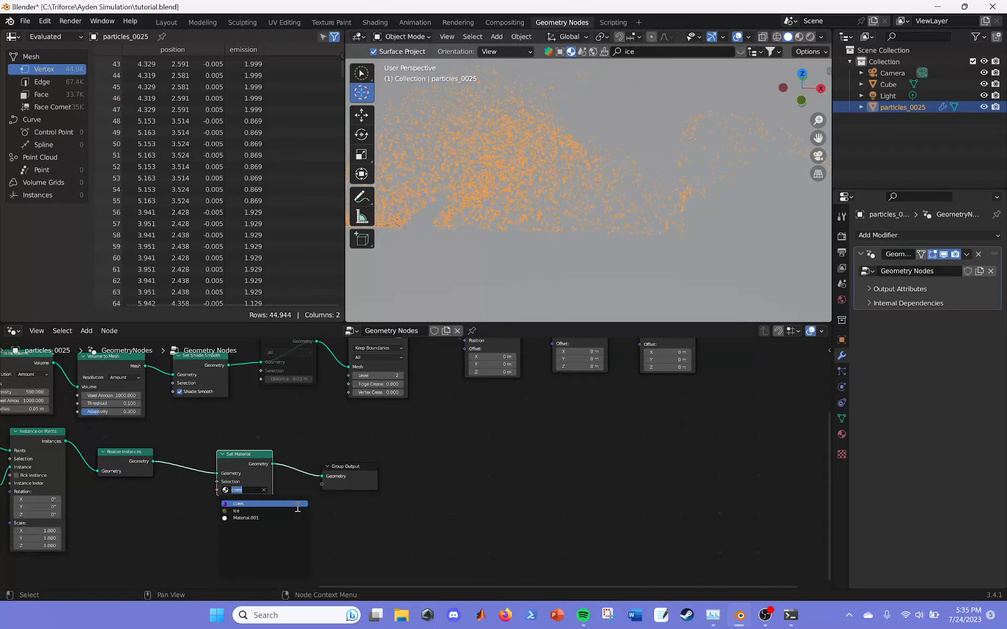
pyautogui.moveTo(418, 486); pyautogui.dragTo(383, 519, button='middle')
pyautogui.moveTo(319, 502); pyautogui.dragTo(766, 449)
pyautogui.moveTo(766, 449); pyautogui.dragTo(518, 455, button='middle')
pyautogui.scroll(-5, 519, 455)
pyautogui.moveTo(519, 455); pyautogui.dragTo(700, 421)
pyautogui.scroll(1, 636, 408)
pyautogui.moveTo(635, 408); pyautogui.dragTo(489, 409, button='middle')
# Insert a Join Geometry node before the Group Output and link the ice Set Material's Geometry into it alongside the cube instances.
pyautogui.click(87, 332)
pyautogui.click(132, 318)
pyautogui.write('join')
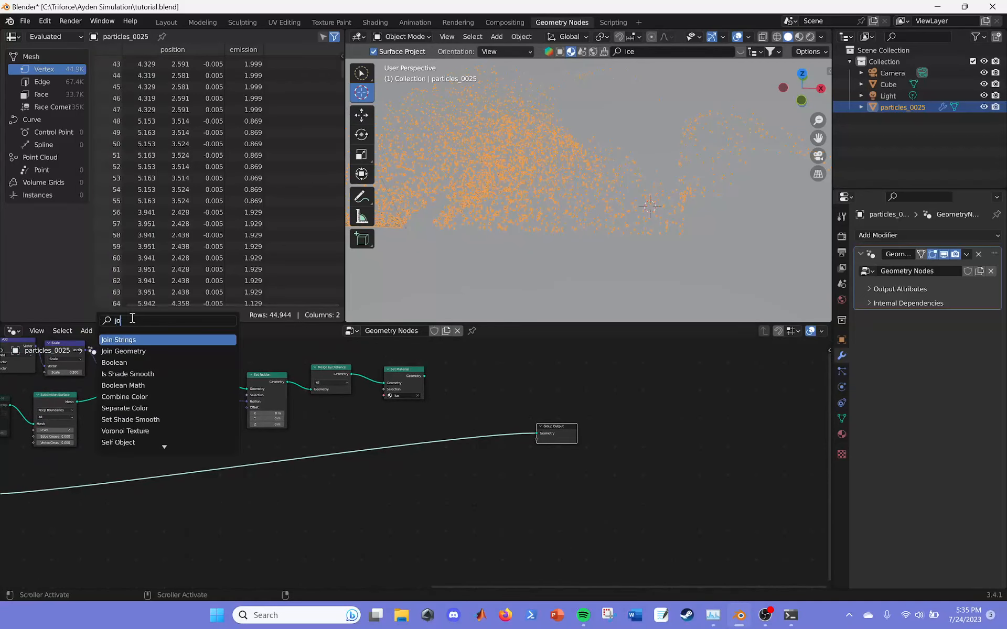
pyautogui.click(123, 351)
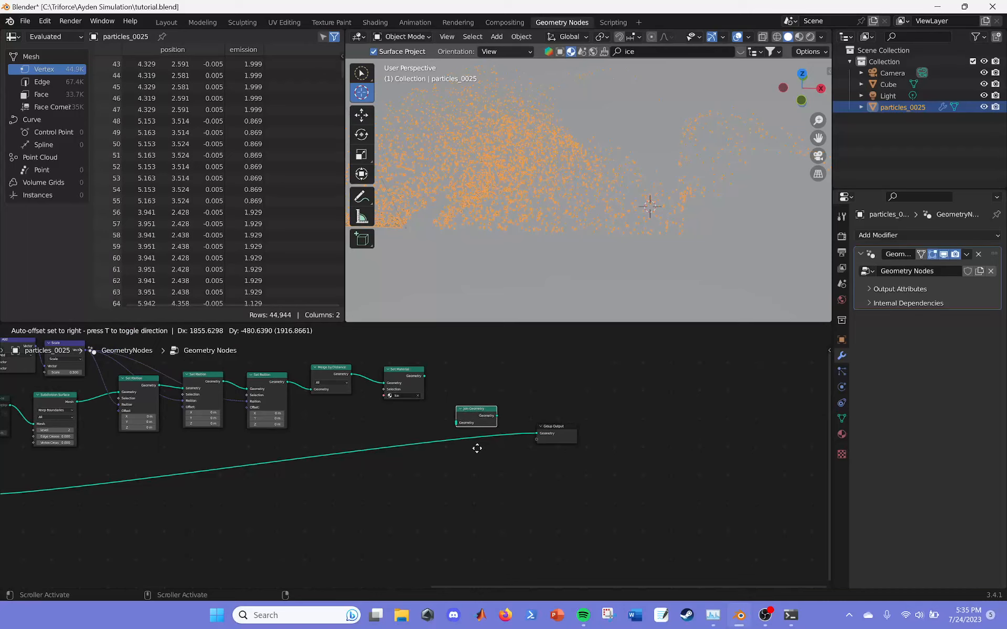
pyautogui.click(480, 426)
pyautogui.moveTo(425, 376); pyautogui.dragTo(462, 435)
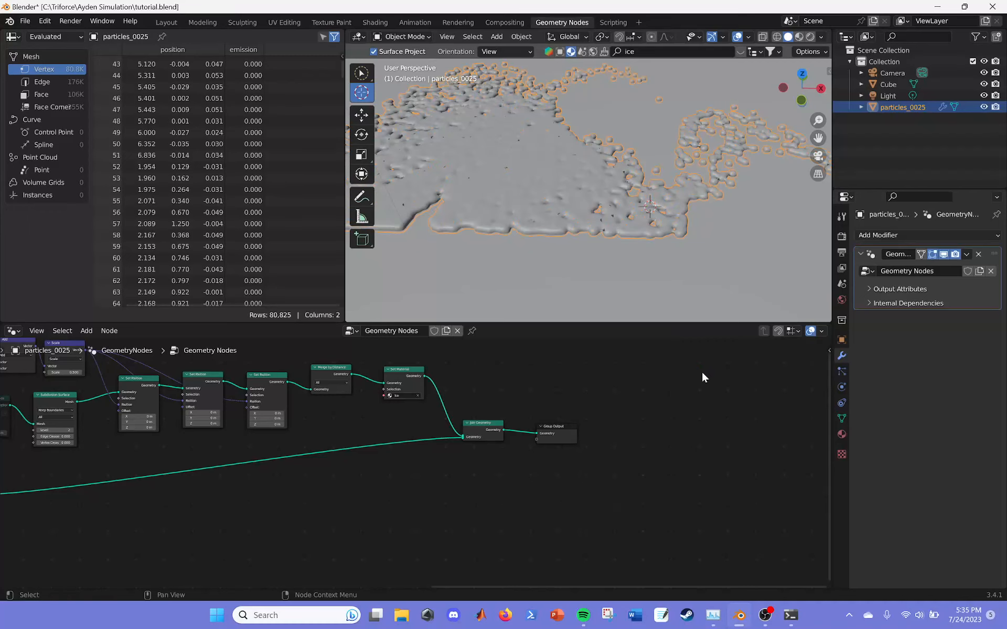
# Set the render engine to Cycles and display the viewport in Rendered shading.
pyautogui.click(621, 256)
pyautogui.press('z')
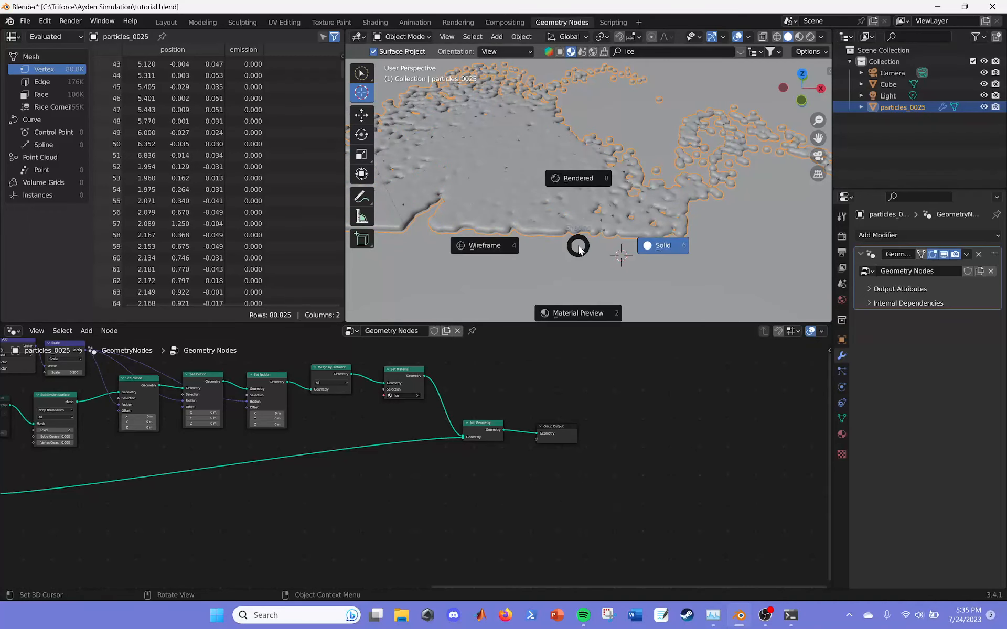
pyautogui.click(575, 304)
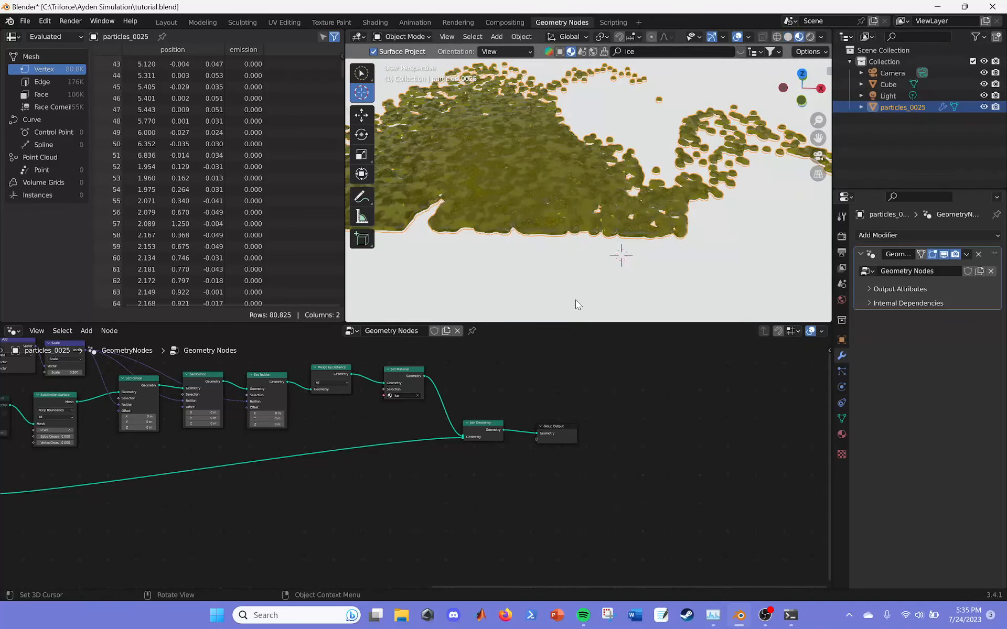
pyautogui.click(842, 236)
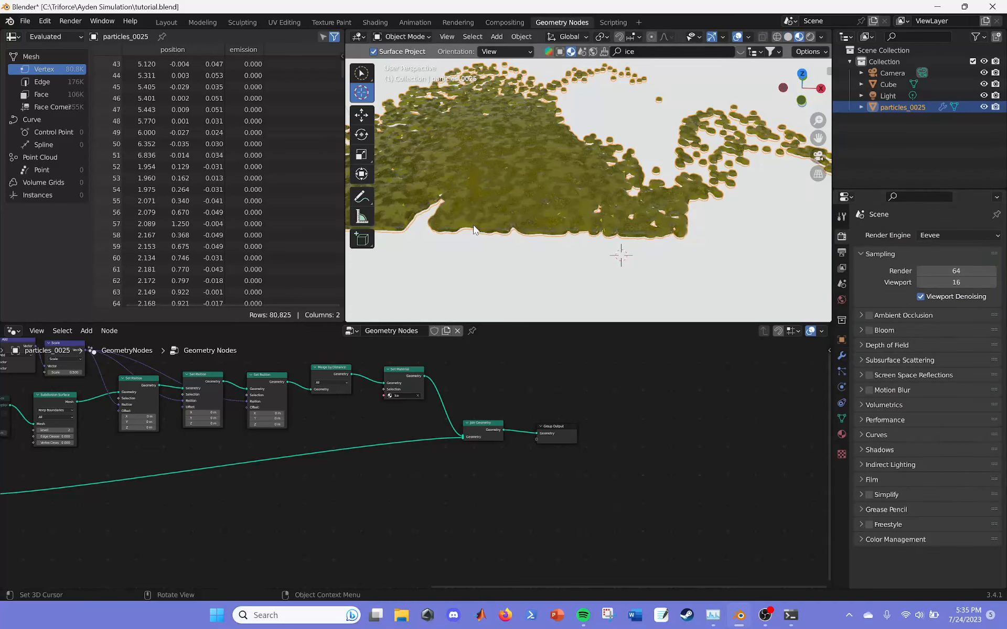
pyautogui.press('z')
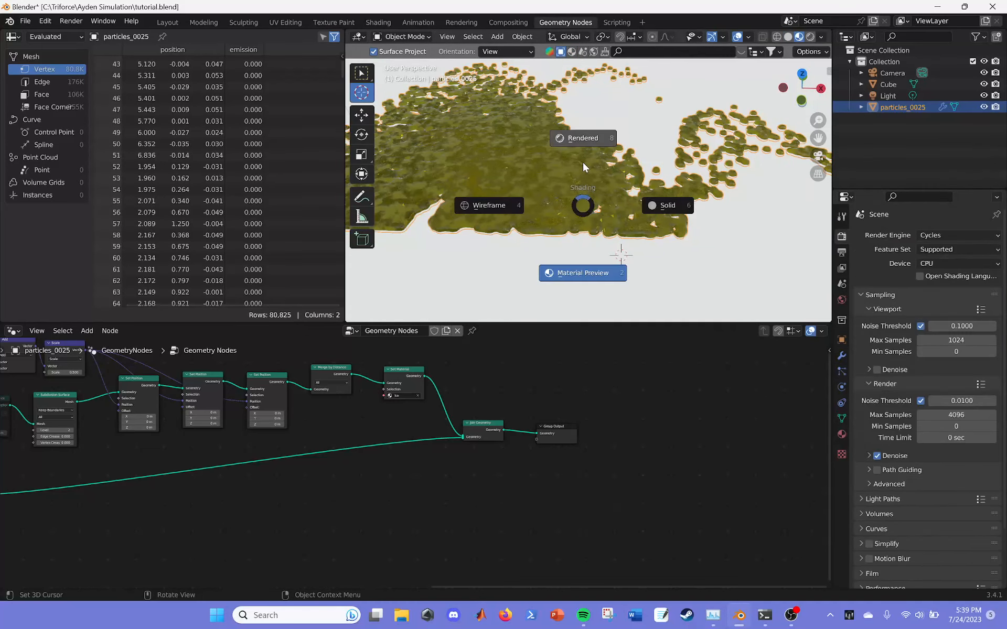
pyautogui.click(583, 162)
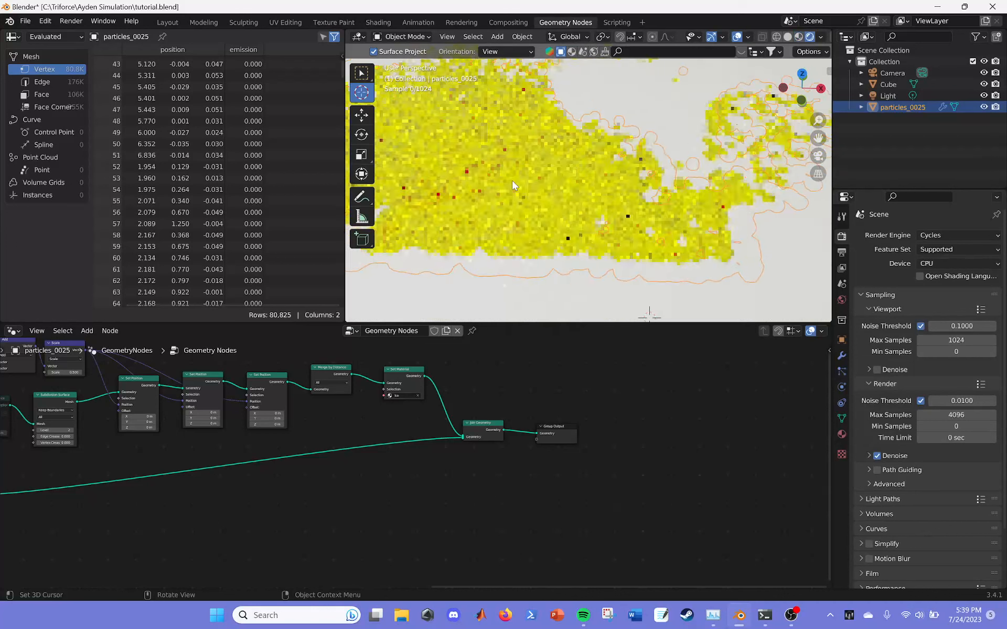
# Replace the viewport's active Cursor tool with the Select Box tool.
pyautogui.scroll(-3, 580, 195)
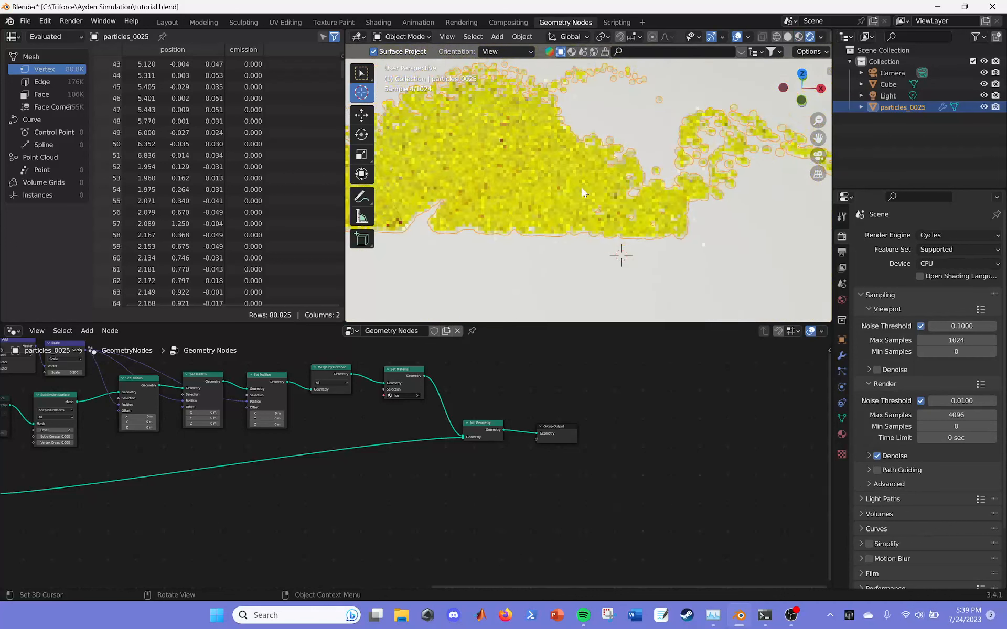
pyautogui.click(561, 214)
pyautogui.scroll(-3, 530, 115)
pyautogui.moveTo(447, 138); pyautogui.dragTo(426, 133)
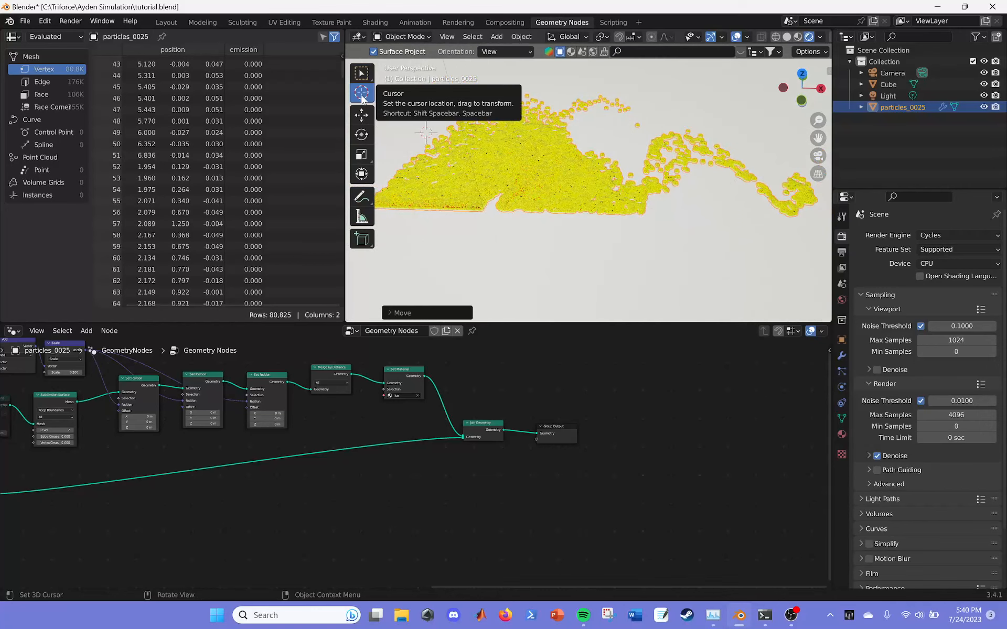
pyautogui.scroll(4, 535, 179)
pyautogui.press('w')
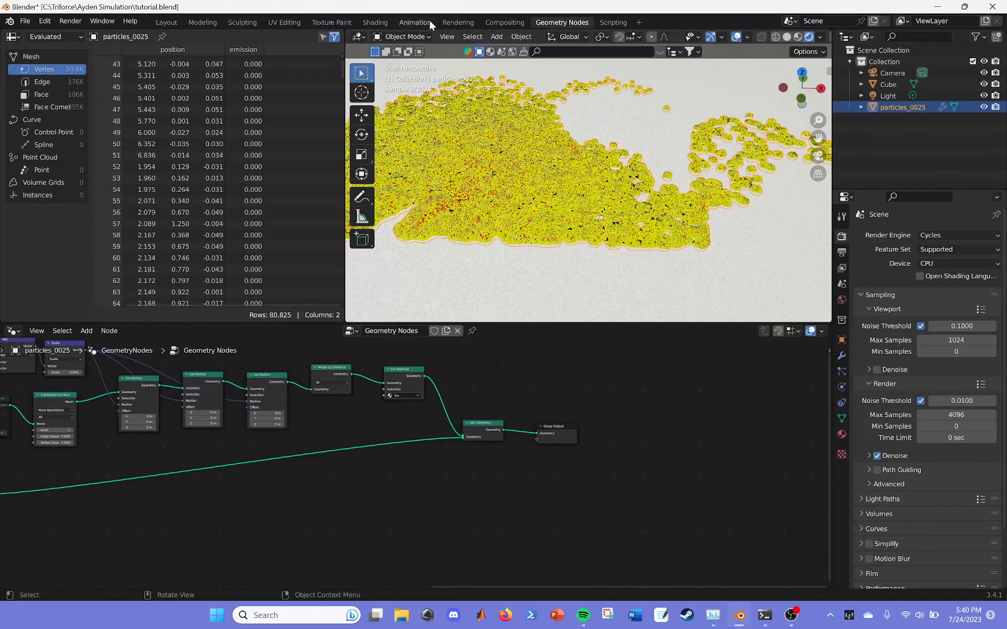
# In the Shading workspace, display the viewport in Rendered shading.
pyautogui.click(375, 22)
pyautogui.scroll(-2, 427, 420)
pyautogui.scroll(3, 514, 253)
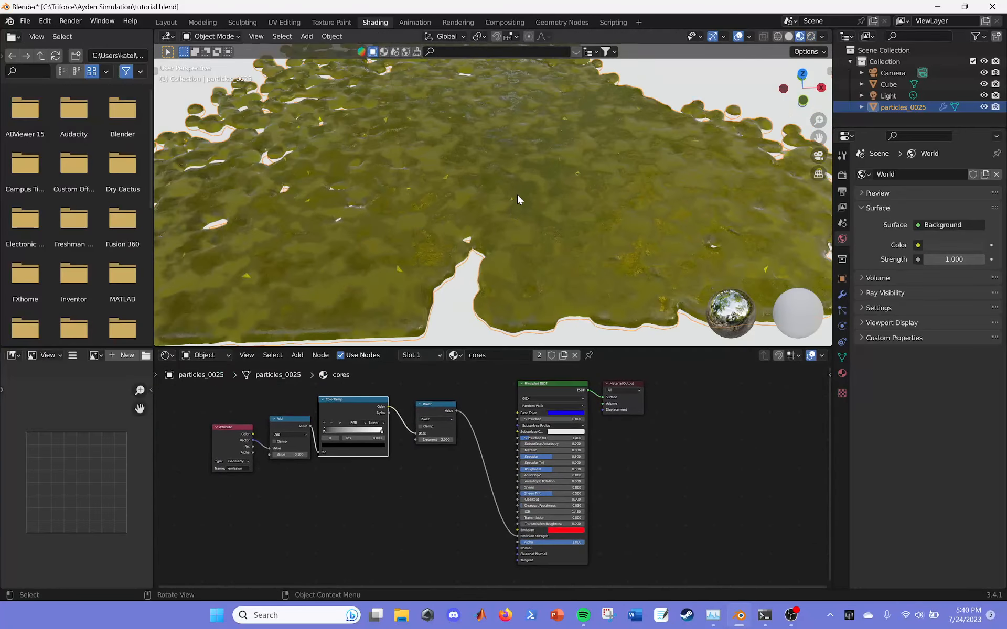
pyautogui.press('z')
pyautogui.click(522, 152)
pyautogui.scroll(1, 426, 439)
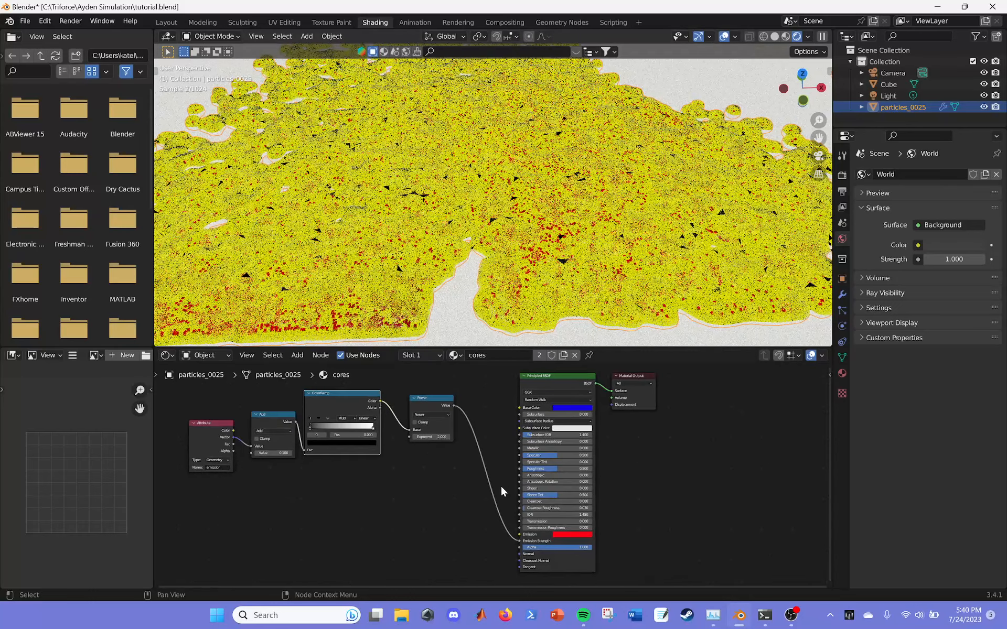
# Change the cores material's Power node to Multiply with a value of 0.05.
pyautogui.moveTo(578, 472); pyautogui.dragTo(543, 473, button='middle')
pyautogui.click(401, 417)
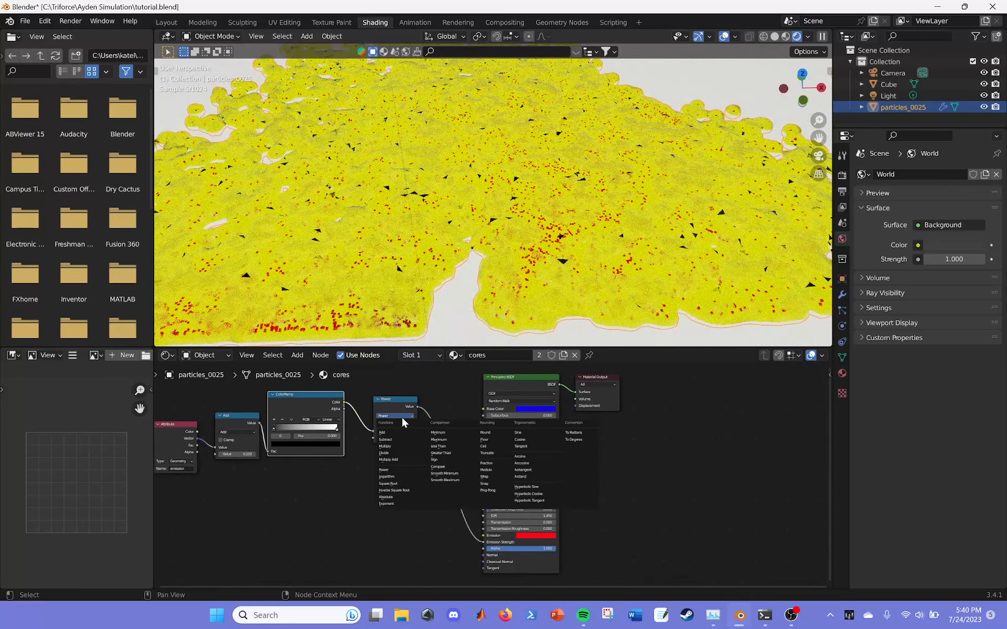
pyautogui.click(395, 447)
pyautogui.press('Return')
pyautogui.moveTo(319, 410); pyautogui.dragTo(324, 411)
pyautogui.write('0.05')
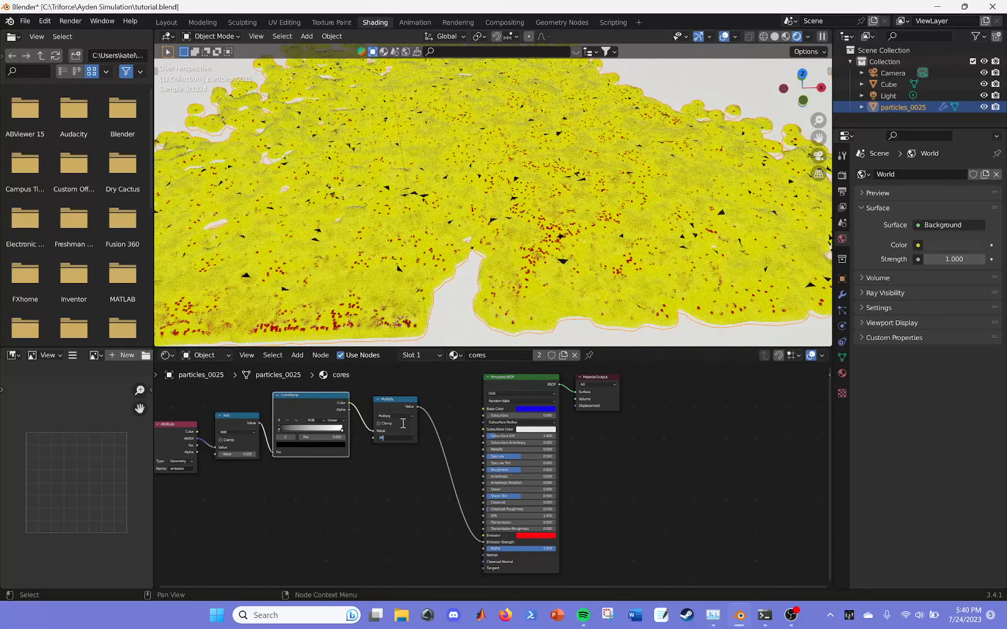
pyautogui.press('Return')
# Set the cores material's Multiply value to 0.5.
pyautogui.scroll(6, 445, 234)
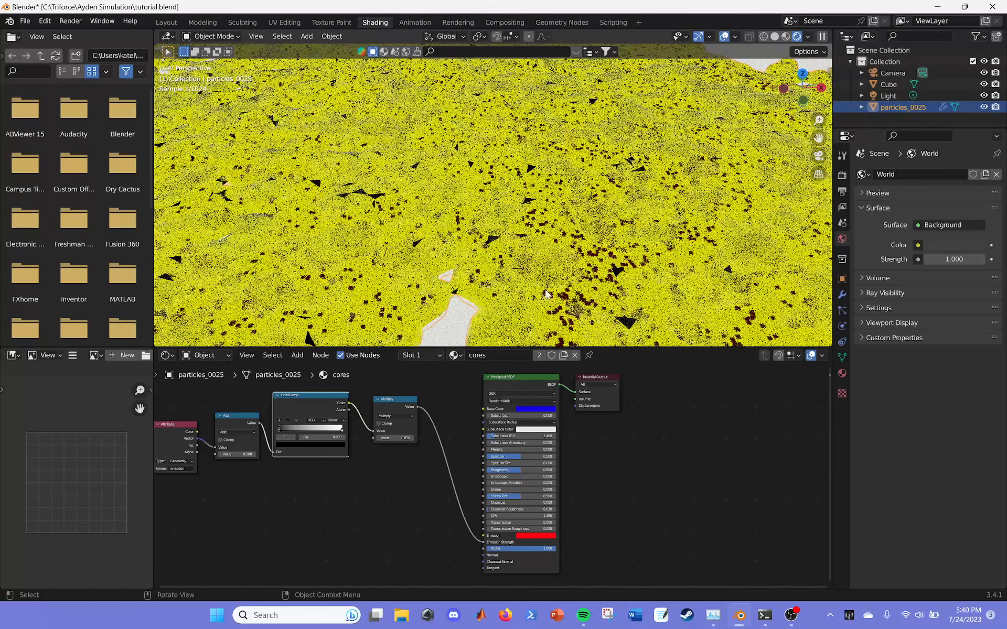
pyautogui.click(411, 440)
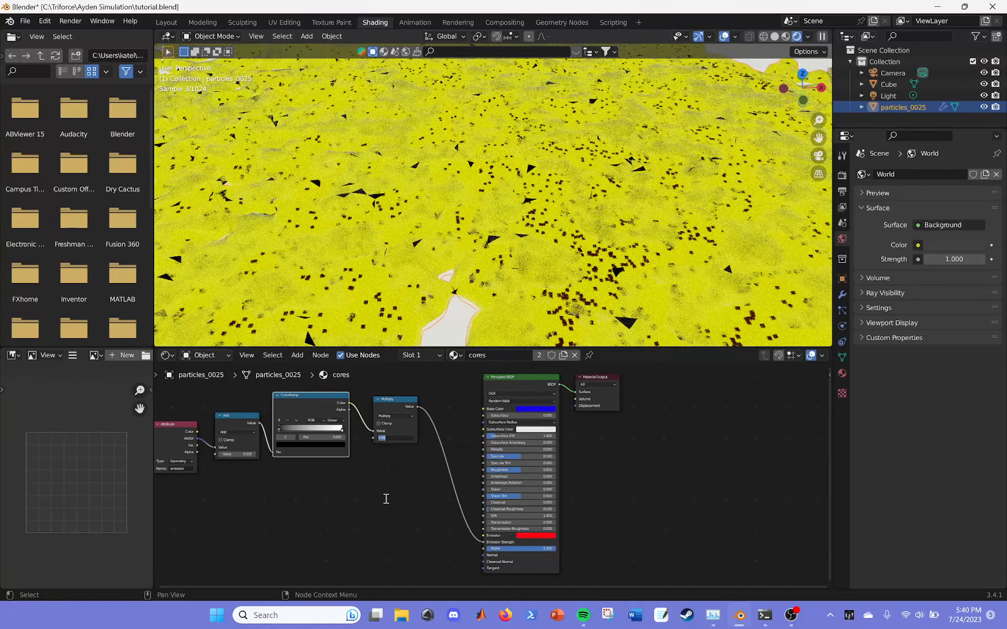
pyautogui.write('0.5')
pyautogui.press('Return')
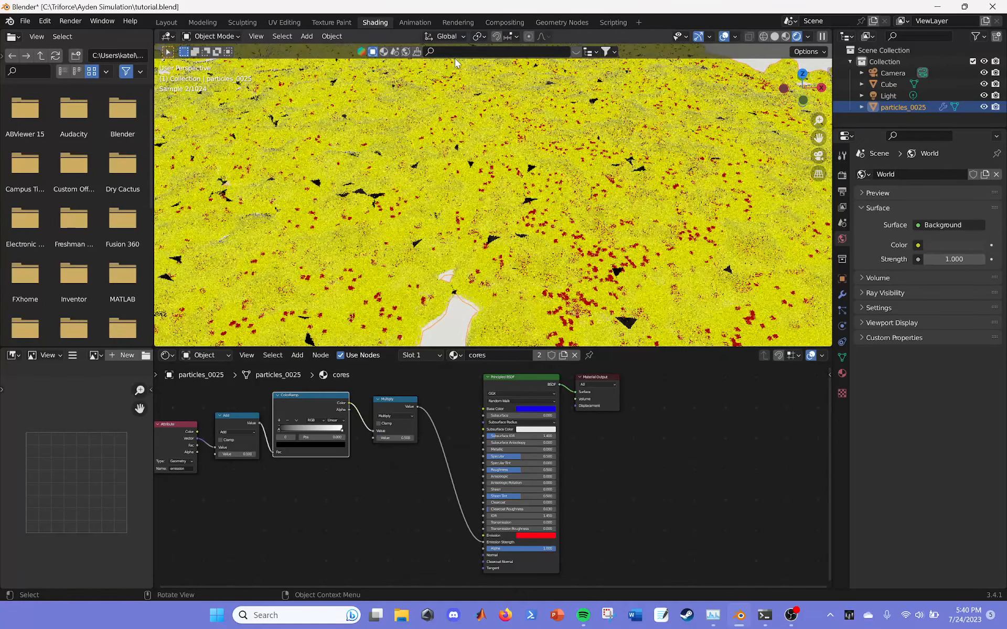
# Show the Ice material of the particle mesh and set its Principled BSDF Emission Strength to 0.
pyautogui.click(577, 22)
pyautogui.click(374, 22)
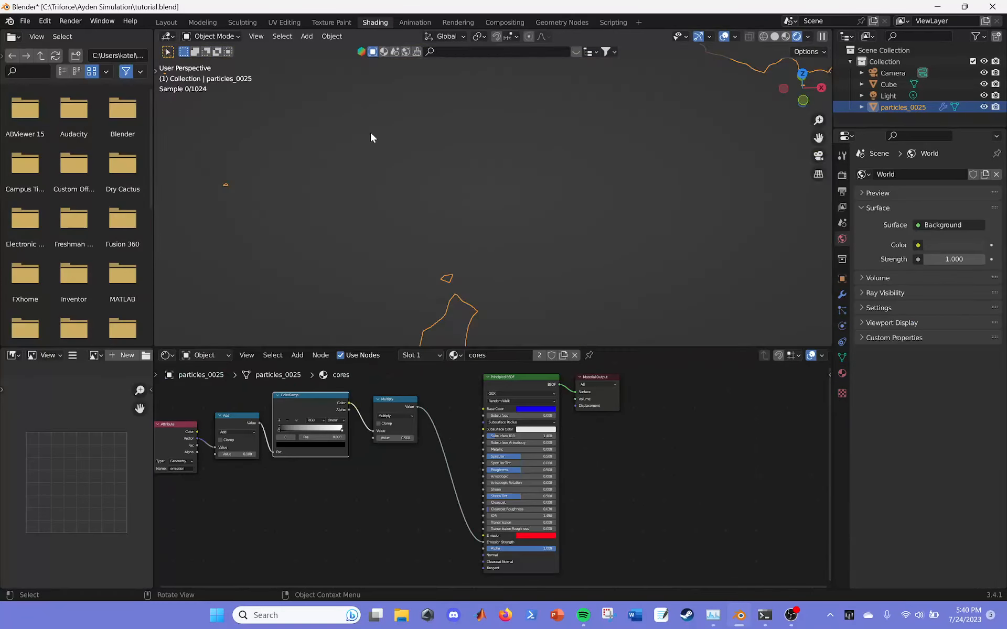
pyautogui.click(454, 355)
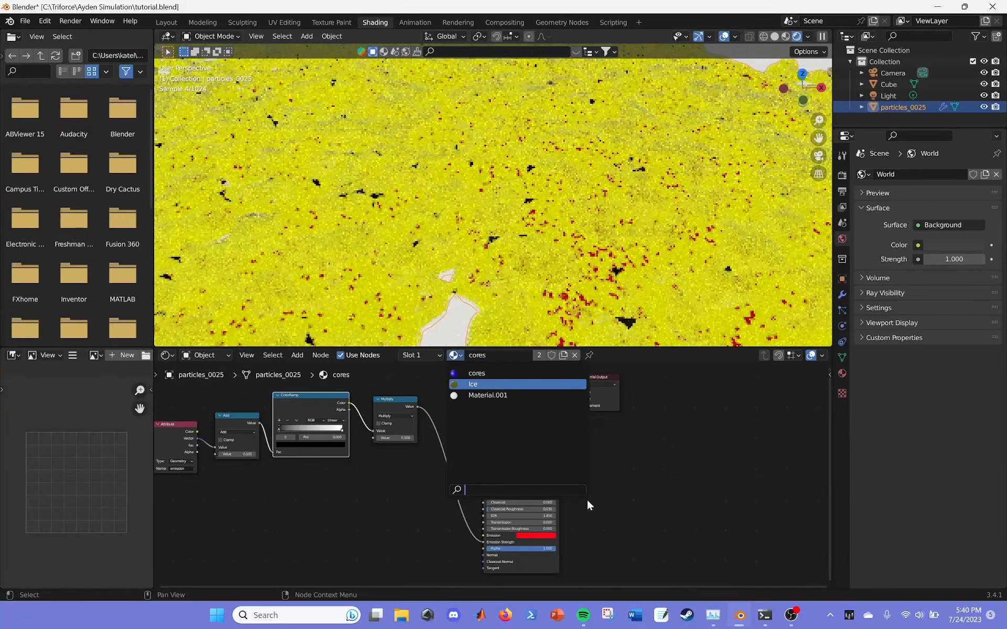
pyautogui.click(509, 387)
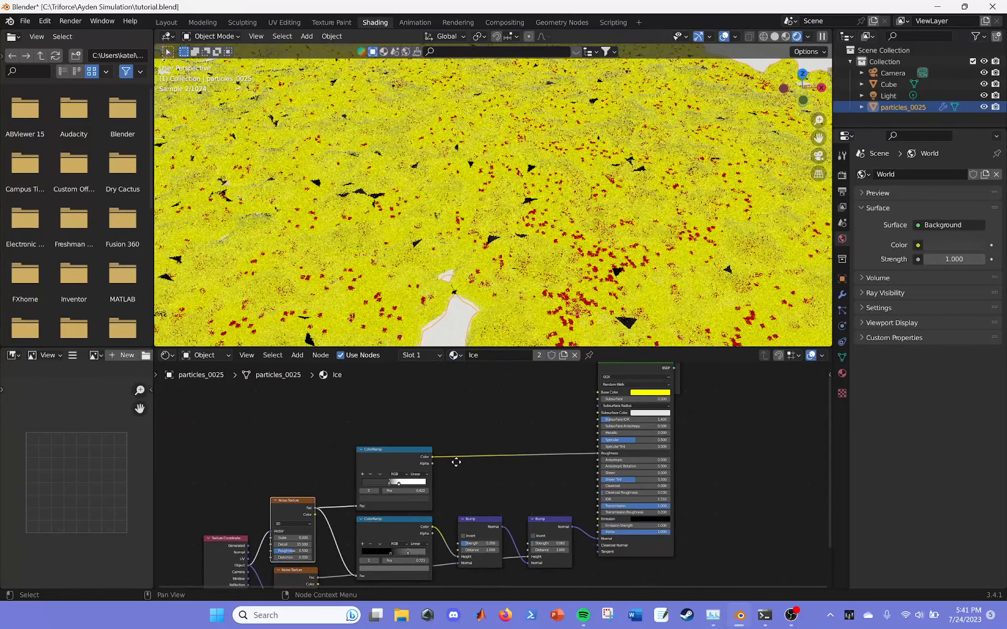
pyautogui.scroll(4, 495, 426)
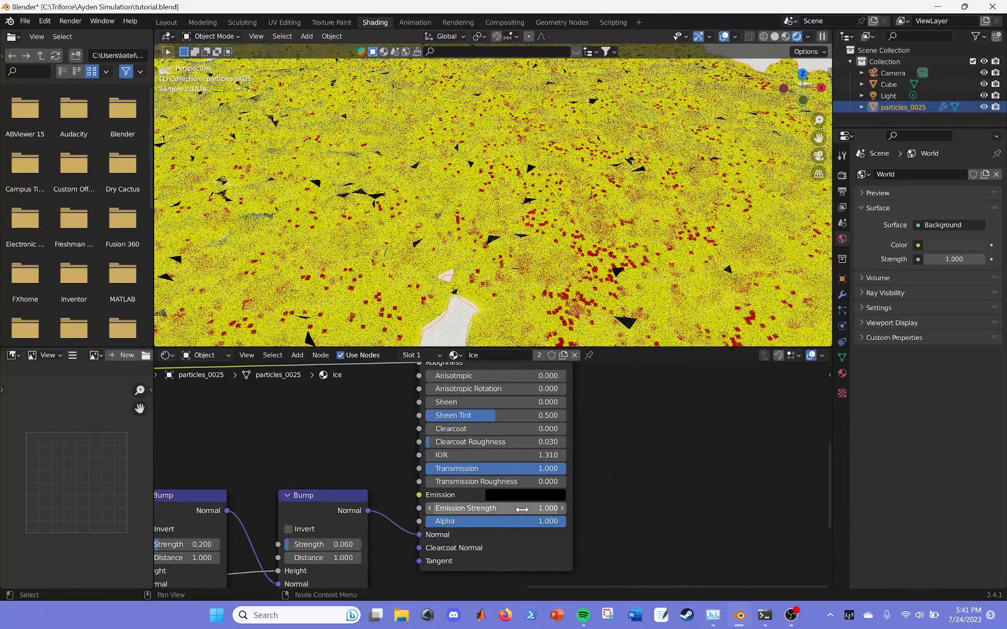
pyautogui.click(520, 510)
pyautogui.write('0')
pyautogui.press('Return')
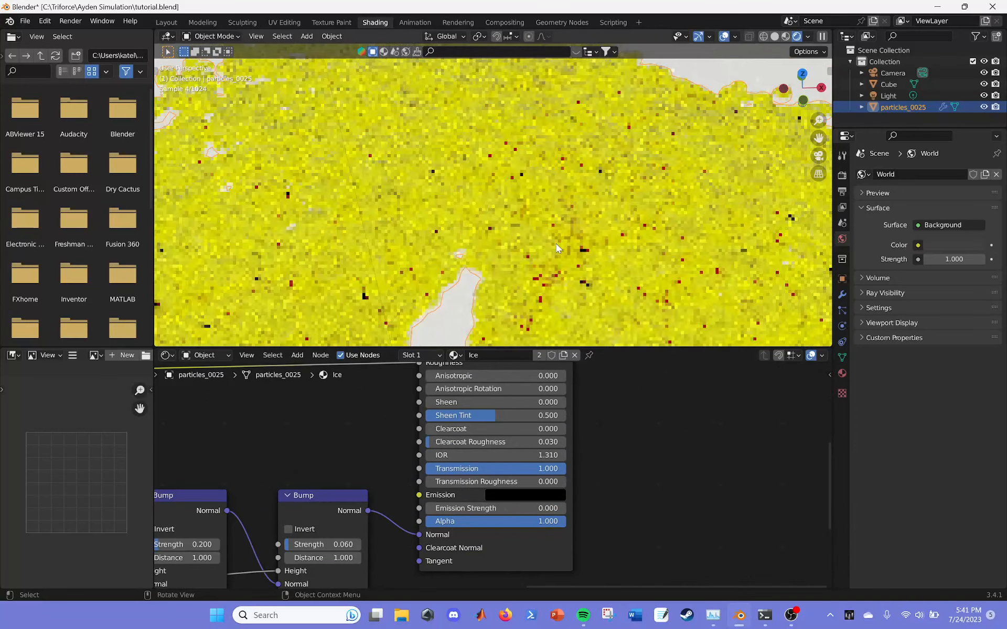
# Delete the Light object from the scene and keep the particle mesh selected.
pyautogui.scroll(-5, 557, 246)
pyautogui.click(888, 96)
pyautogui.press('Delete')
pyautogui.moveTo(502, 239); pyautogui.dragTo(608, 184, button='middle')
pyautogui.click(521, 247)
pyautogui.click(647, 105)
pyautogui.hotkey('ctrl', 'z')
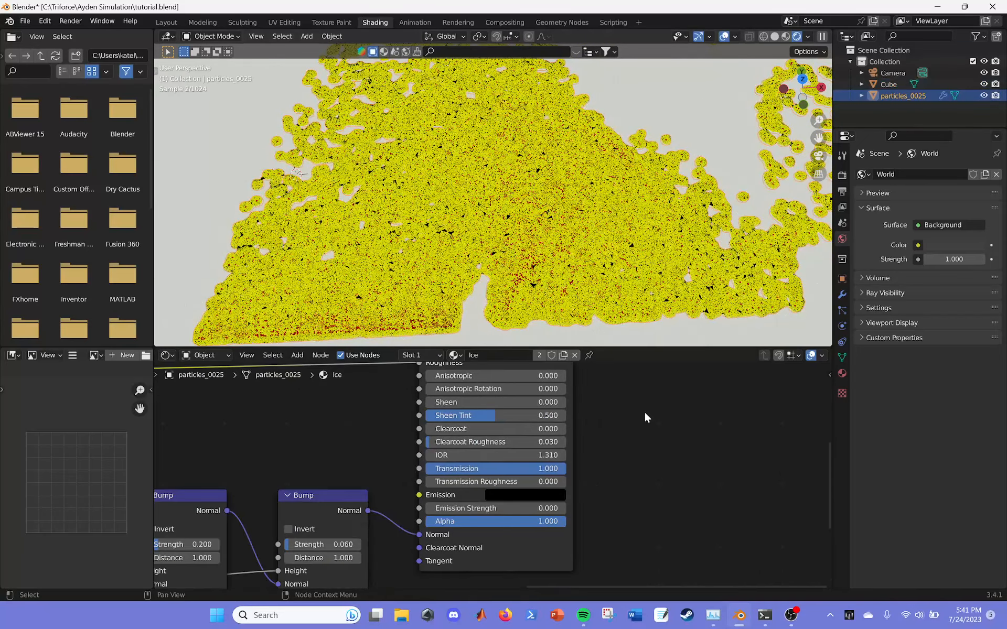
# Darken the Ice material's Base Color to a dark yellow.
pyautogui.moveTo(662, 412); pyautogui.dragTo(581, 614, button='middle')
pyautogui.click(461, 444)
pyautogui.click(511, 311)
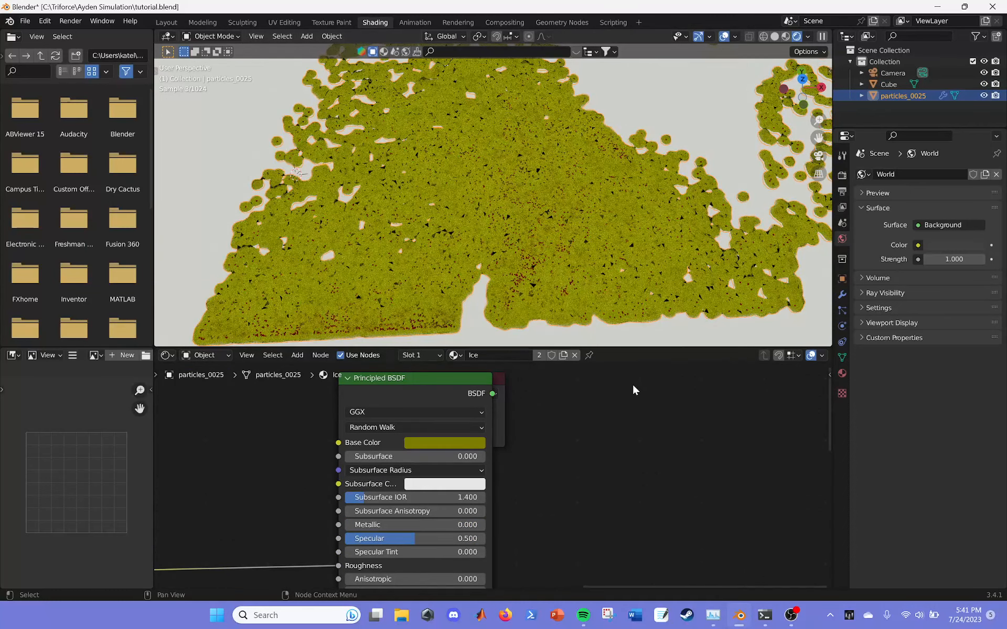
# Search the online material library for carbon fiber and apply the Carbon Fiber Procedural material to the floor Cube.
pyautogui.click(668, 121)
pyautogui.scroll(4, 472, 210)
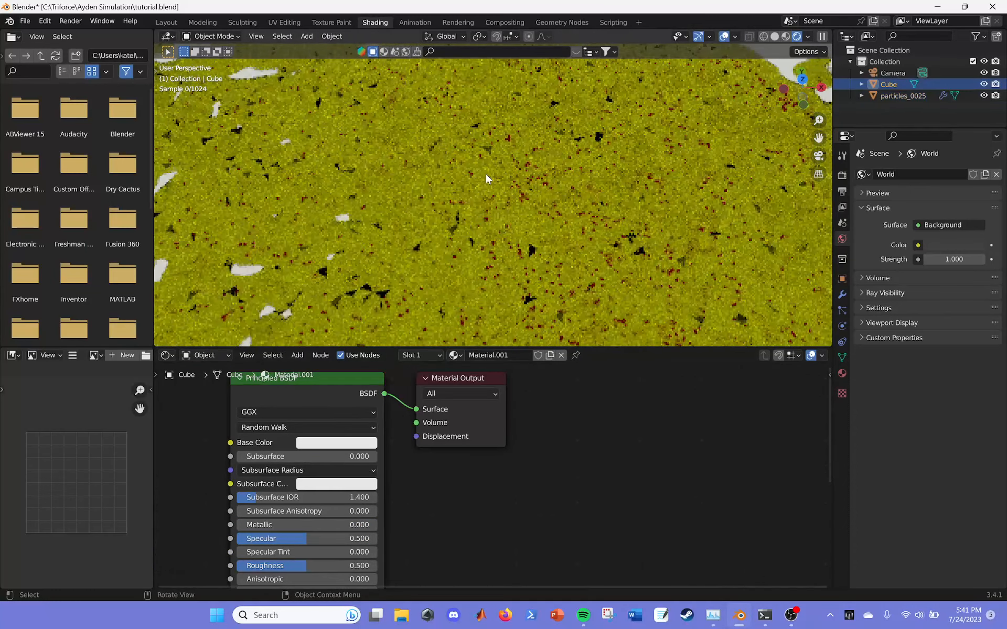
pyautogui.scroll(-9, 484, 170)
pyautogui.click(449, 52)
pyautogui.write('car')
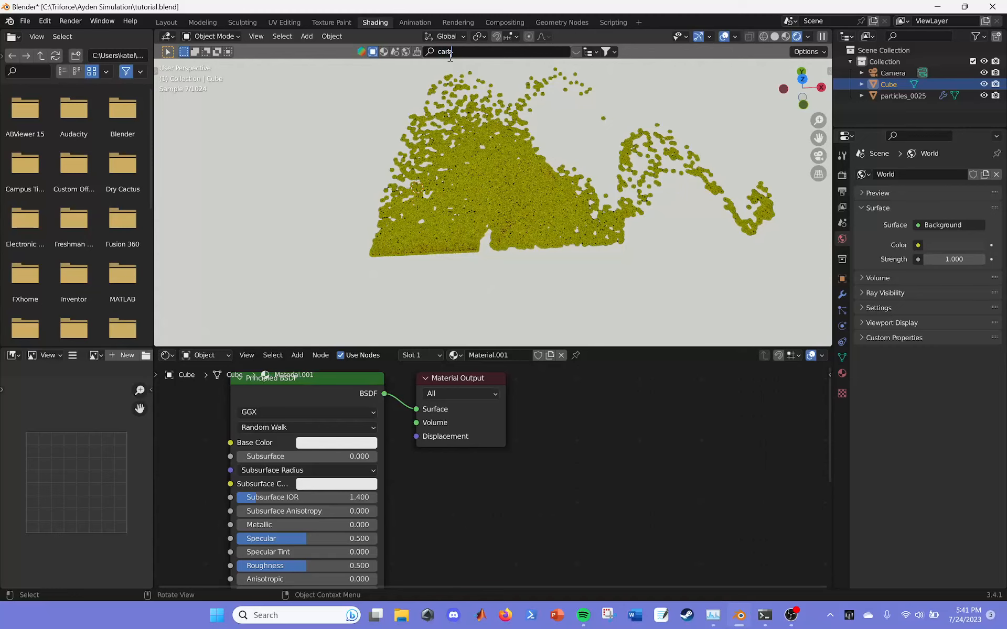
pyautogui.write('bon fibe')
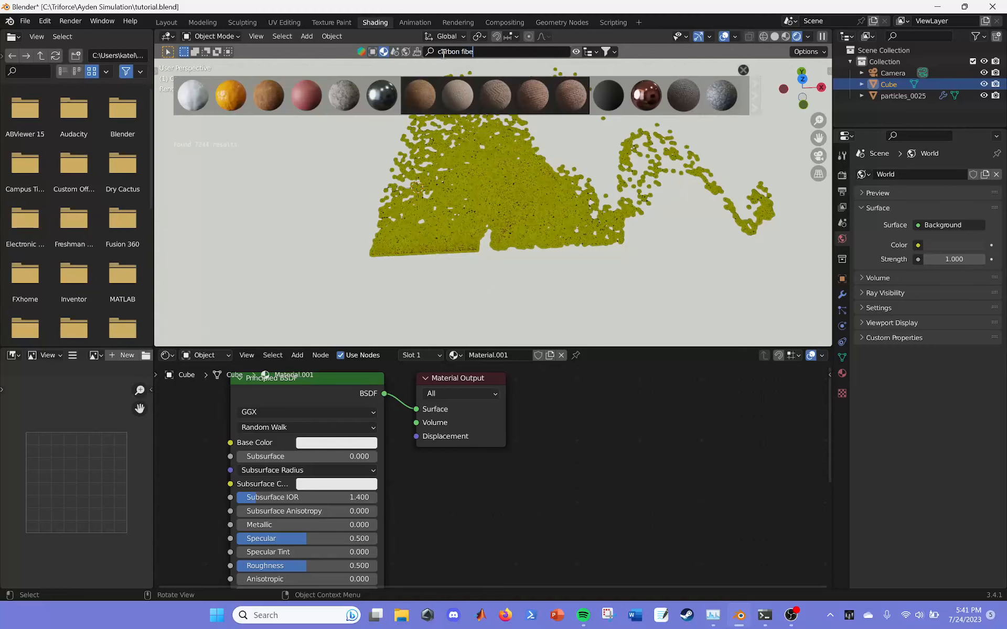
pyautogui.write('r')
pyautogui.click(219, 94)
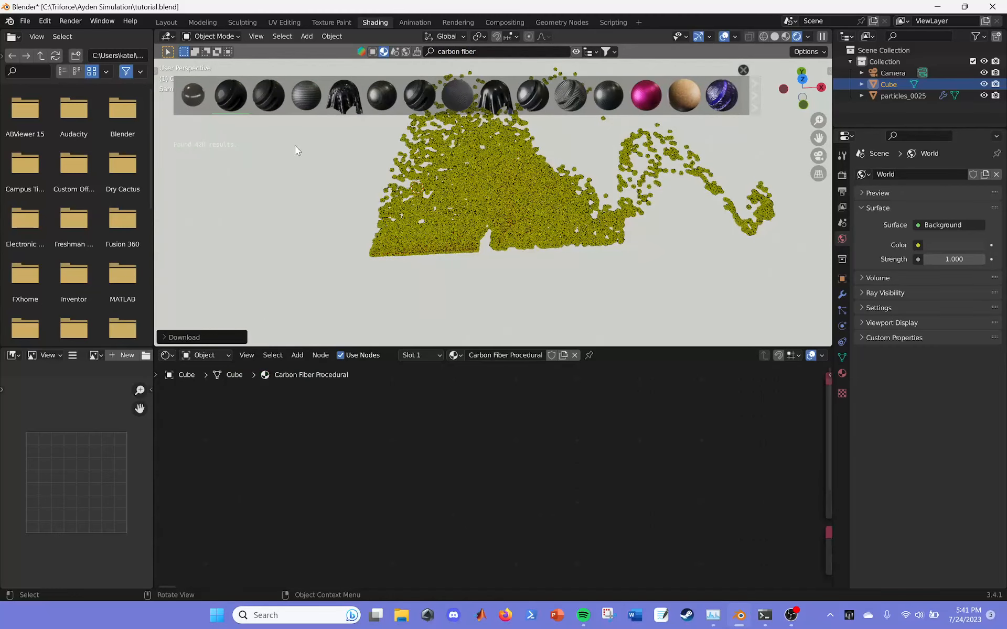
pyautogui.click(442, 184)
pyautogui.scroll(4, 550, 415)
pyautogui.scroll(3, 583, 472)
pyautogui.moveTo(582, 472); pyautogui.dragTo(630, 467, button='middle')
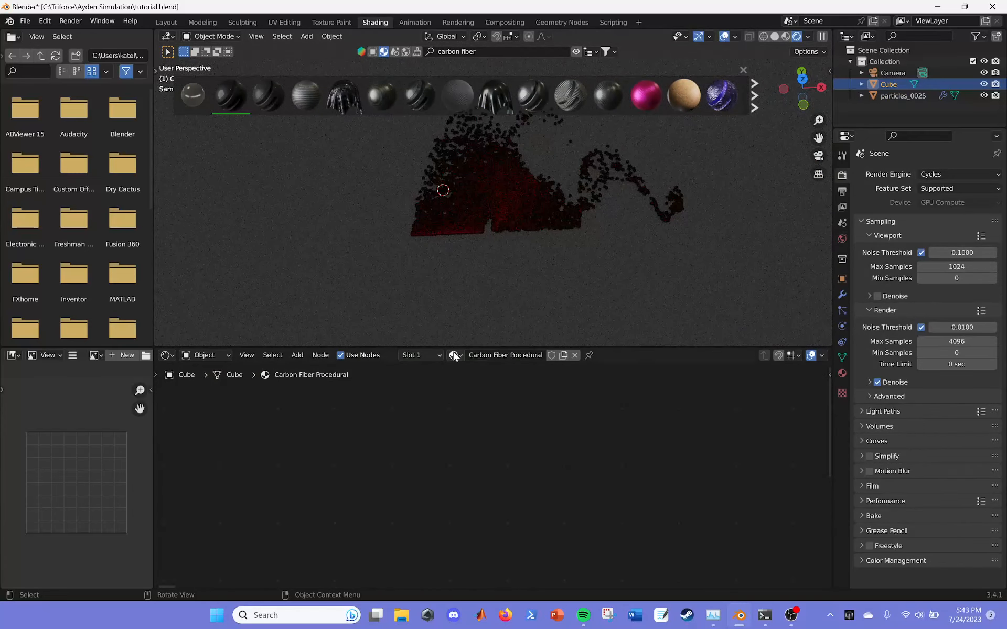
# Assign Material.001 to the floor Cube again and darken its Base Color.
pyautogui.click(454, 355)
pyautogui.click(488, 384)
pyautogui.click(579, 435)
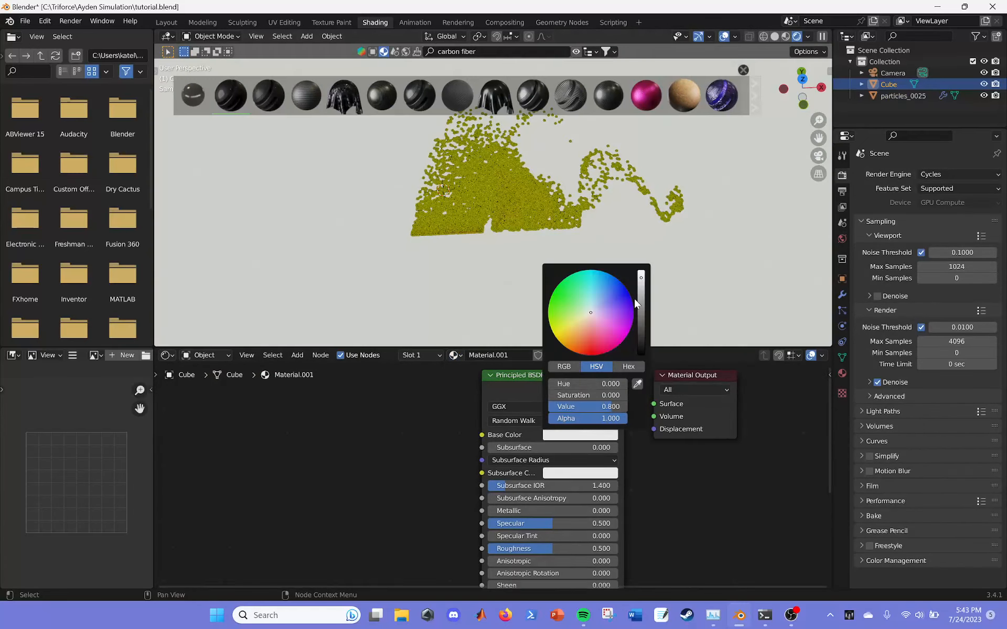
pyautogui.moveTo(640, 297); pyautogui.dragTo(641, 335)
# Lower Material.001's Emission Strength and lighten its Base Color to a medium gray.
pyautogui.moveTo(592, 529); pyautogui.dragTo(557, 425, button='middle')
pyautogui.moveTo(540, 582); pyautogui.dragTo(482, 582)
pyautogui.moveTo(547, 451); pyautogui.dragTo(546, 535, button='middle')
pyautogui.click(552, 414)
pyautogui.moveTo(603, 317); pyautogui.dragTo(602, 282)
pyautogui.scroll(7, 543, 205)
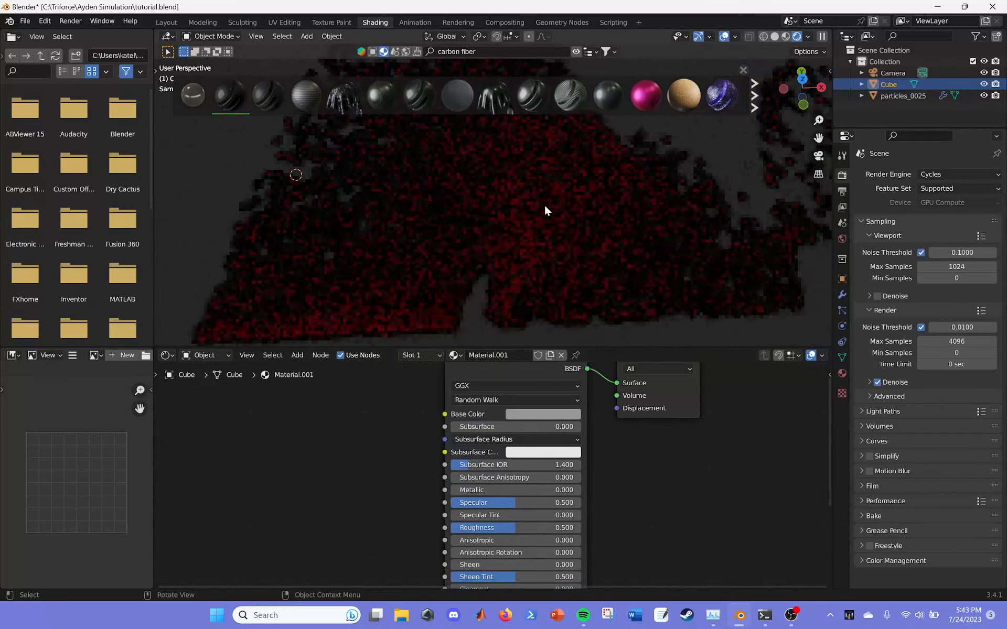
pyautogui.scroll(-5, 546, 207)
# Add a point light and, in the Layout workspace, move it to about X 6.22 m, Y 1.91 m, Z 2.70 m.
pyautogui.click(306, 36)
pyautogui.moveTo(323, 190)
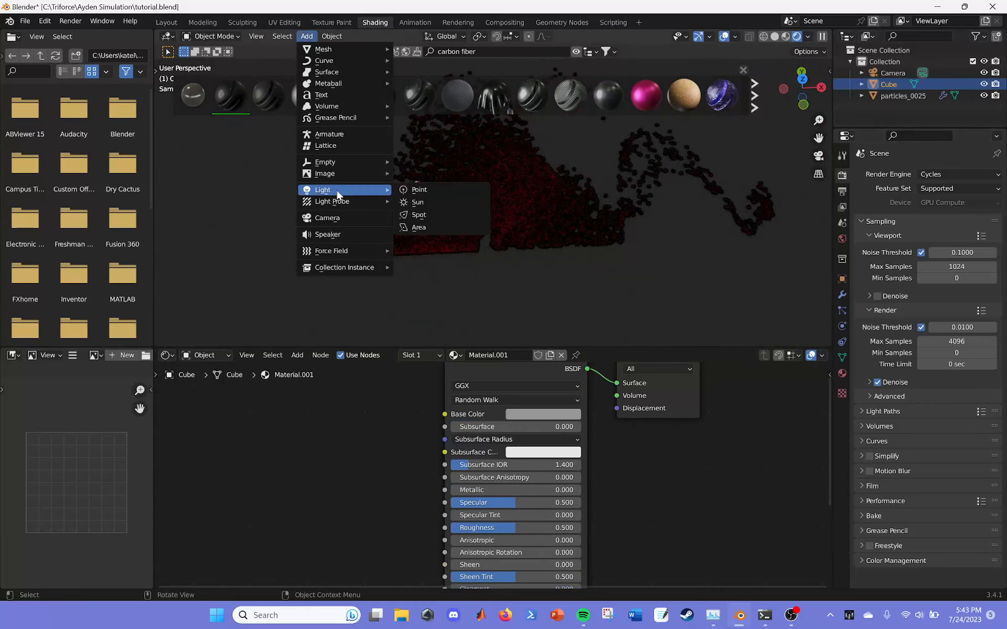
pyautogui.click(419, 189)
pyautogui.click(166, 22)
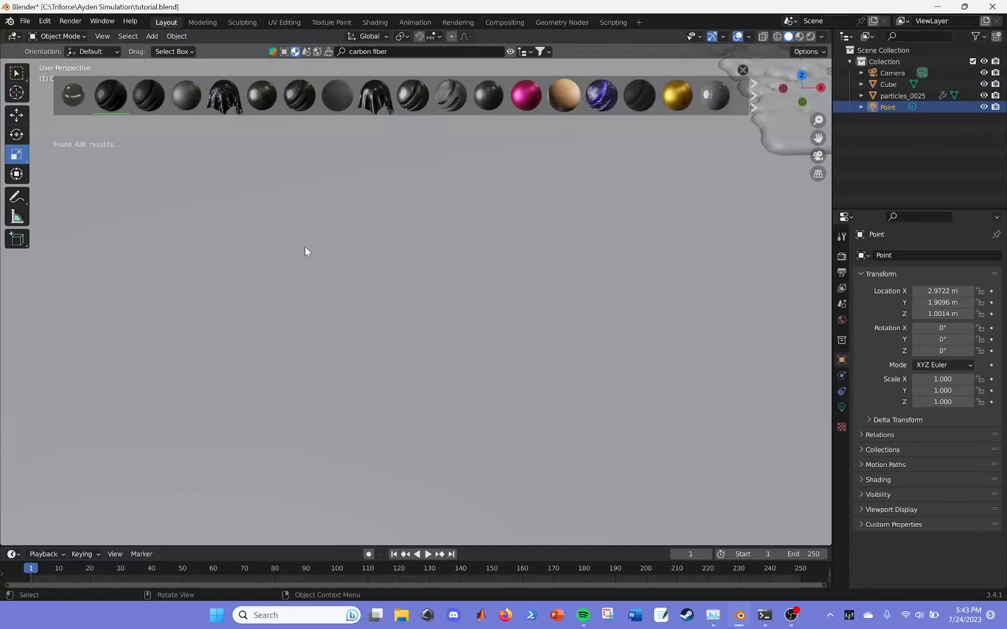
pyautogui.moveTo(528, 169); pyautogui.dragTo(530, 161, button='middle')
pyautogui.click(16, 115)
pyautogui.moveTo(395, 193)
pyautogui.mouseDown()
pyautogui.moveTo(394, 148)
pyautogui.moveTo(447, 168)
pyautogui.mouseUp()
pyautogui.moveTo(461, 183); pyautogui.dragTo(420, 207, button='middle')
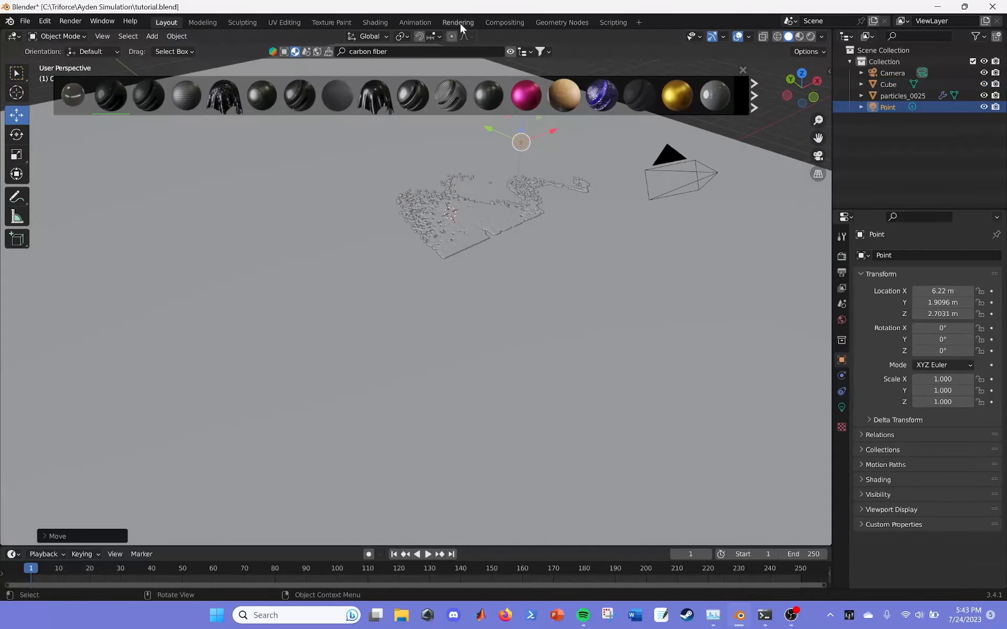
# In the Shading workspace, show the particle mesh's Ice material and raise its Base Color Value to 1.000.
pyautogui.click(375, 23)
pyautogui.moveTo(557, 221); pyautogui.dragTo(516, 252, button='middle')
pyautogui.scroll(8, 550, 218)
pyautogui.scroll(-4, 528, 241)
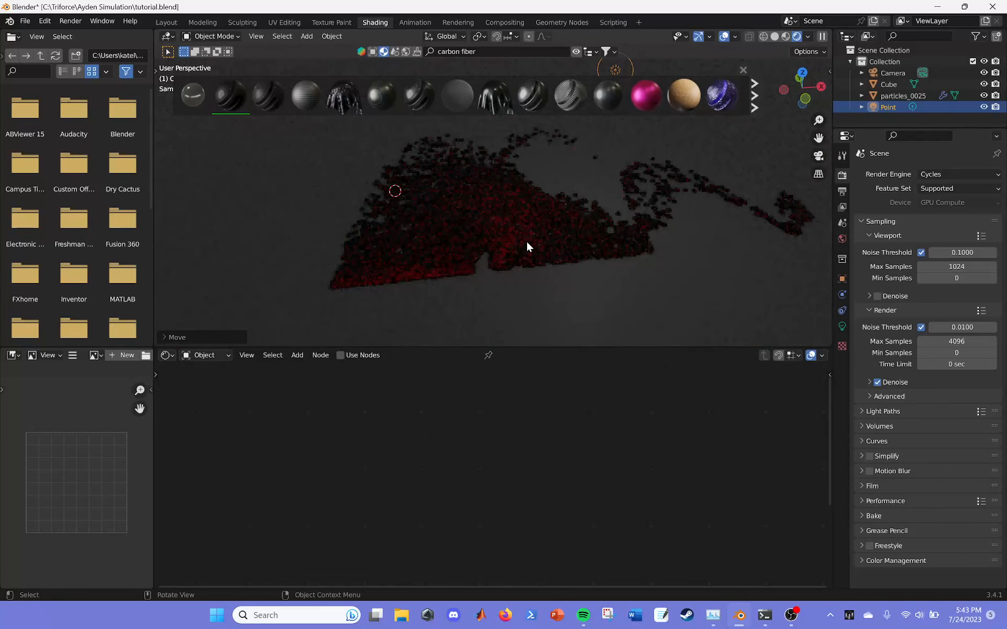
pyautogui.click(527, 242)
pyautogui.scroll(-2, 466, 468)
pyautogui.scroll(-2, 464, 464)
pyautogui.click(453, 355)
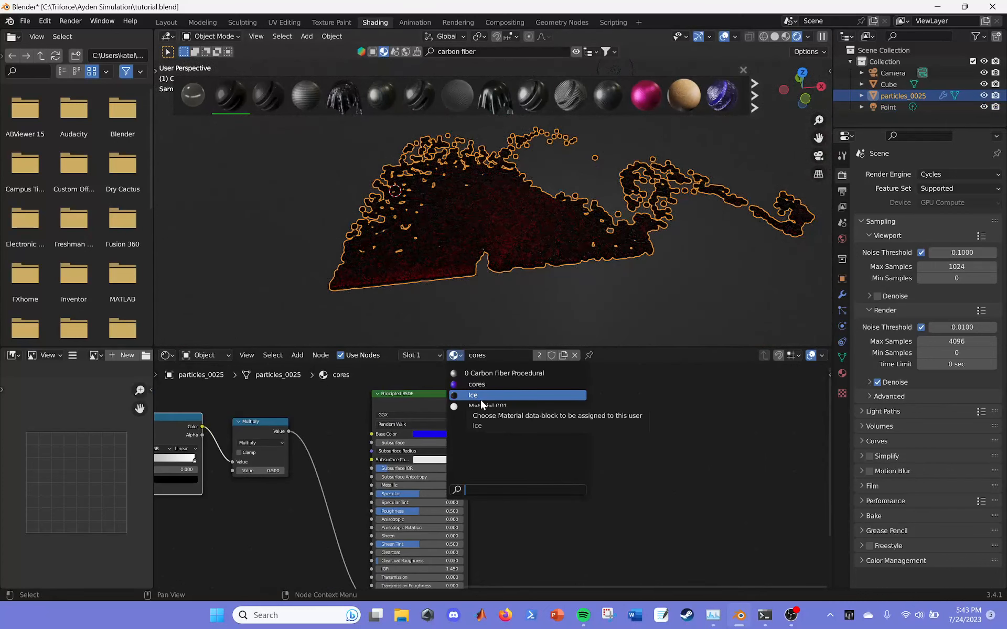
pyautogui.click(480, 398)
pyautogui.click(599, 436)
pyautogui.moveTo(635, 349); pyautogui.dragTo(635, 320)
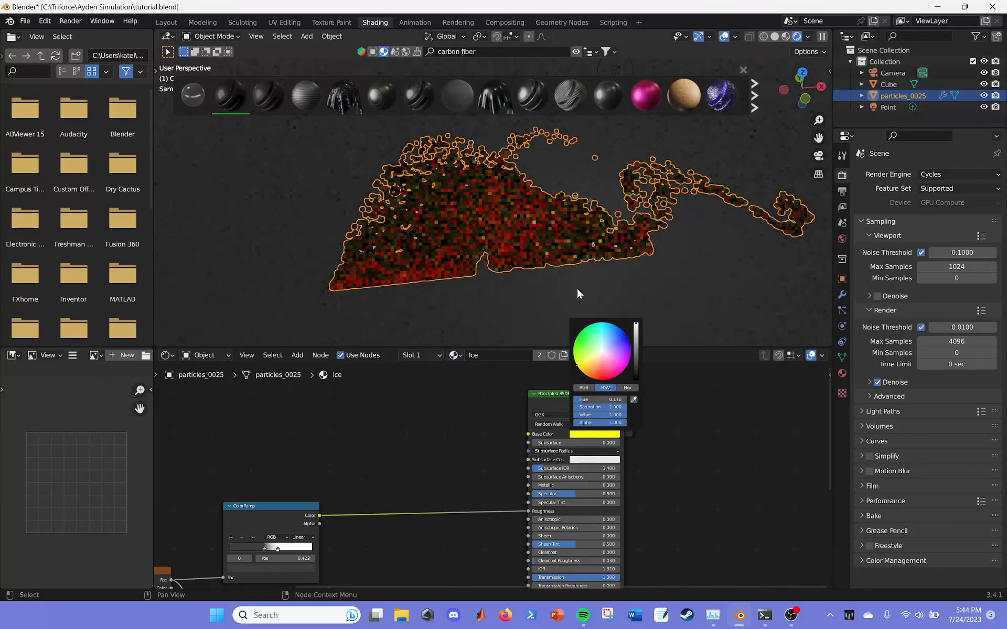
# Show the particle mesh's cores material and add a second ColorRamp node below the existing node chain.
pyautogui.click(533, 278)
pyautogui.click(533, 279)
pyautogui.click(454, 355)
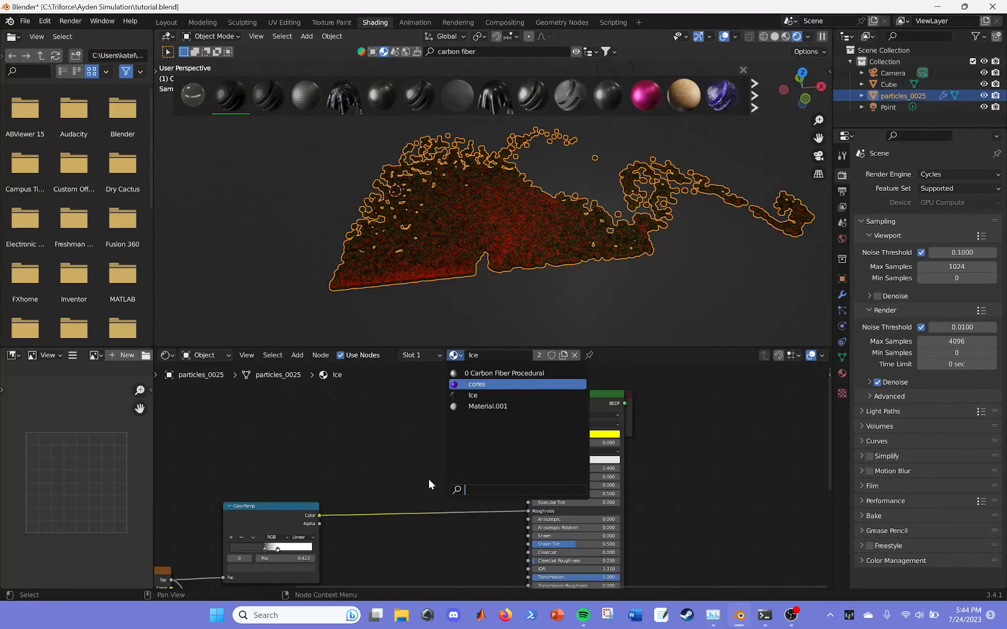
pyautogui.click(476, 384)
pyautogui.moveTo(245, 474); pyautogui.dragTo(402, 442, button='middle')
pyautogui.click(297, 356)
pyautogui.click(316, 370)
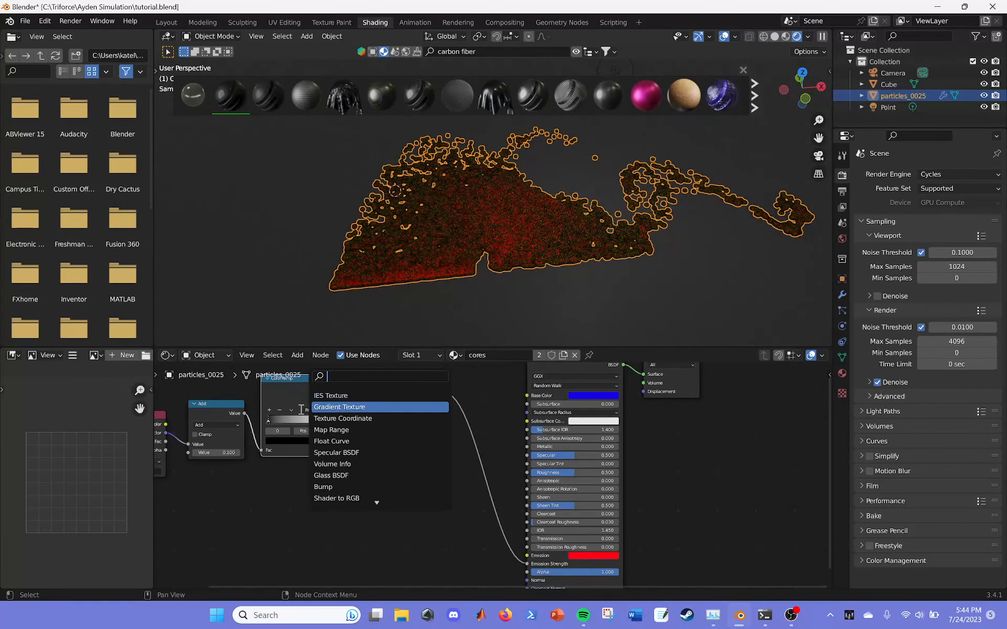
pyautogui.write('col')
pyautogui.press('Return')
pyautogui.click(319, 551)
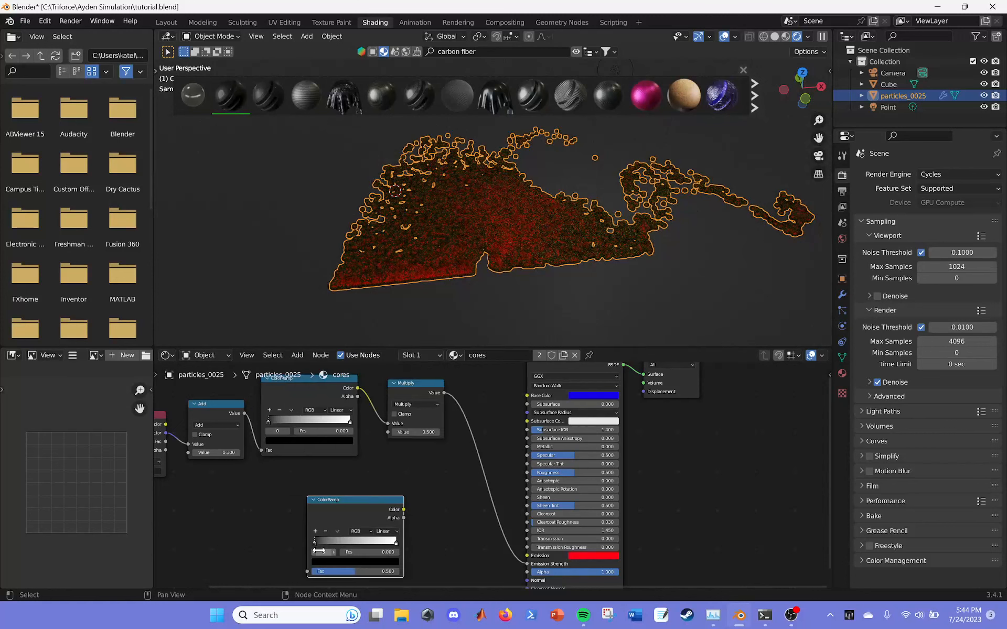
# Color the new ColorRamp from red through a yellow middle stop at 0.500 to white.
pyautogui.click(330, 563)
pyautogui.moveTo(350, 490); pyautogui.dragTo(348, 513)
pyautogui.click(396, 542)
pyautogui.click(390, 562)
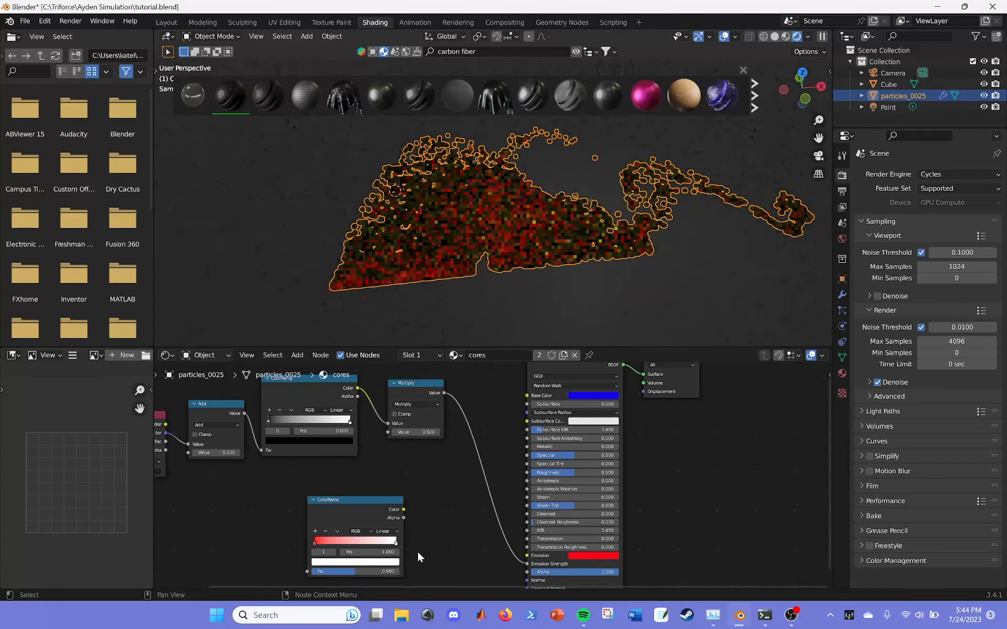
pyautogui.click(363, 562)
pyautogui.click(320, 495)
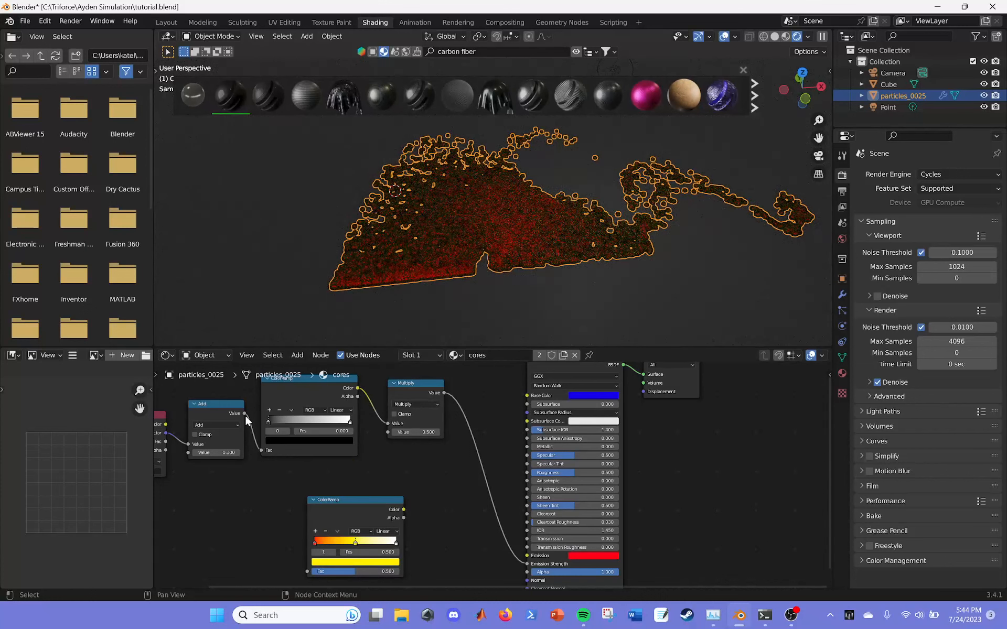
# Feed the Add node's Value into the new ColorRamp, switch that math node to Multiply, and connect the ramp's Color to the shader's Emission.
pyautogui.moveTo(244, 414); pyautogui.dragTo(308, 571)
pyautogui.click(213, 407)
pyautogui.click(217, 444)
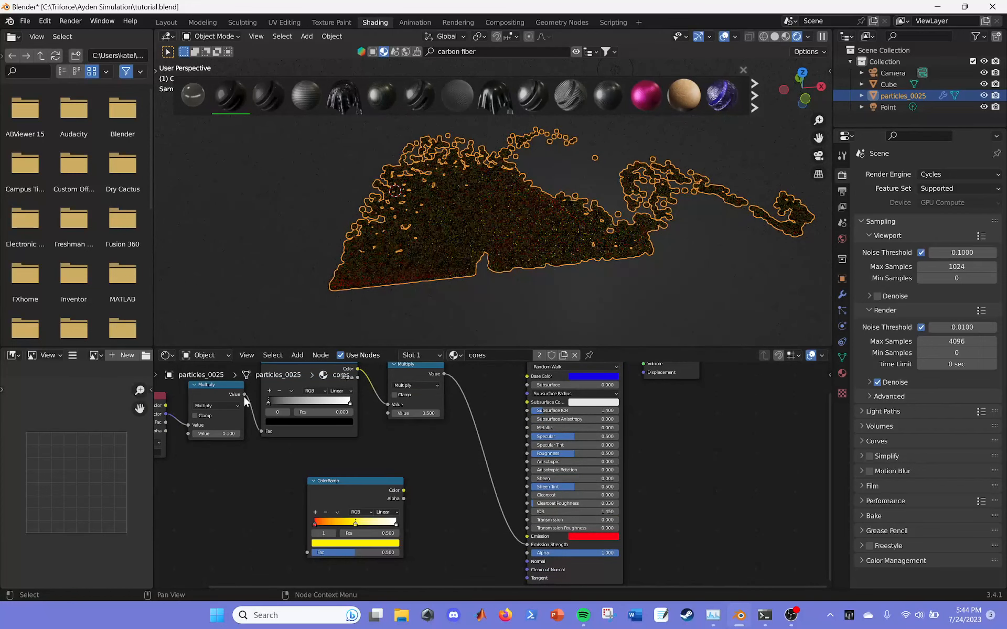
pyautogui.moveTo(401, 495); pyautogui.dragTo(376, 507, button='middle')
pyautogui.moveTo(402, 502); pyautogui.dragTo(502, 548)
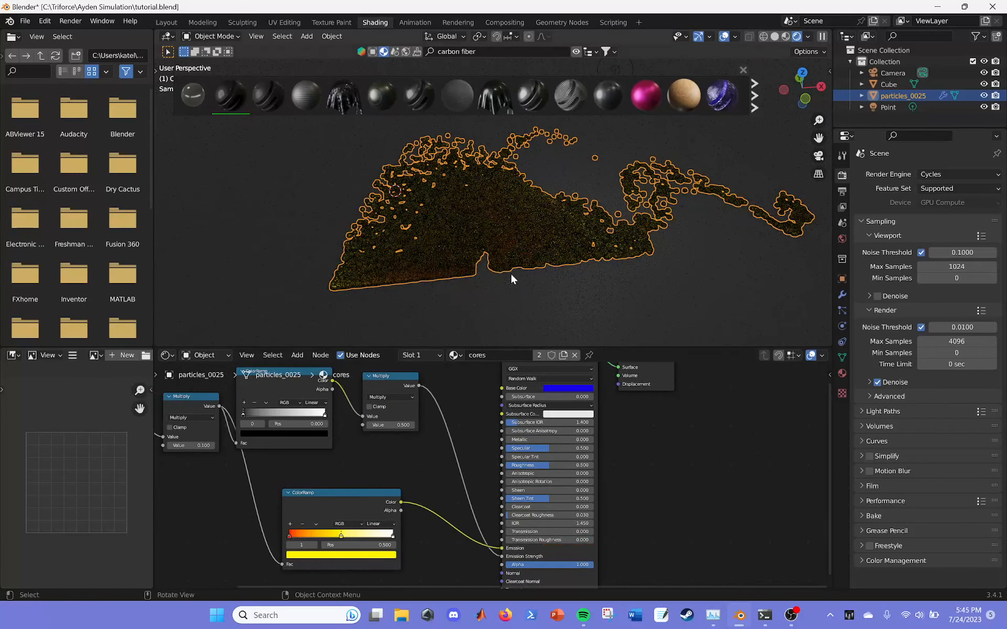
# In the Geometry Nodes workspace, disconnect the Ice Set Material node from Join Geometry so only the glowing cores are output.
pyautogui.scroll(2, 473, 260)
pyautogui.scroll(3, 576, 257)
pyautogui.scroll(-3, 550, 246)
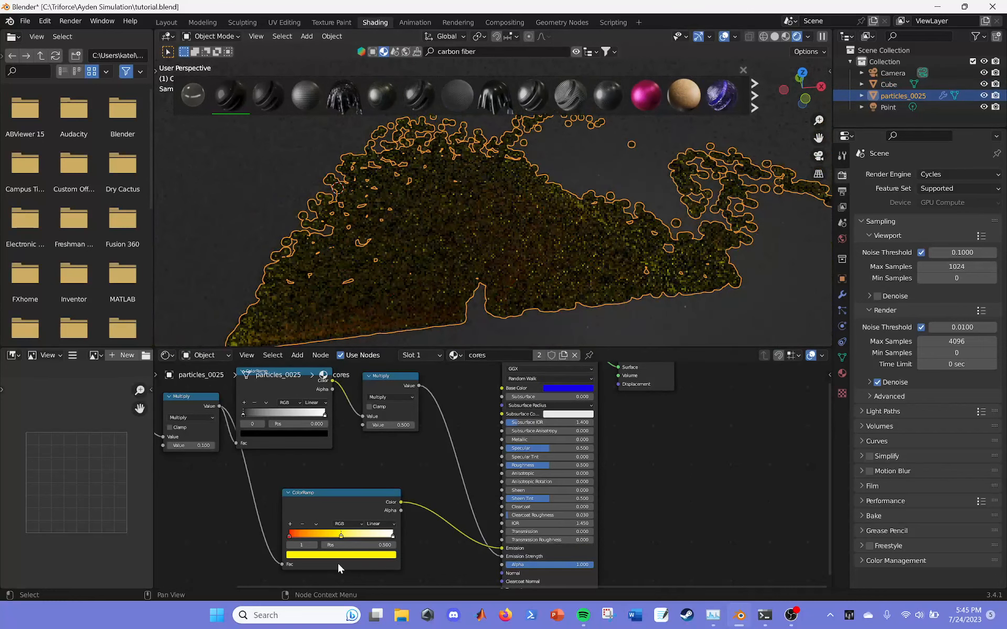
pyautogui.click(740, 261)
pyautogui.click(503, 290)
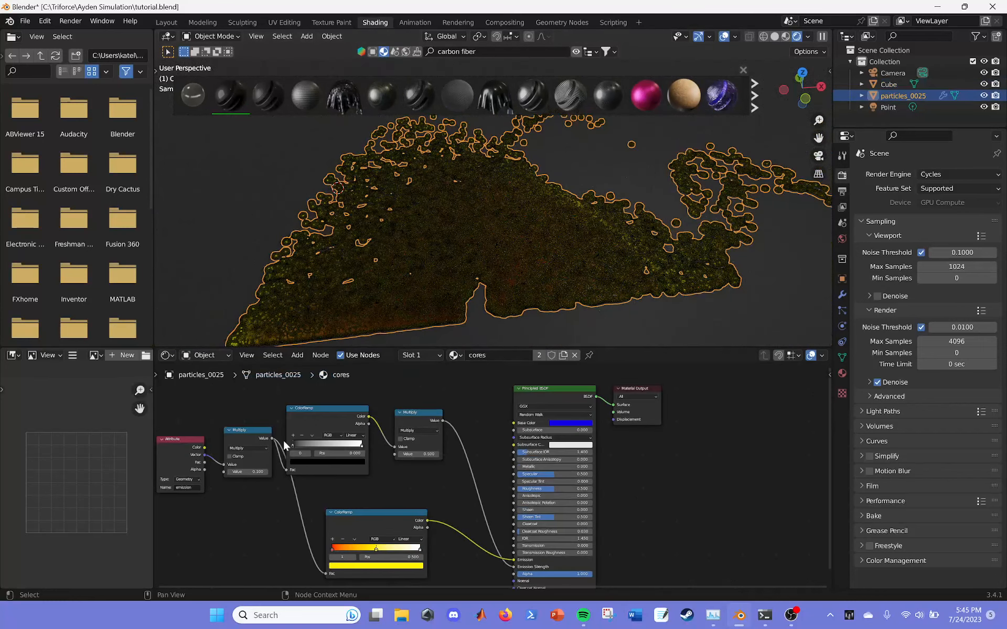
pyautogui.moveTo(496, 237); pyautogui.dragTo(562, 20, button='middle')
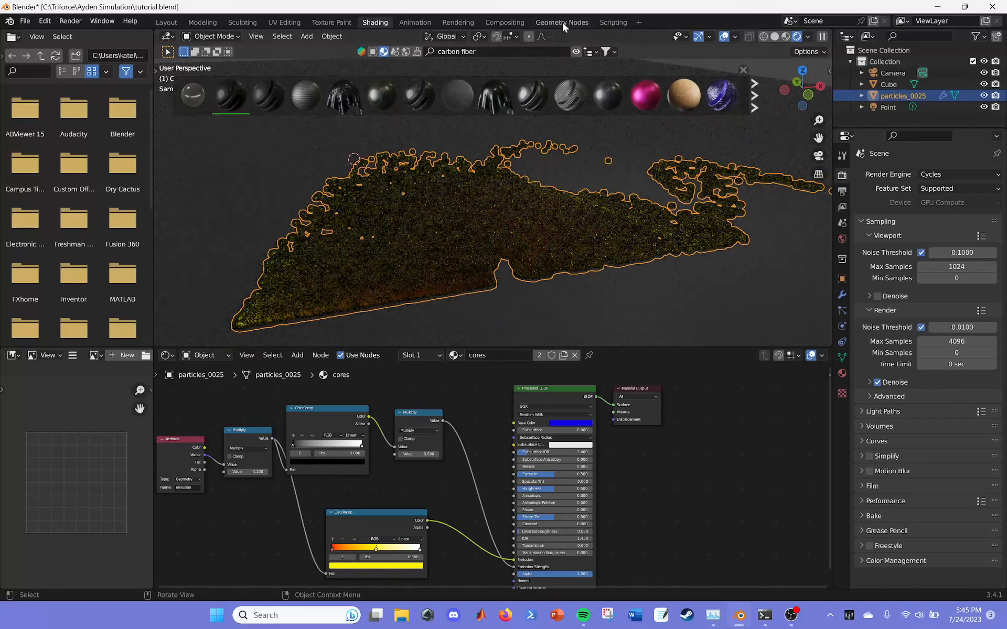
pyautogui.click(562, 23)
pyautogui.scroll(-3, 456, 430)
pyautogui.scroll(7, 458, 430)
pyautogui.moveTo(480, 427); pyautogui.dragTo(462, 405)
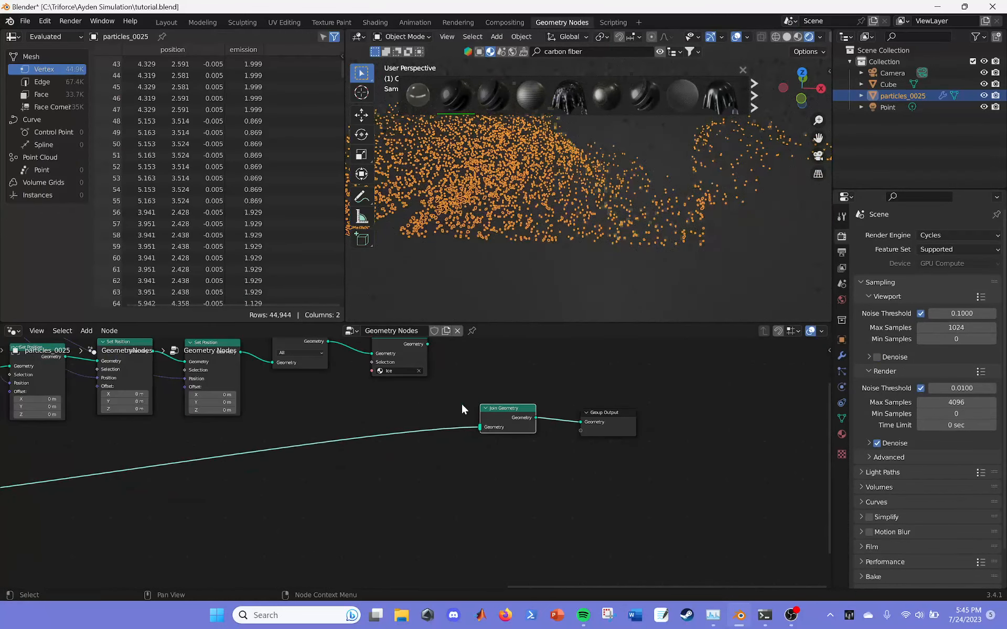
# Reconnect the particle mesh's Ice Set Material node to Join Geometry and return to the mesh in the Shading workspace.
pyautogui.click(709, 127)
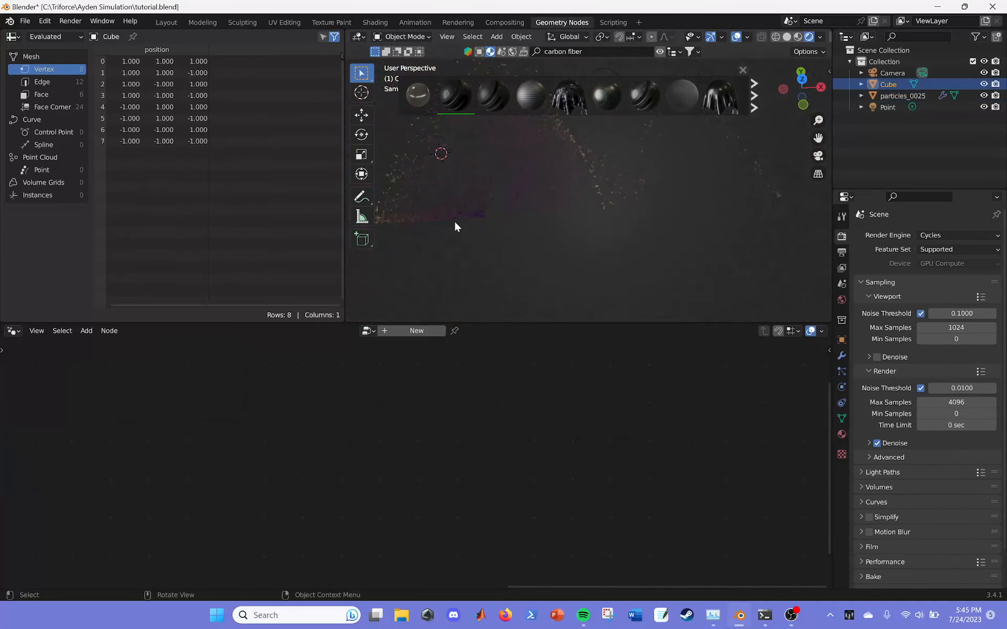
pyautogui.click(543, 194)
pyautogui.moveTo(493, 398); pyautogui.dragTo(480, 411, button='middle')
pyautogui.moveTo(415, 359); pyautogui.dragTo(468, 442)
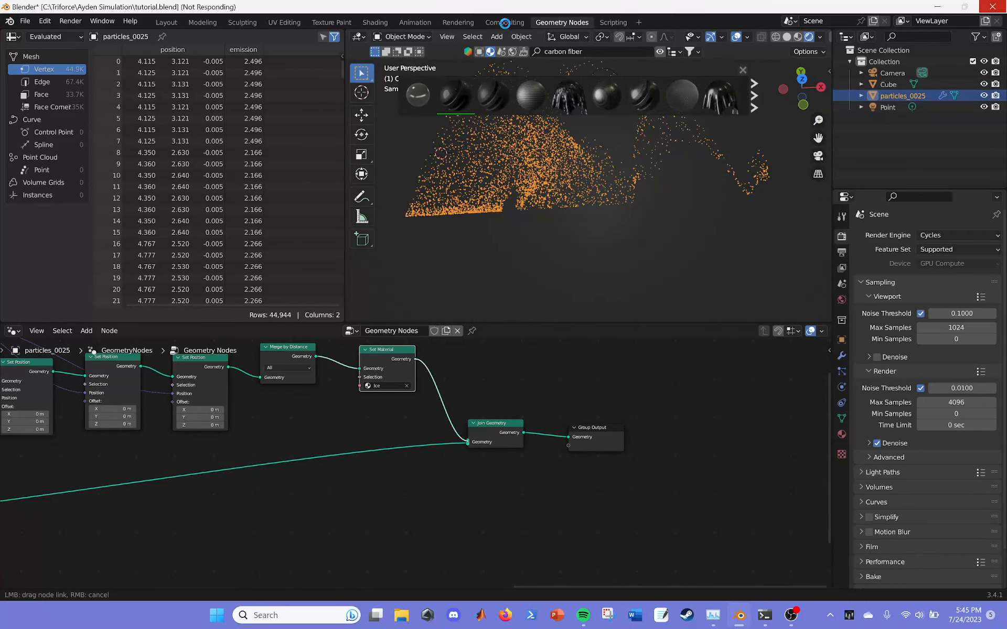
pyautogui.click(504, 22)
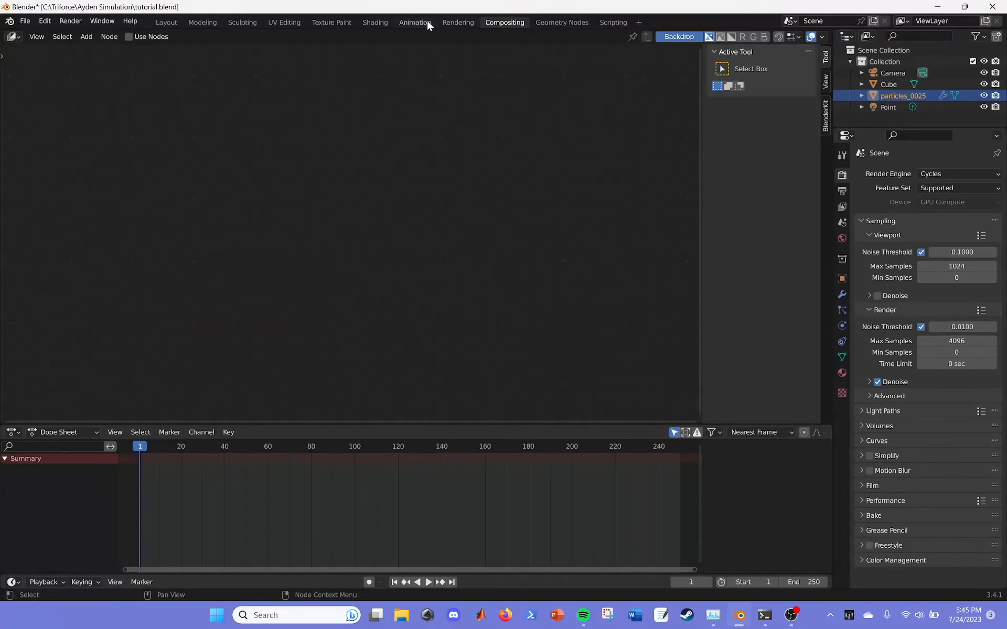
pyautogui.click(375, 22)
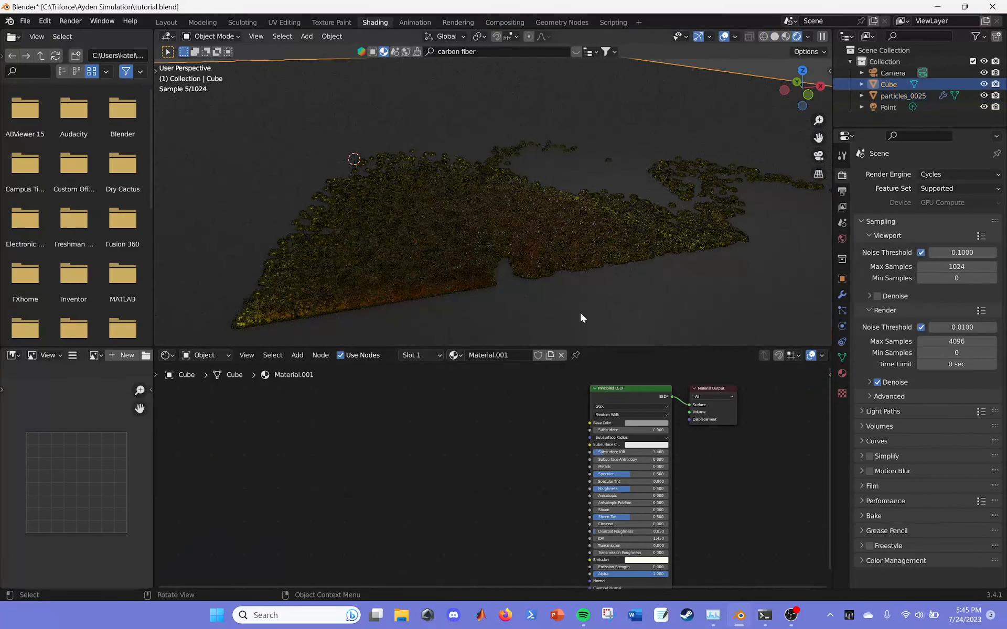
pyautogui.click(560, 260)
pyautogui.moveTo(685, 269); pyautogui.dragTo(634, 310, button='middle')
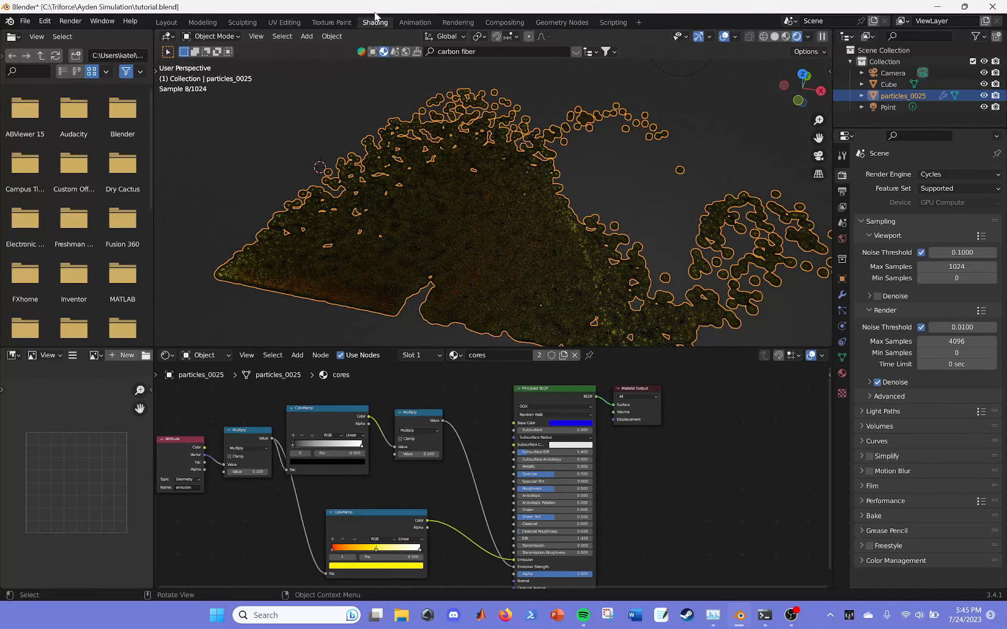
# Rename particles_0025 to Test_objects, hide it in both the viewport and renders, and save the file.
pyautogui.doubleClick(894, 94)
pyautogui.write('TES')
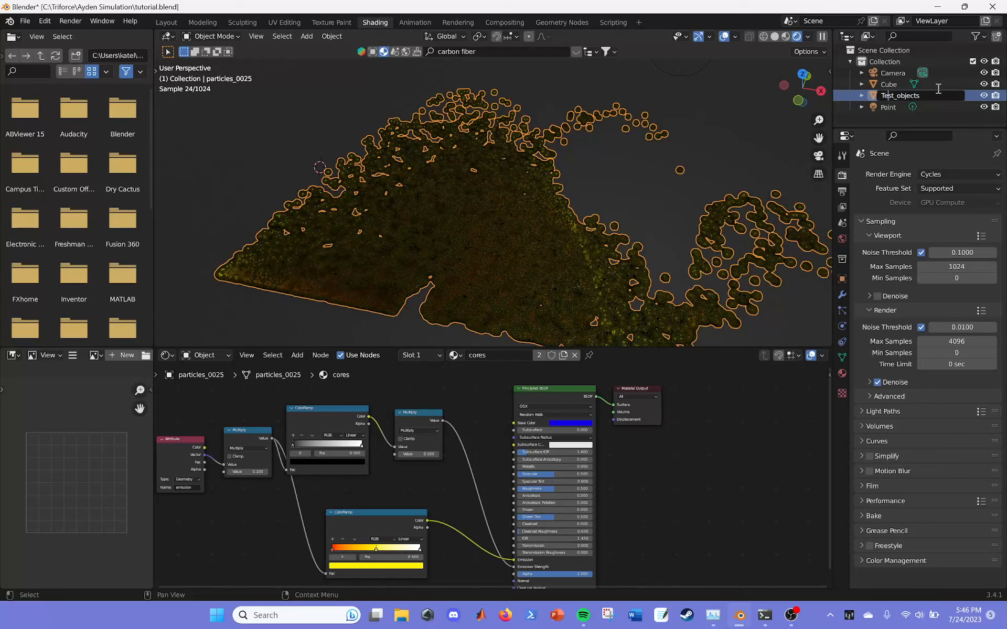
pyautogui.press('Return')
pyautogui.click(984, 107)
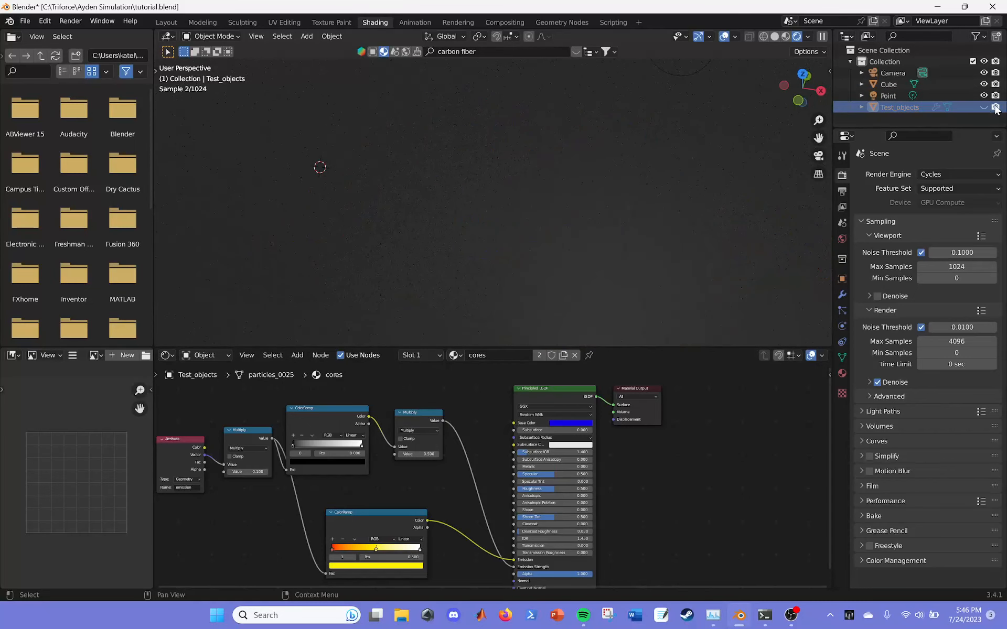
pyautogui.hotkey('ctrl', 's')
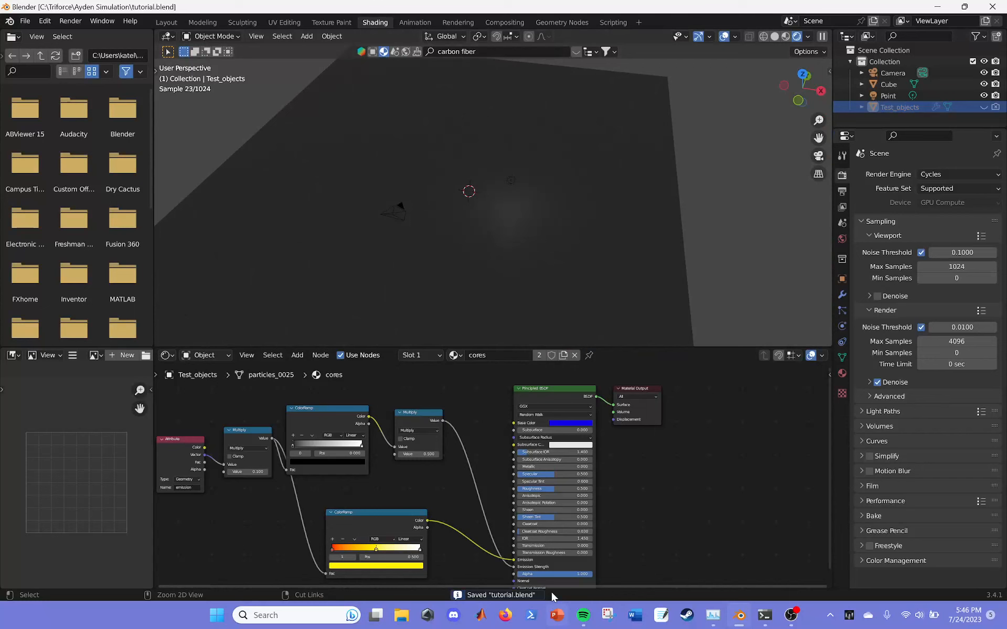
# Create a new text block in the Scripting workspace.
pyautogui.click(561, 22)
pyautogui.click(611, 22)
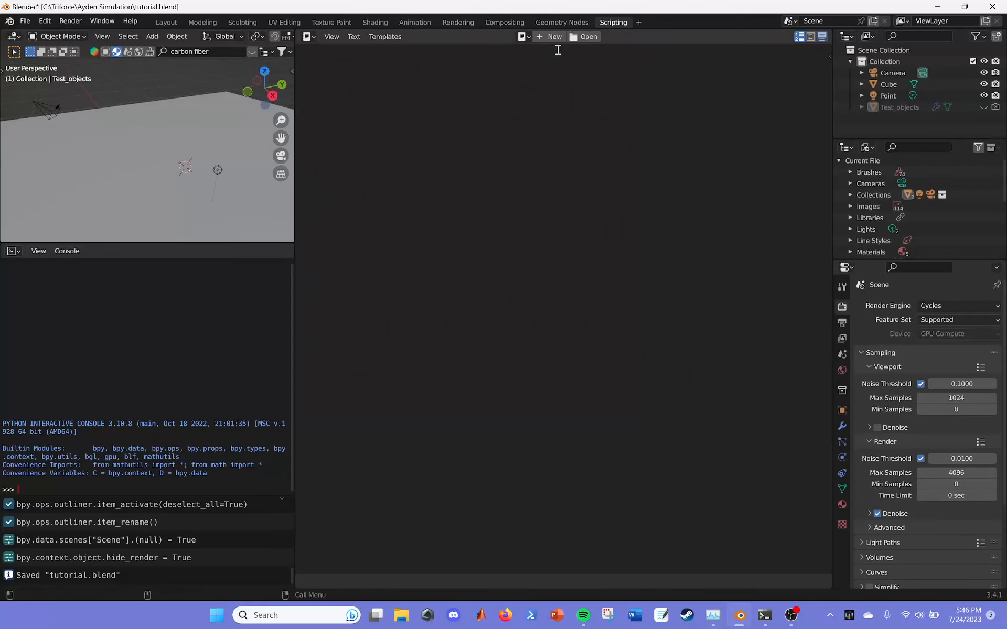
pyautogui.click(331, 36)
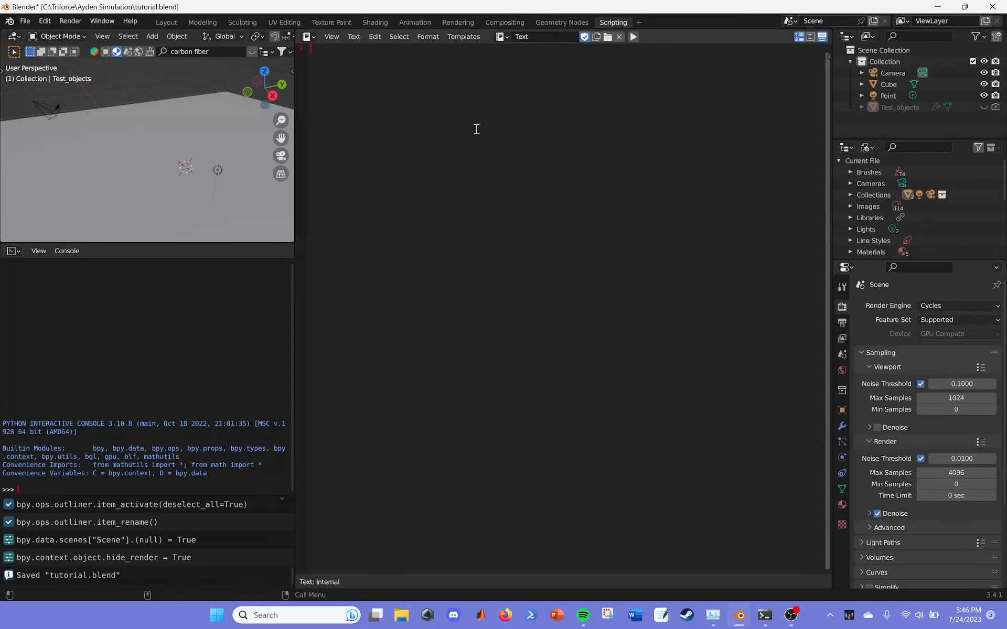
pyautogui.click(791, 615)
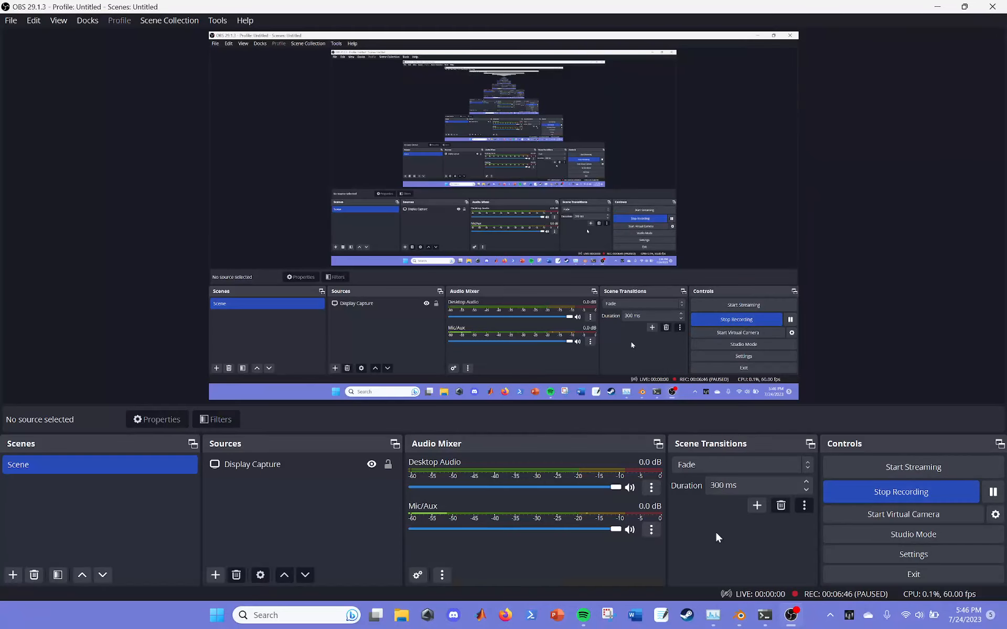
pyautogui.moveTo(740, 615)
pyautogui.click(791, 559)
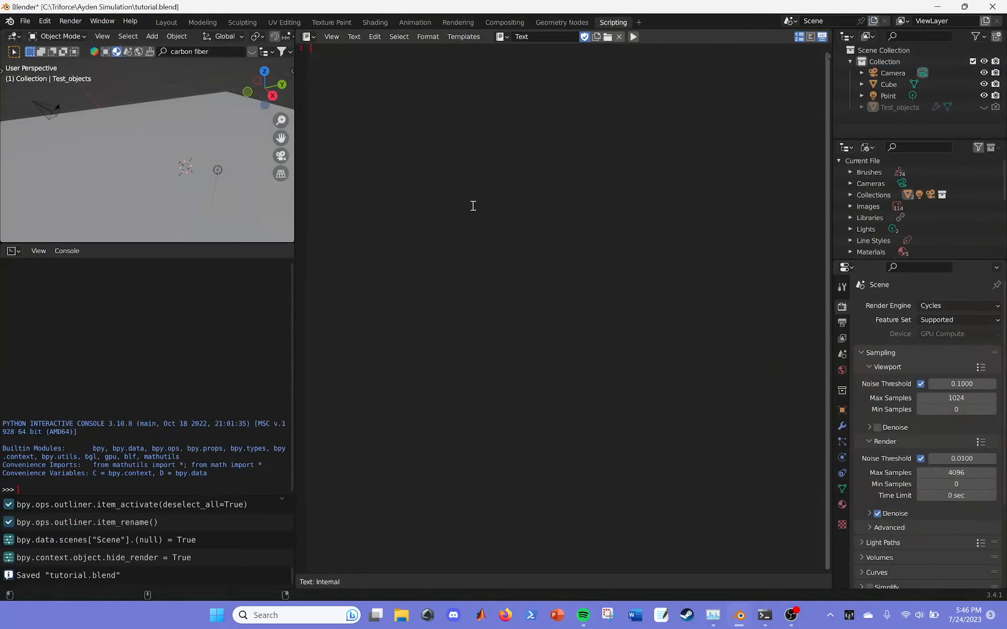
# Paste the PLY sequence render script into the text block and rename the geometry node group to Vert to match its geonodeName.
pyautogui.scroll(13, 390, 189)
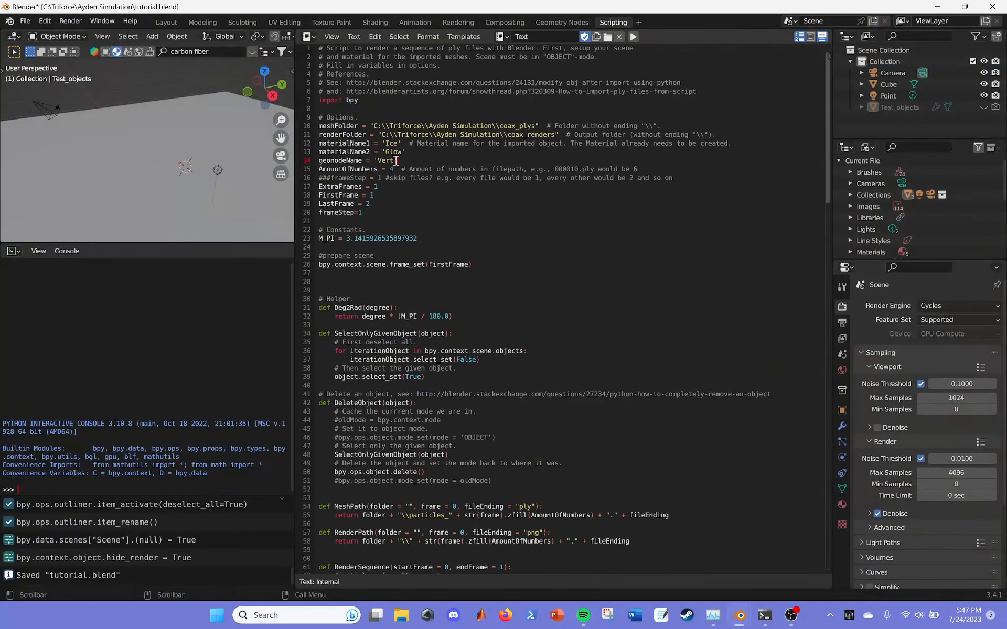
pyautogui.click(562, 22)
pyautogui.write('Vert')
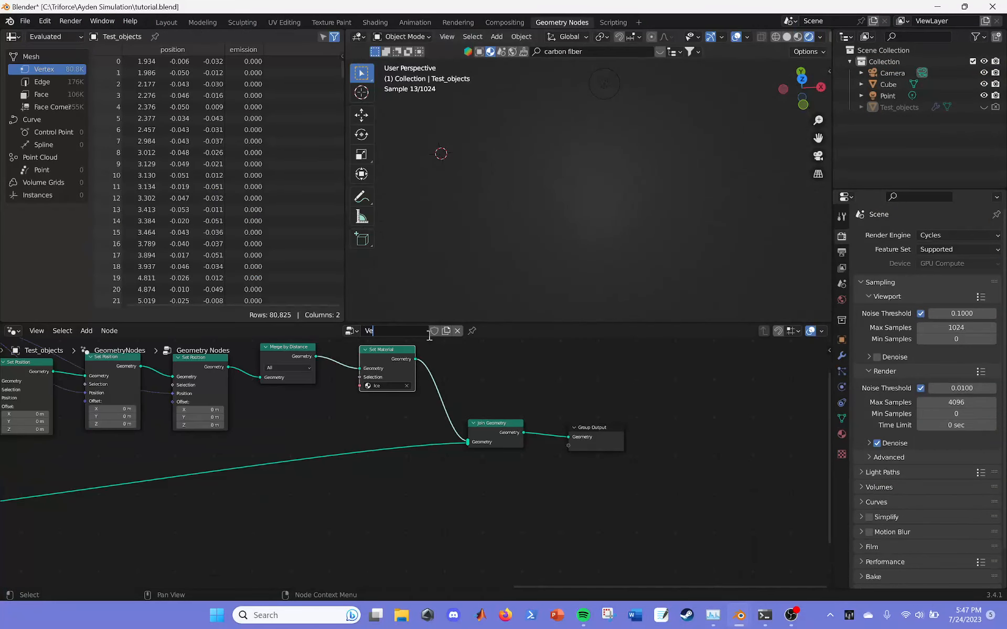
pyautogui.press('Return')
# Check the pasted render script in the Scripting workspace and save the file.
pyautogui.click(609, 21)
pyautogui.click(420, 155)
pyautogui.scroll(-14, 738, 340)
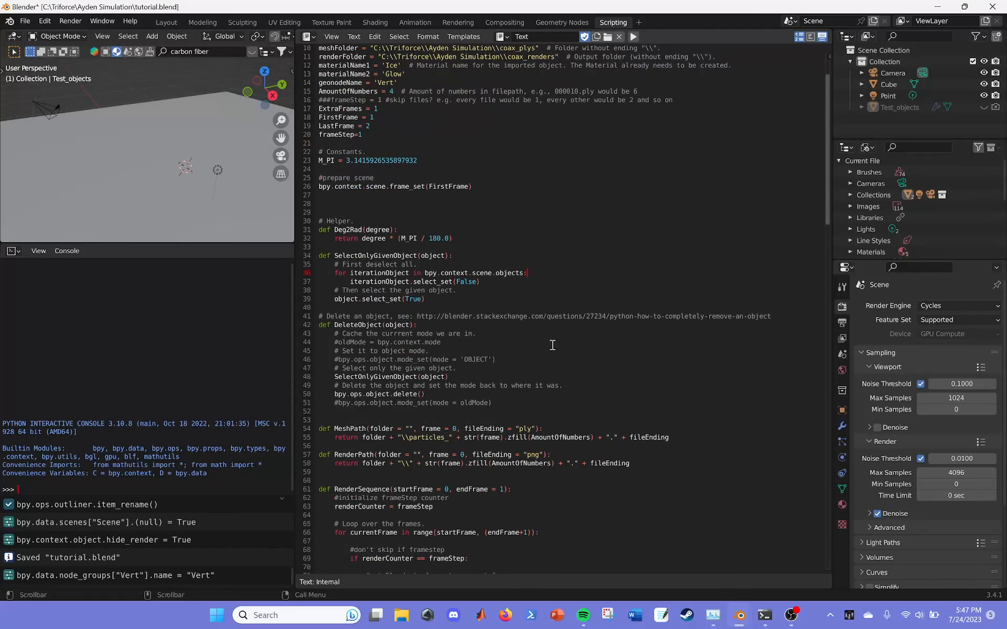
pyautogui.hotkey('ctrl', 's')
pyautogui.scroll(14, 580, 384)
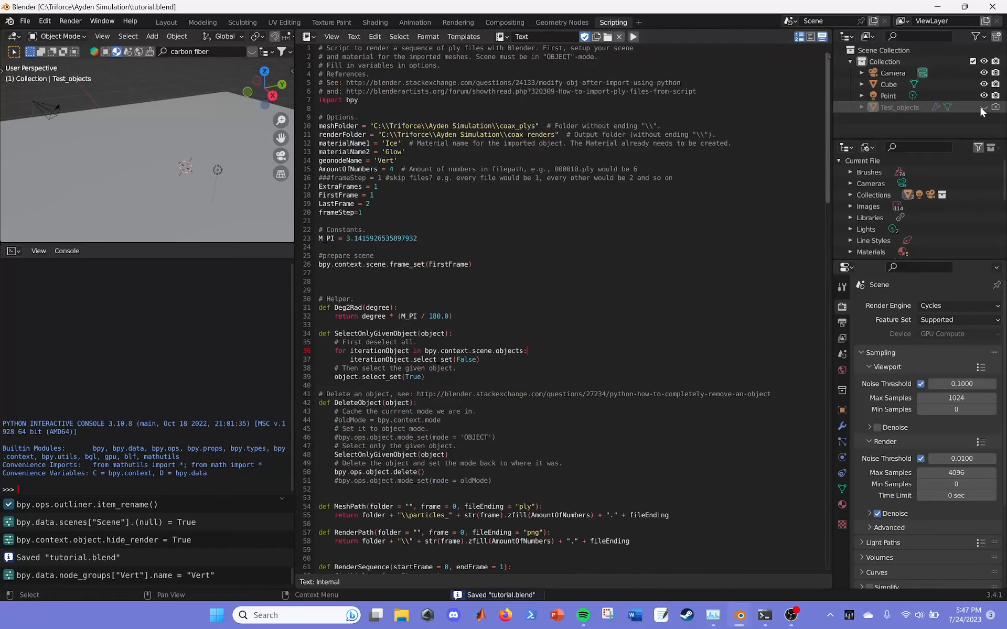
pyautogui.click(70, 21)
pyautogui.click(790, 249)
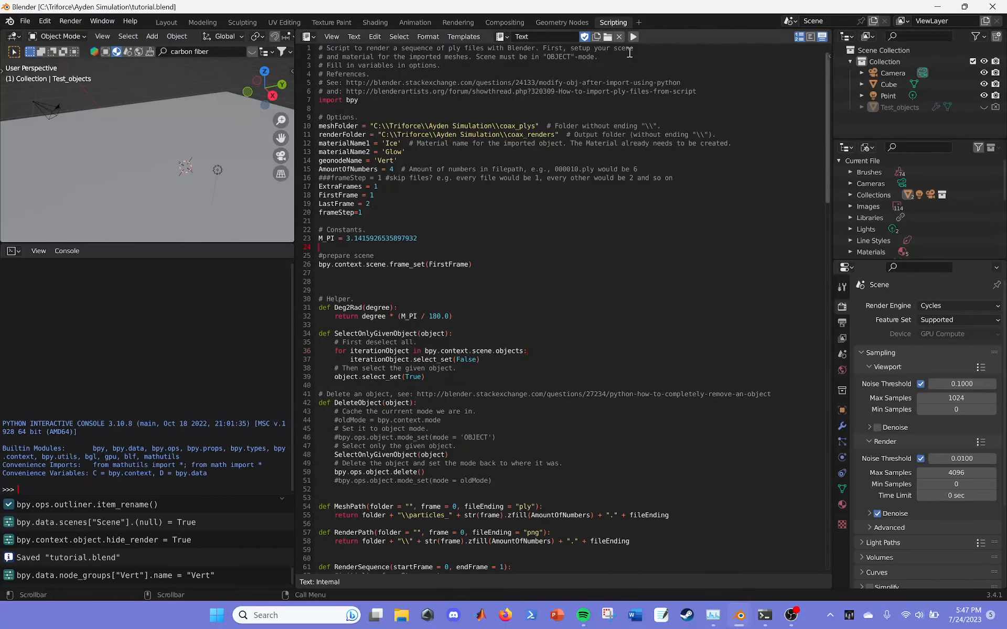